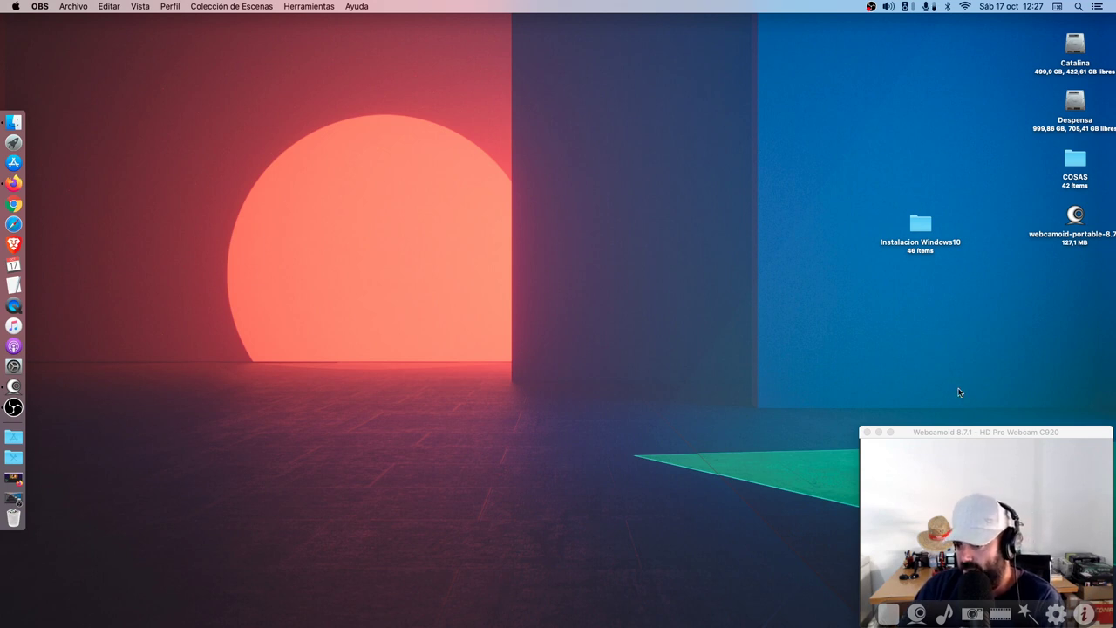
- Switch to Firefox and review the Webcamoid website's downloads for GNU/Linux, Mac and Windows, leaving the browser minimized
{"action": "left_click", "coordinate": [974, 435]}
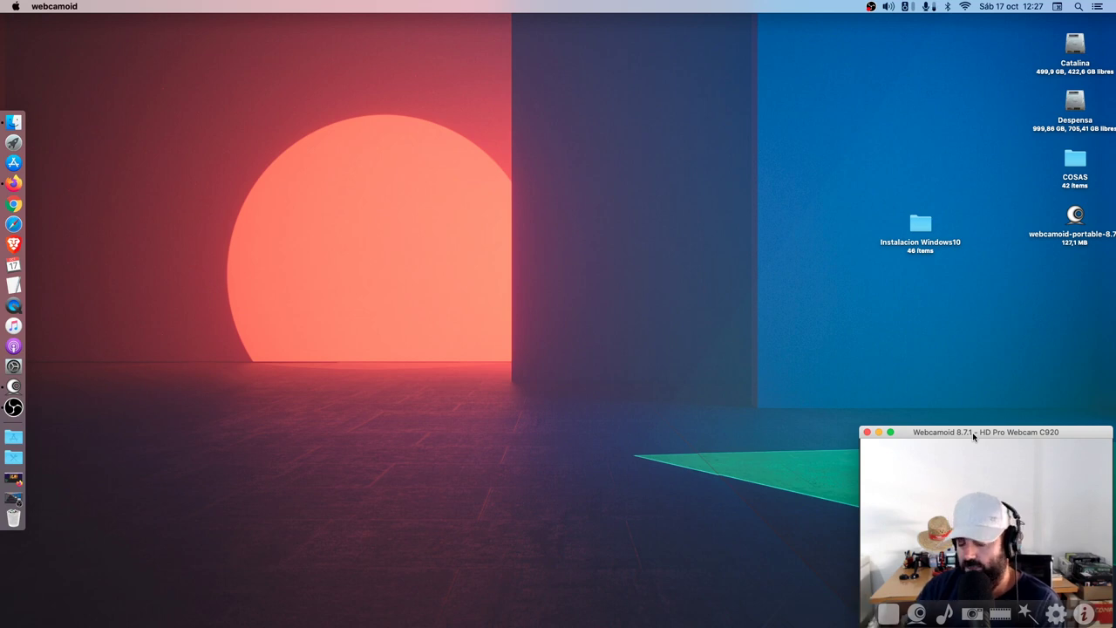
{"action": "left_click", "coordinate": [26, 183]}
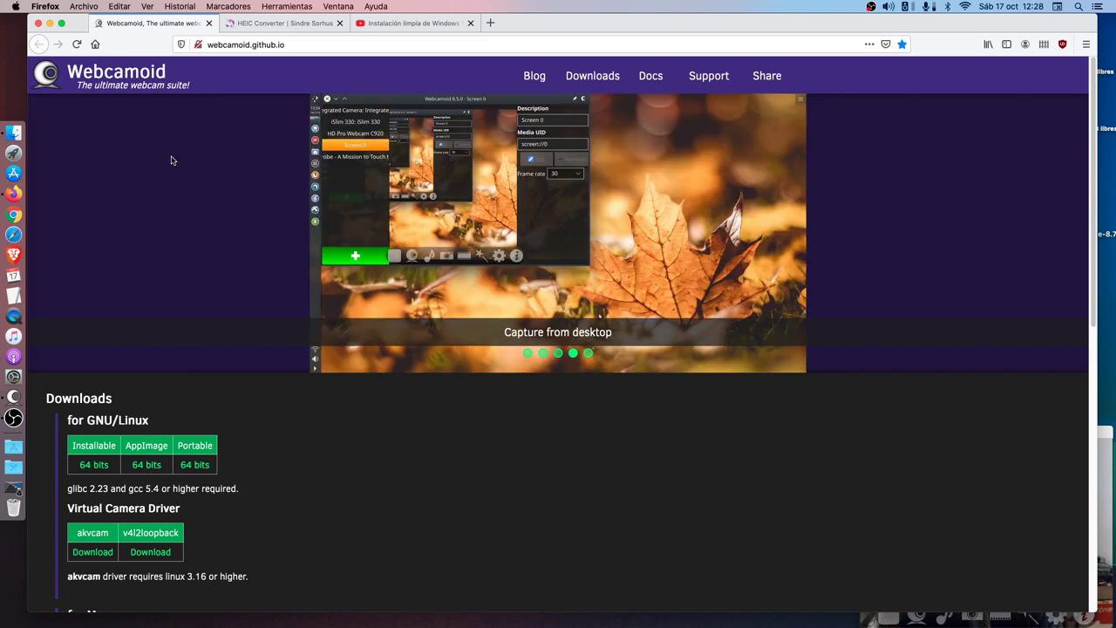
{"action": "scroll", "coordinate": [144, 345], "scroll_direction": "down", "scroll_amount": 4}
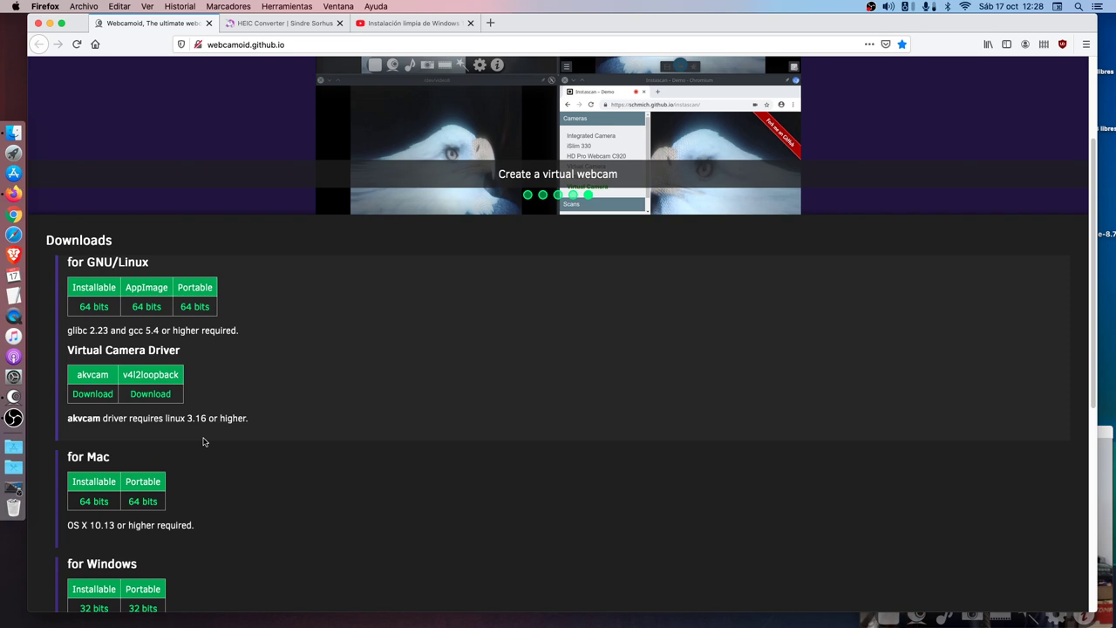
{"action": "scroll", "coordinate": [218, 427], "scroll_direction": "down", "scroll_amount": 8}
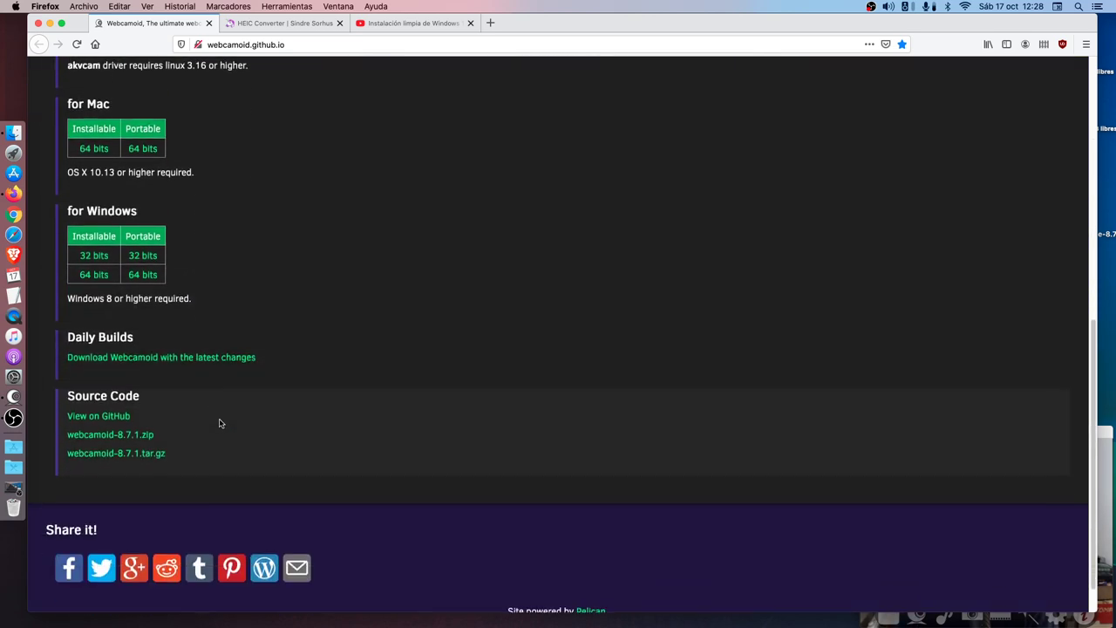
{"action": "scroll", "coordinate": [221, 421], "scroll_direction": "up", "scroll_amount": 12}
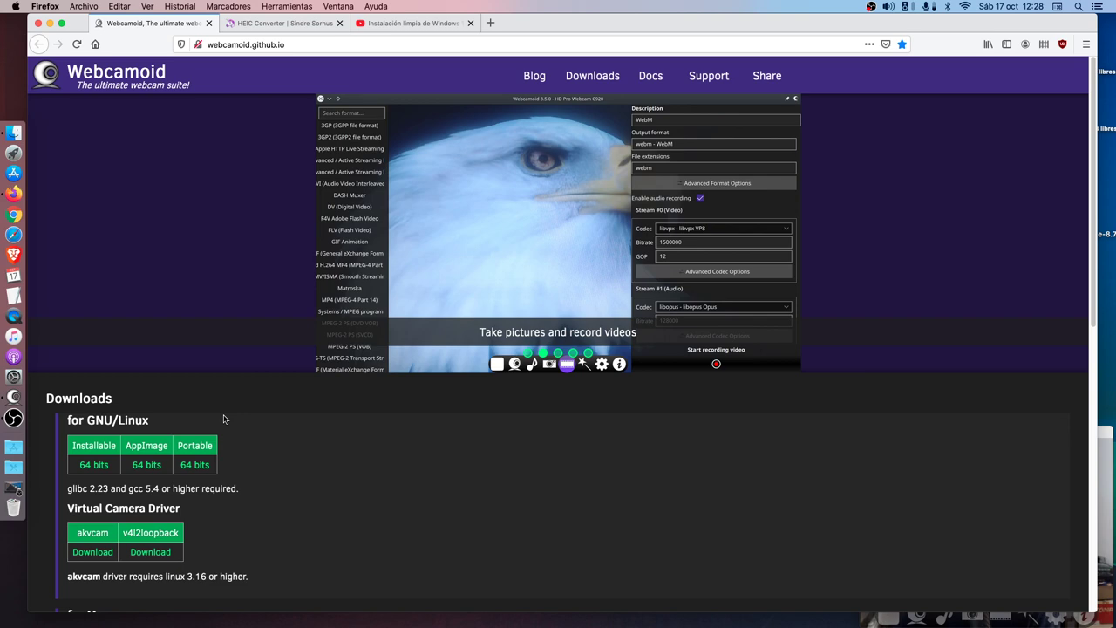
{"action": "left_click", "coordinate": [51, 23]}
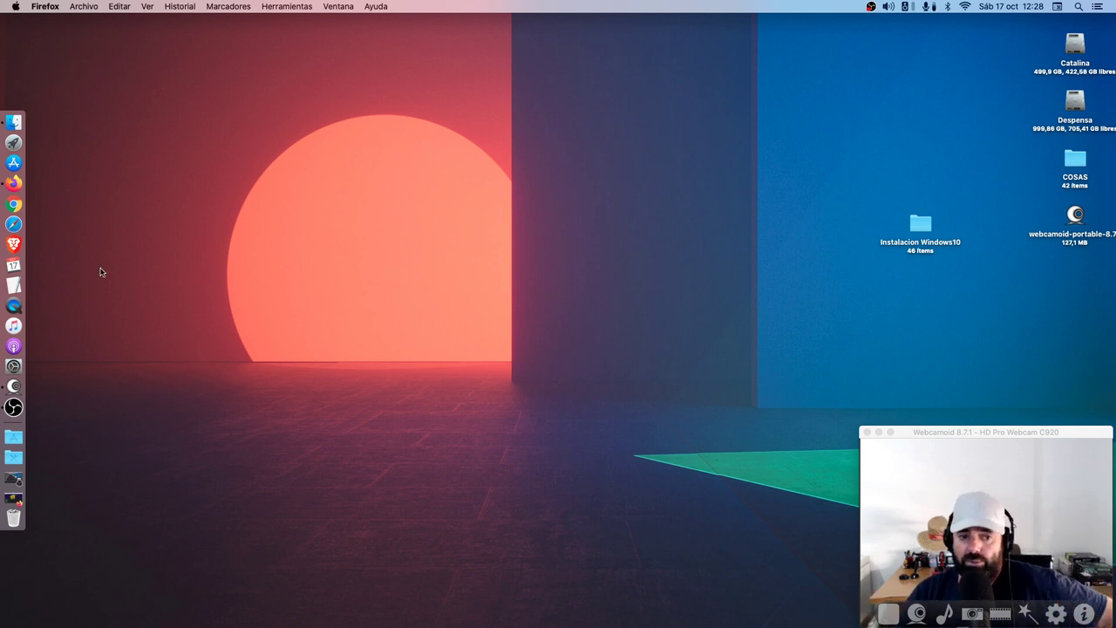
- Bring up the YouTube video on the clean installation of Windows 10 in Firefox, leaving the browser minimized
{"action": "left_click", "coordinate": [26, 186]}
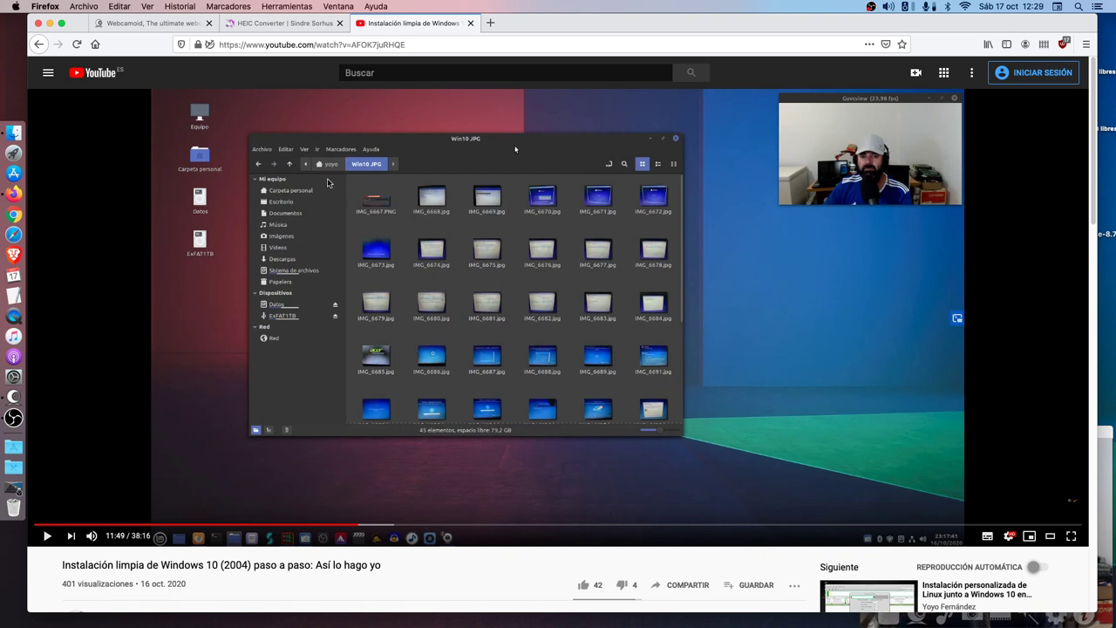
{"action": "left_click", "coordinate": [50, 22]}
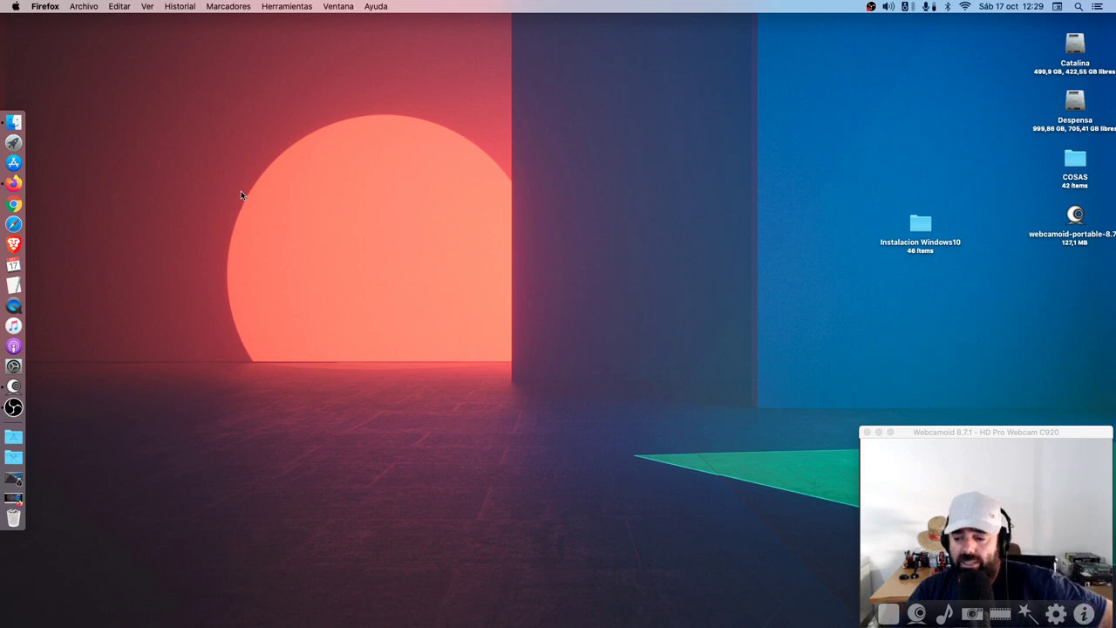
{"action": "left_click", "coordinate": [19, 184]}
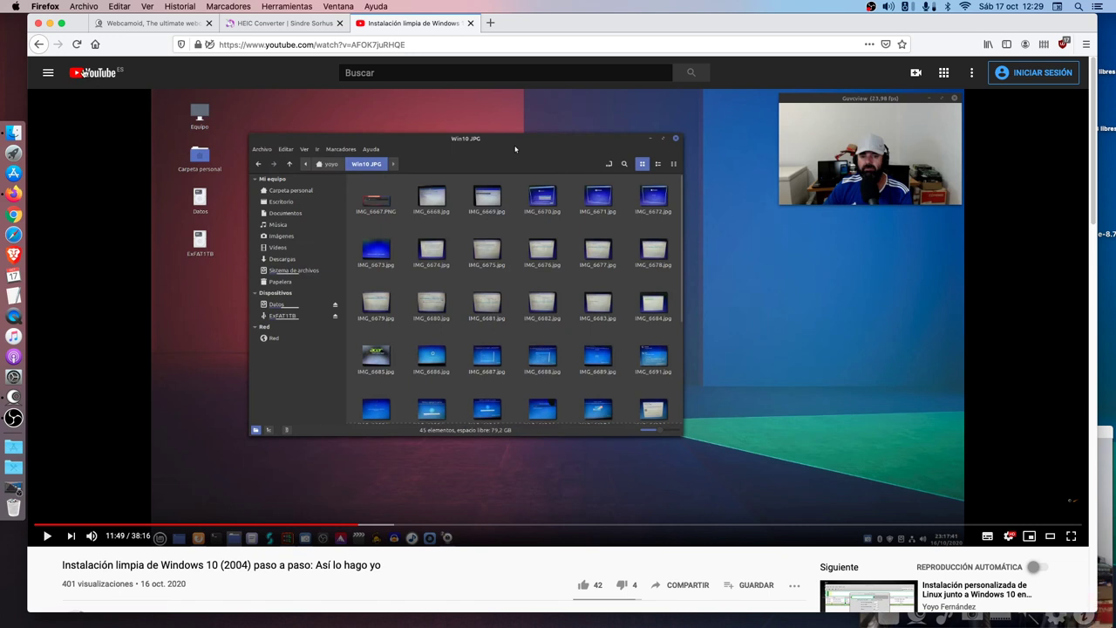
{"action": "left_click", "coordinate": [49, 24]}
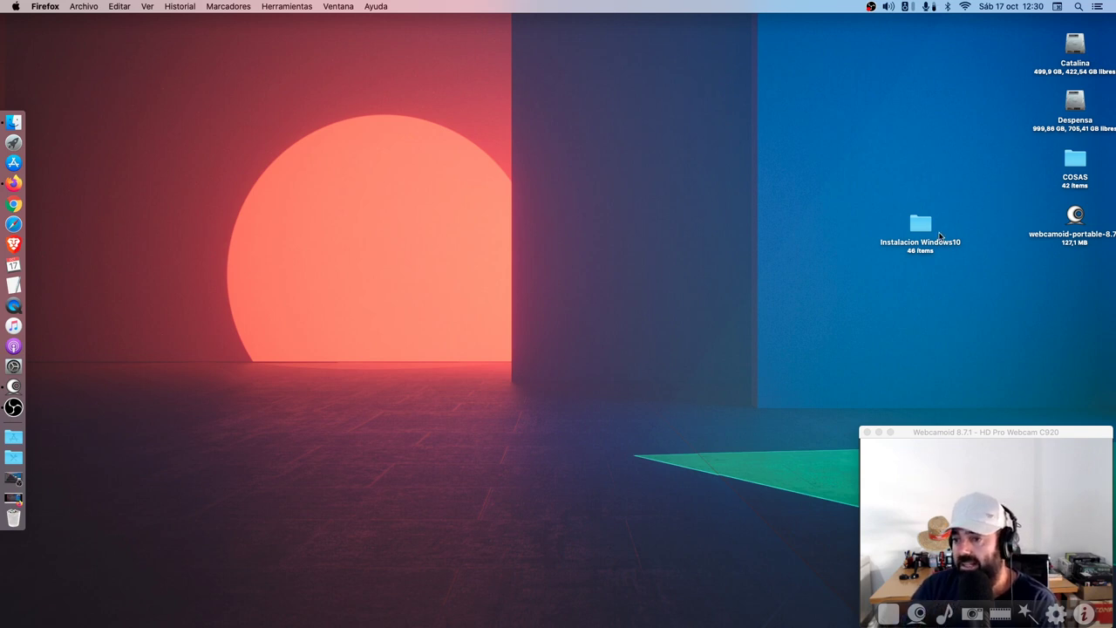
- Open the Instalacion Windows10 desktop folder in Finder, inspect the file information of IMG_6713.HEIC, and close both windows
{"action": "double_click", "coordinate": [930, 230]}
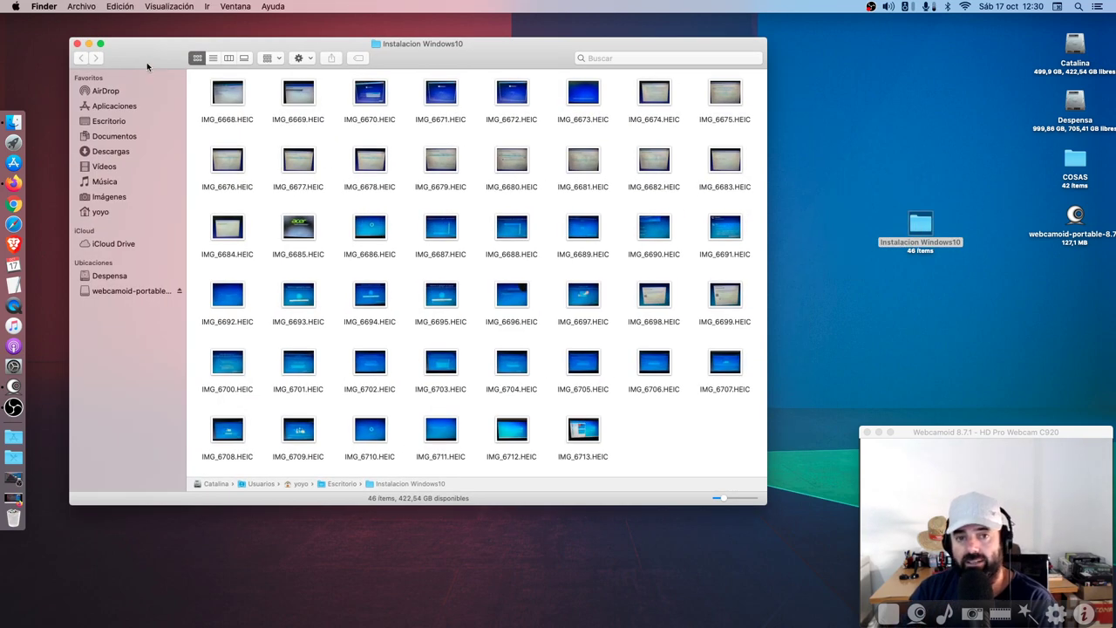
{"action": "left_click_drag", "start_coordinate": [147, 66], "coordinate": [144, 76]}
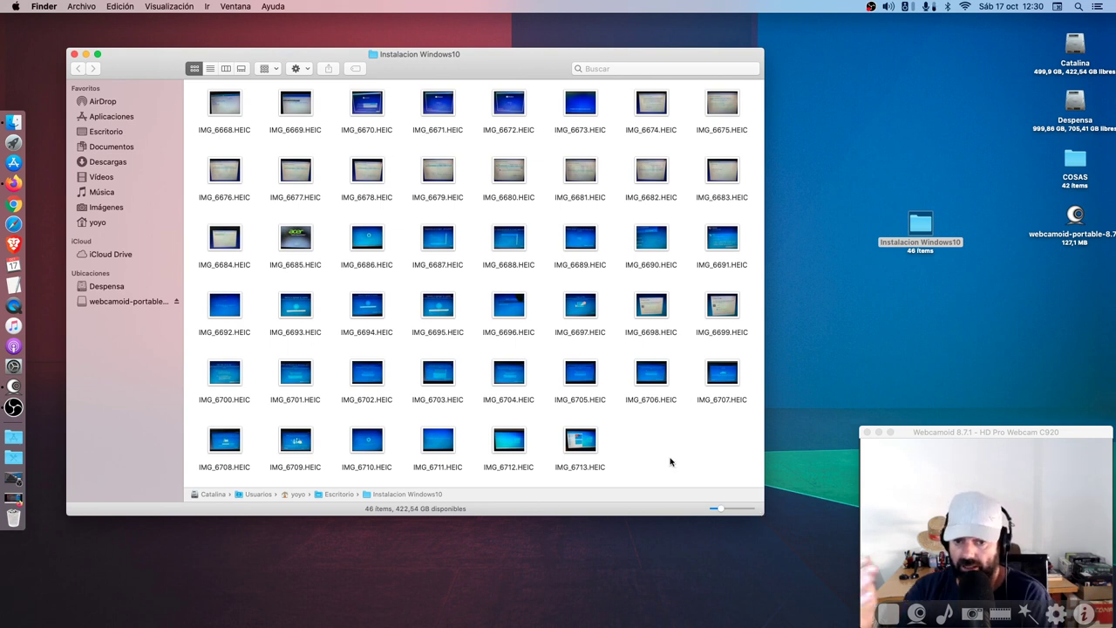
{"action": "right_click", "coordinate": [578, 447]}
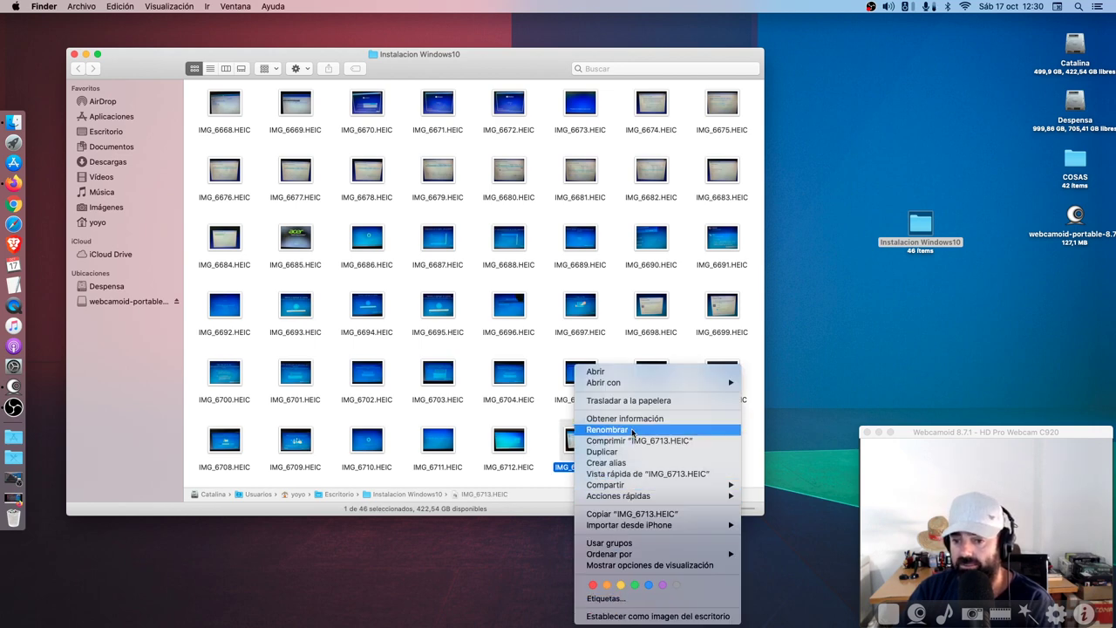
{"action": "left_click", "coordinate": [478, 331]}
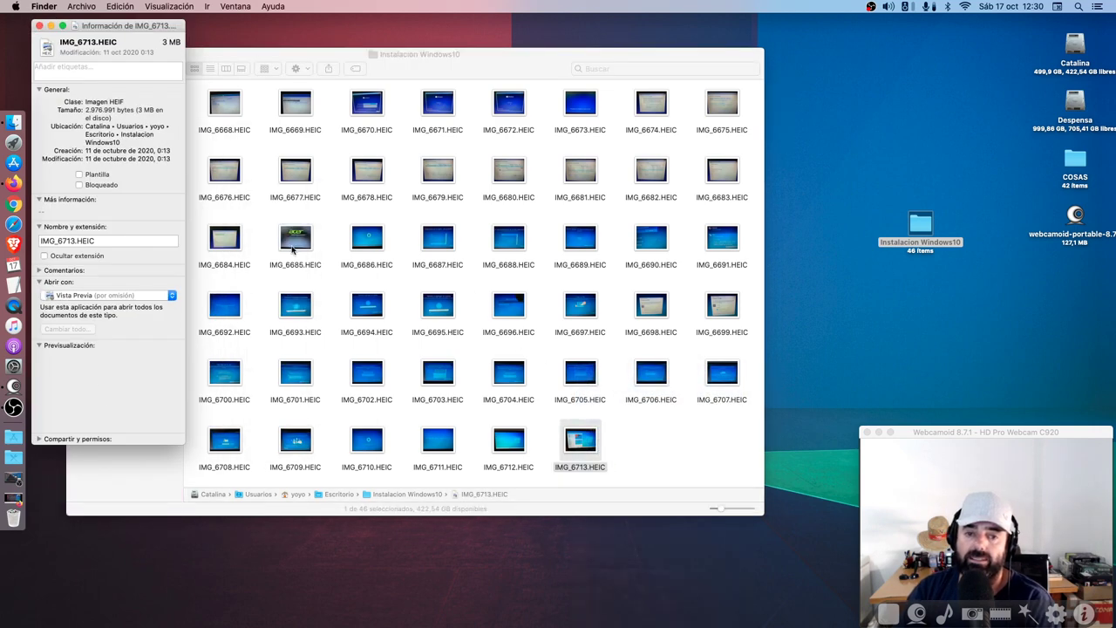
{"action": "left_click_drag", "start_coordinate": [105, 29], "coordinate": [310, 72]}
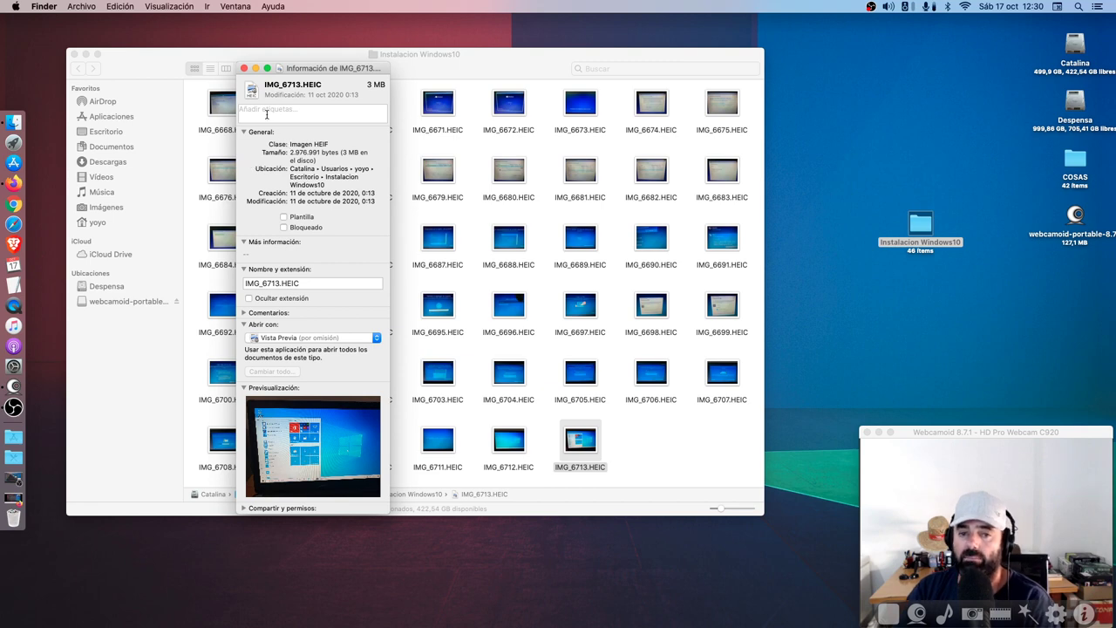
{"action": "left_click", "coordinate": [244, 68]}
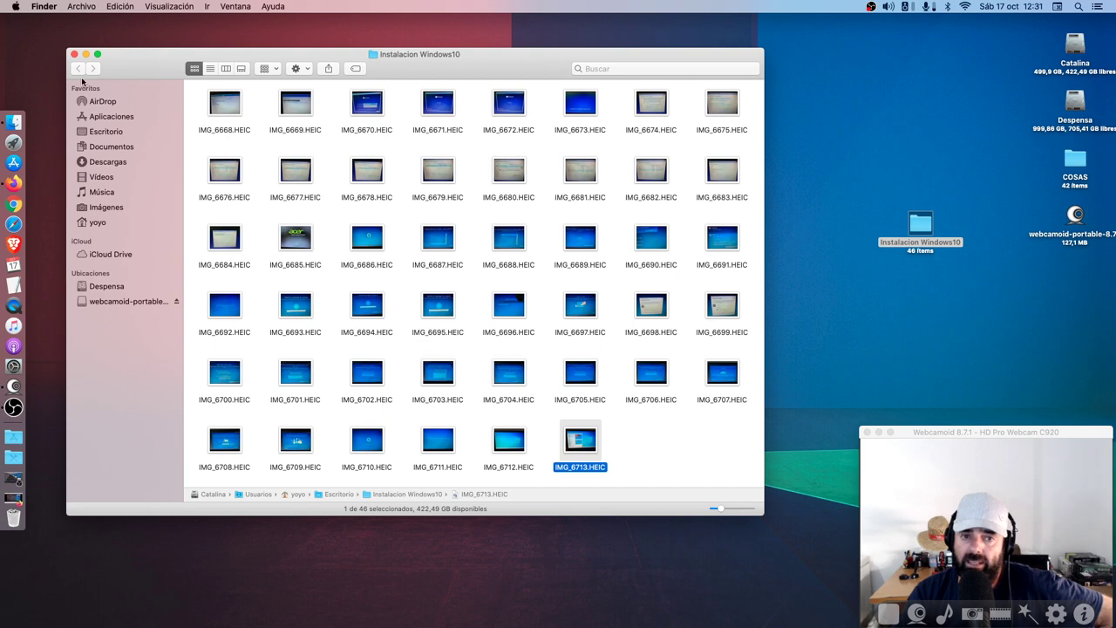
{"action": "left_click", "coordinate": [74, 54]}
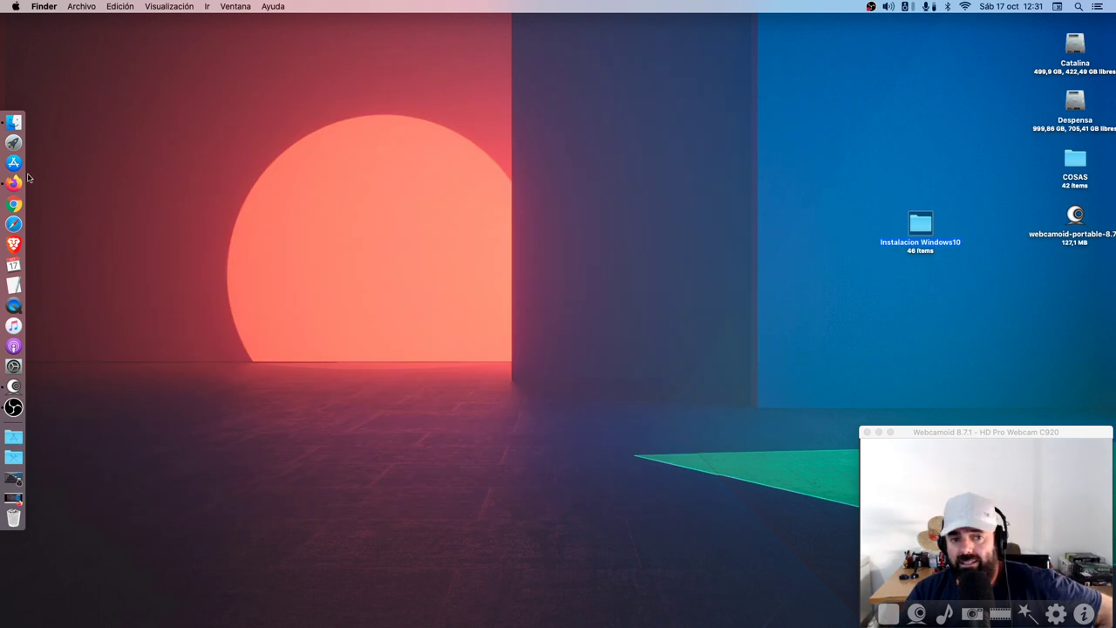
- Switch to the HEIC Converter page in Firefox and read its description and the FAQ answers on native app and Windows/Linux support
{"action": "left_click", "coordinate": [21, 182]}
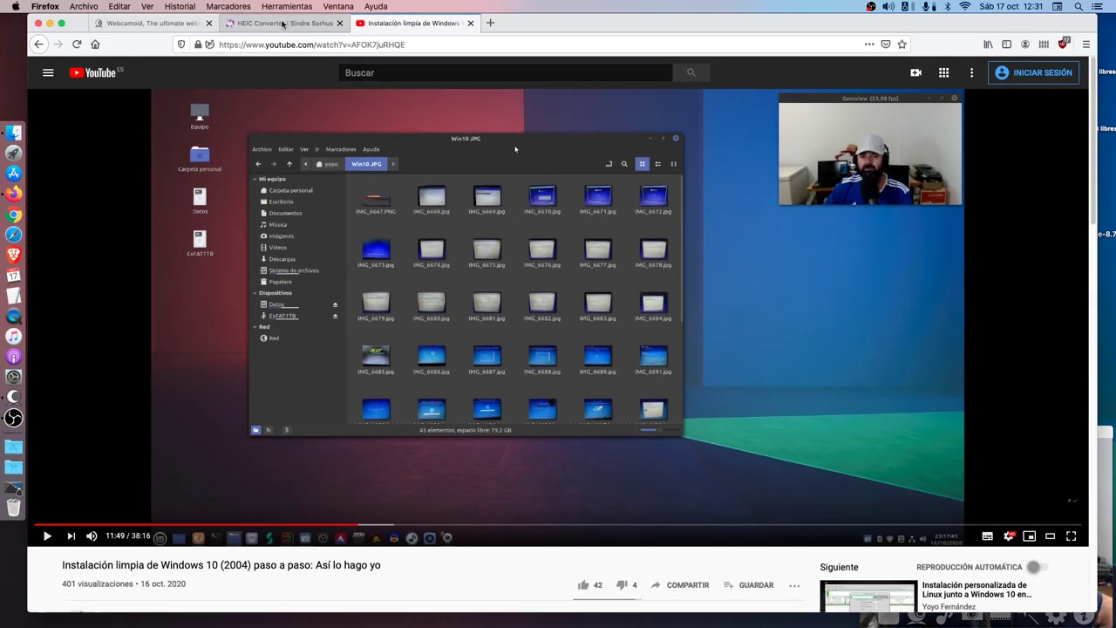
{"action": "left_click", "coordinate": [282, 23]}
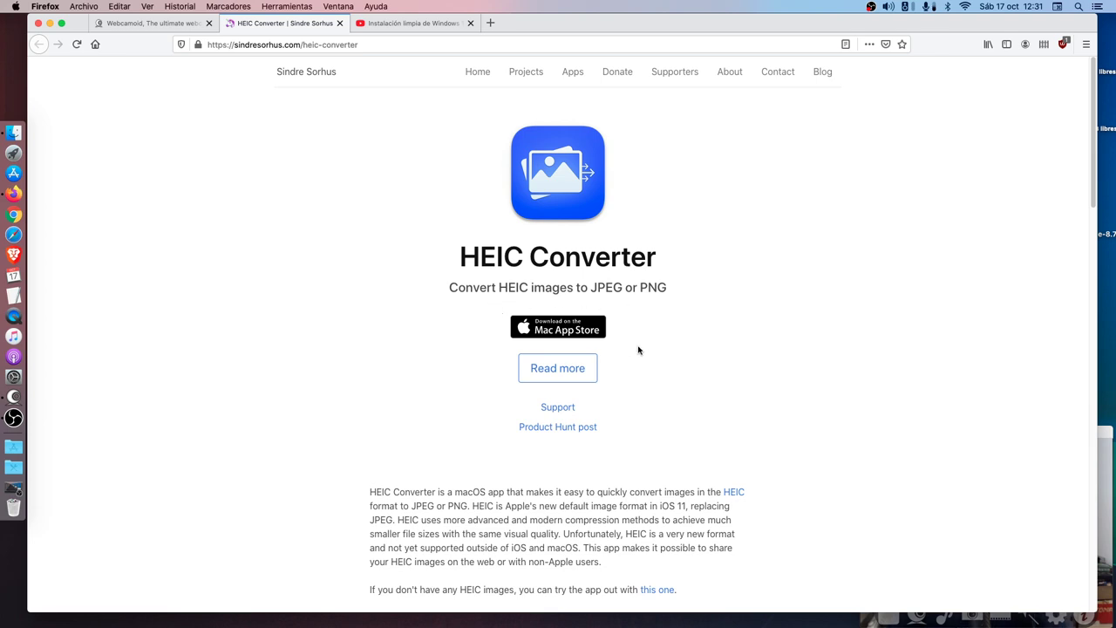
{"action": "scroll", "coordinate": [668, 348], "scroll_direction": "down", "scroll_amount": 5}
{"action": "scroll", "coordinate": [645, 345], "scroll_direction": "up", "scroll_amount": 5}
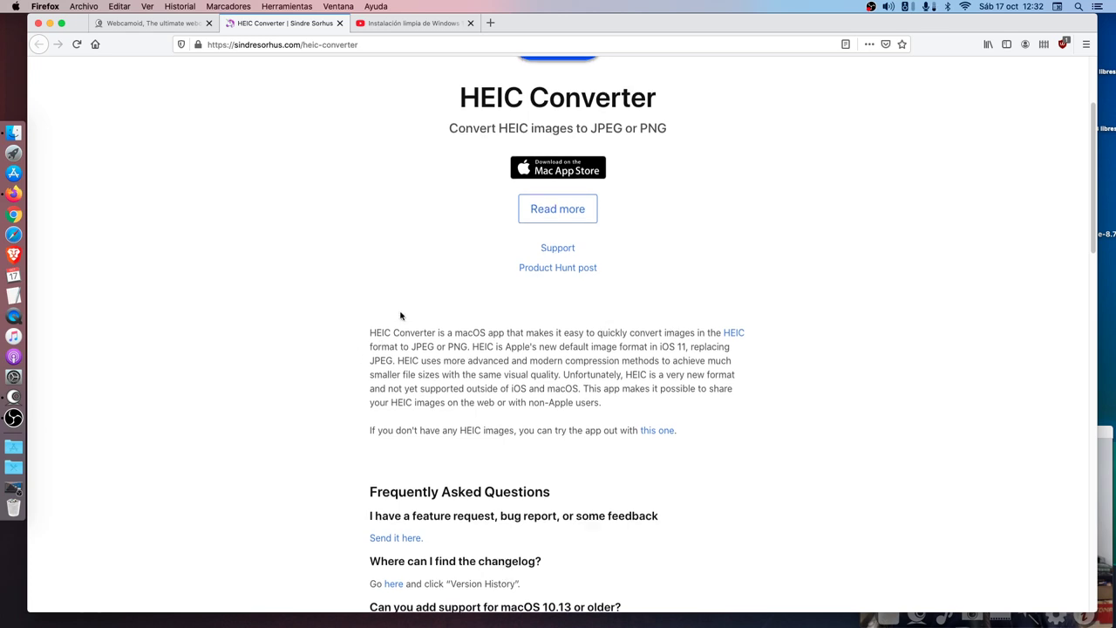
{"action": "scroll", "coordinate": [403, 310], "scroll_direction": "down", "scroll_amount": 4}
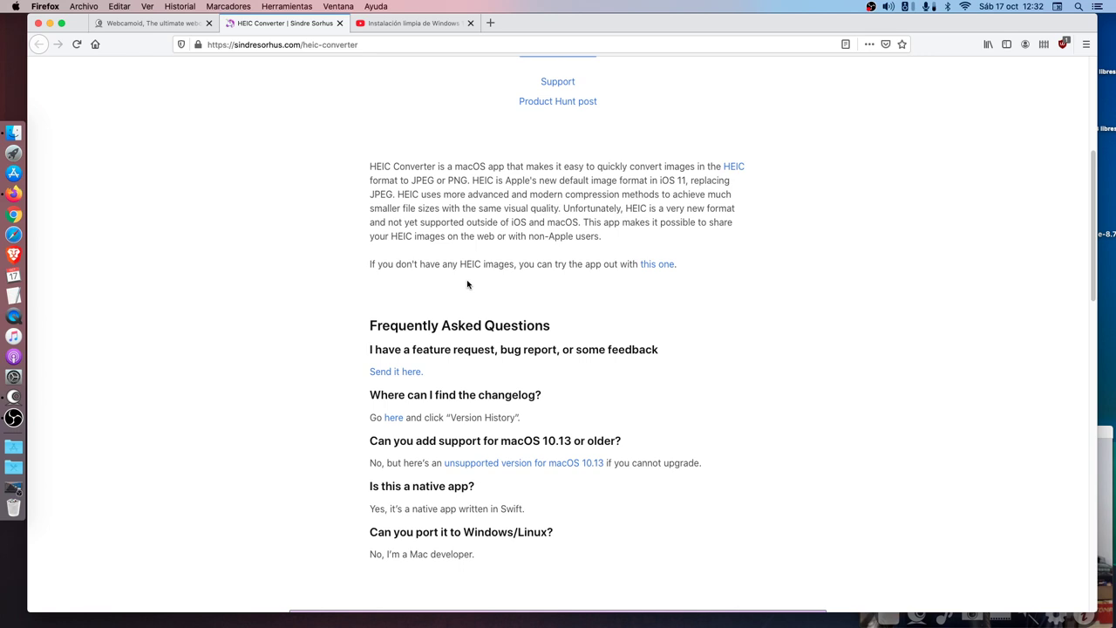
{"action": "scroll", "coordinate": [482, 393], "scroll_direction": "down", "scroll_amount": 2}
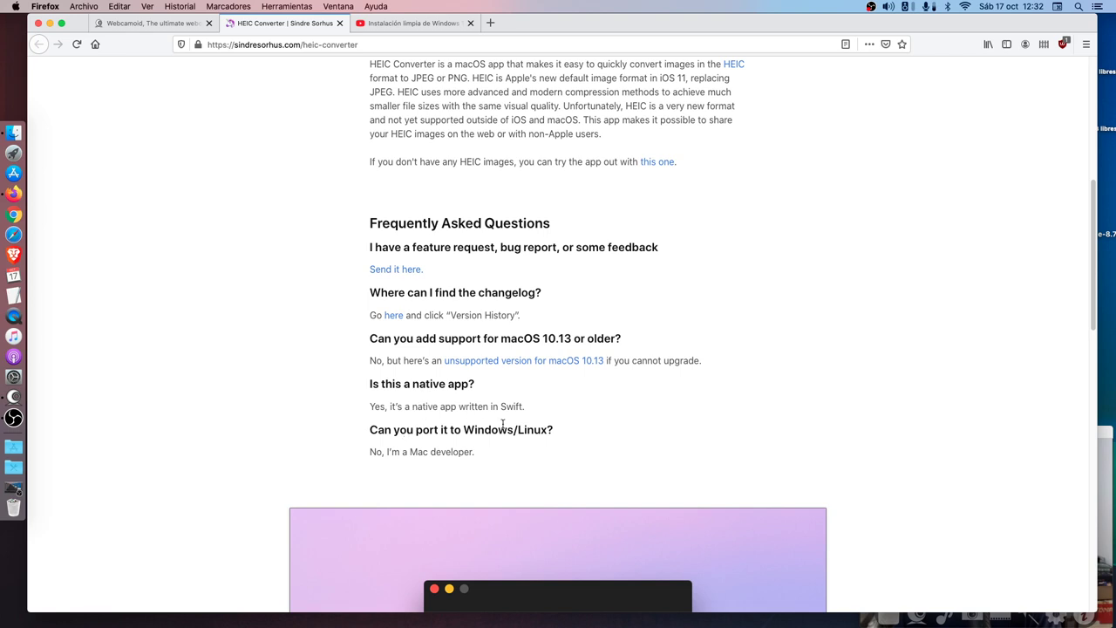
{"action": "left_click_drag", "start_coordinate": [531, 410], "coordinate": [371, 384]}
{"action": "left_click", "coordinate": [700, 458]}
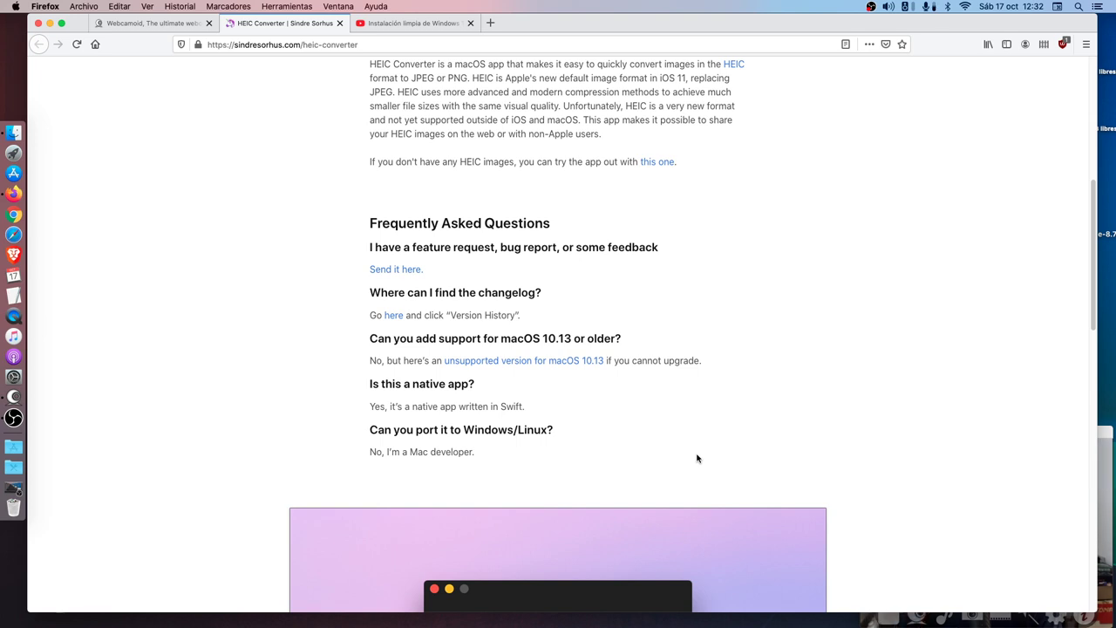
{"action": "left_click_drag", "start_coordinate": [516, 456], "coordinate": [365, 425]}
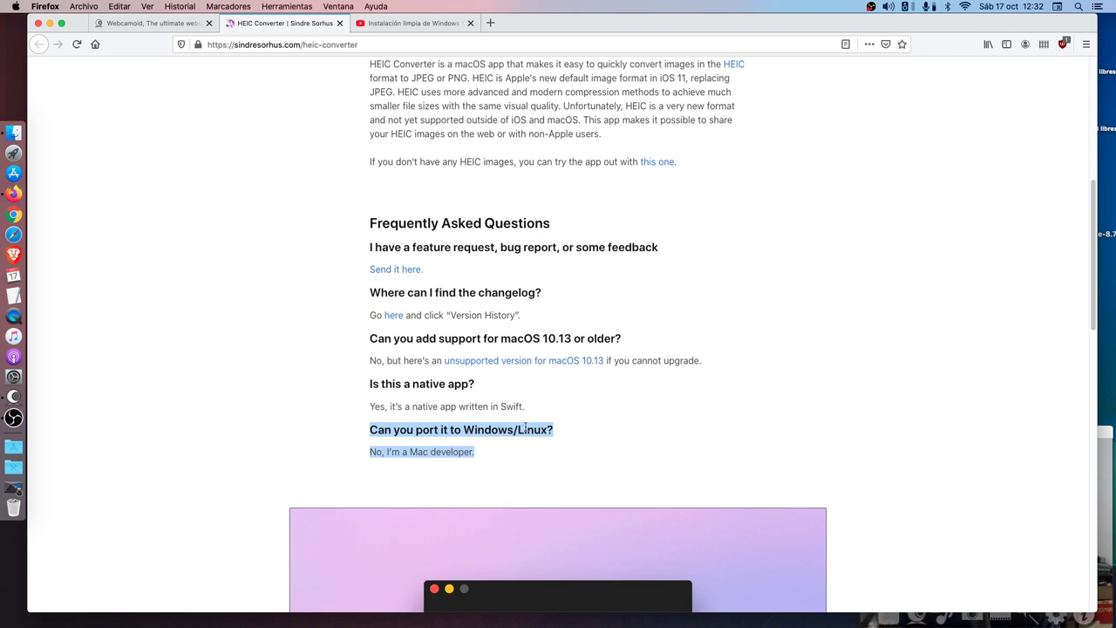
{"action": "left_click", "coordinate": [523, 462]}
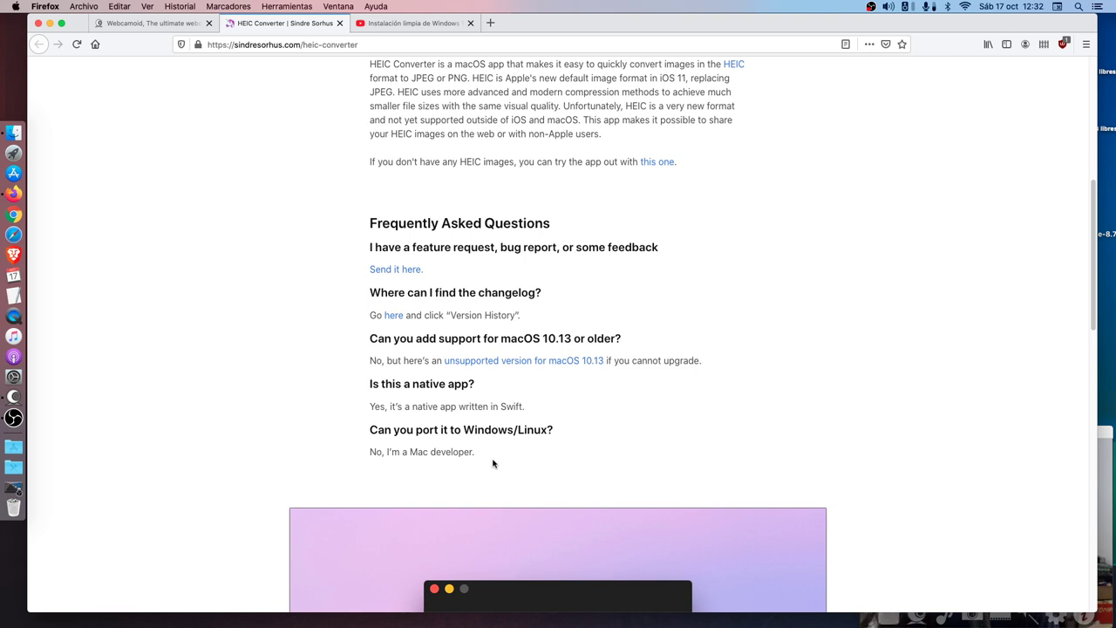
- Examine the conversion screenshots on the HEIC Converter page from image drop to completion, and return to the Webcamoid page
{"action": "scroll", "coordinate": [526, 458], "scroll_direction": "down", "scroll_amount": 5}
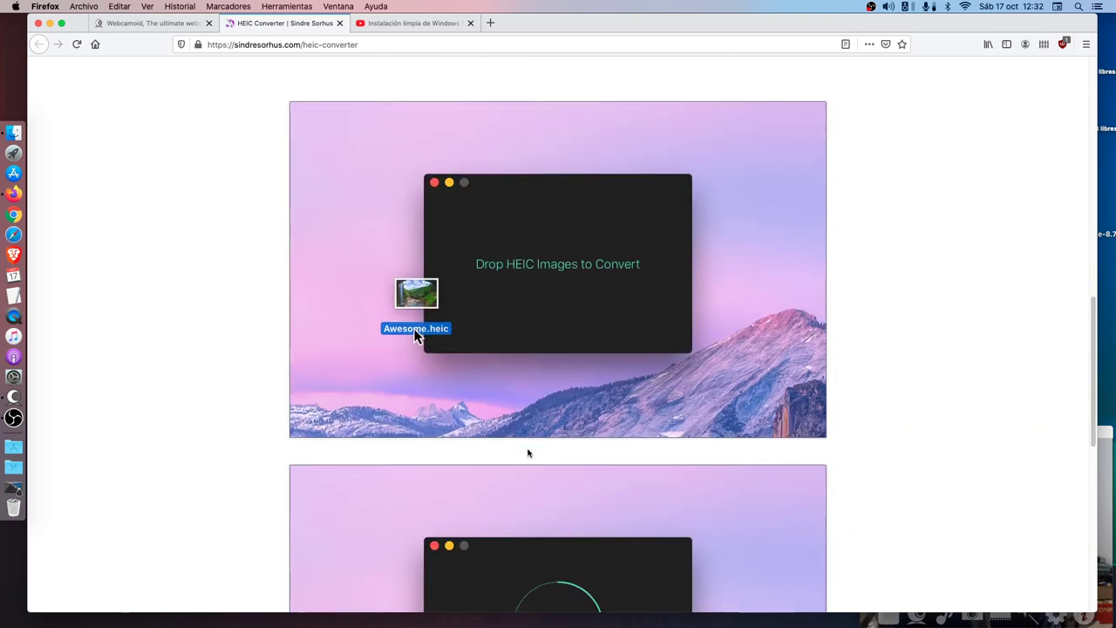
{"action": "scroll", "coordinate": [528, 453], "scroll_direction": "down", "scroll_amount": 7}
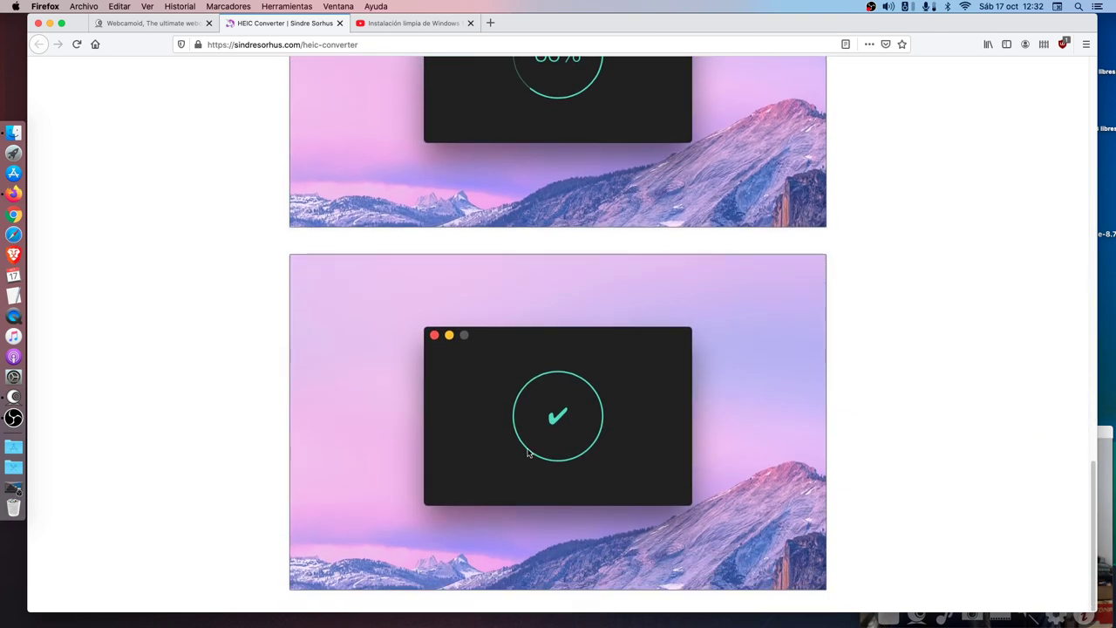
{"action": "scroll", "coordinate": [528, 453], "scroll_direction": "up", "scroll_amount": 11}
{"action": "scroll", "coordinate": [528, 453], "scroll_direction": "down", "scroll_amount": 4}
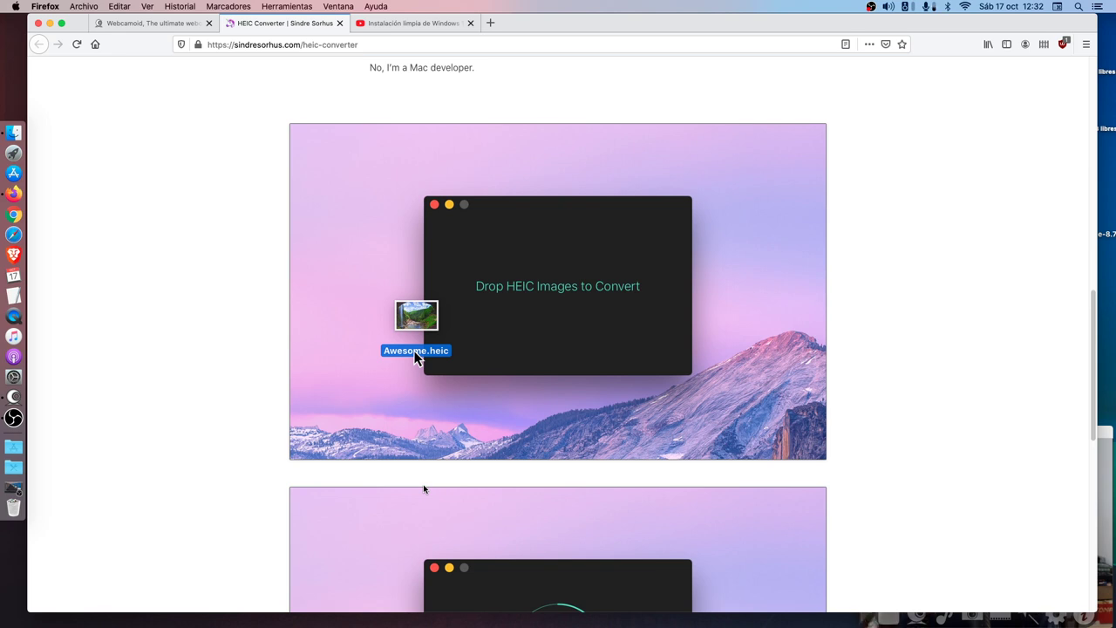
{"action": "scroll", "coordinate": [424, 489], "scroll_direction": "up", "scroll_amount": 15}
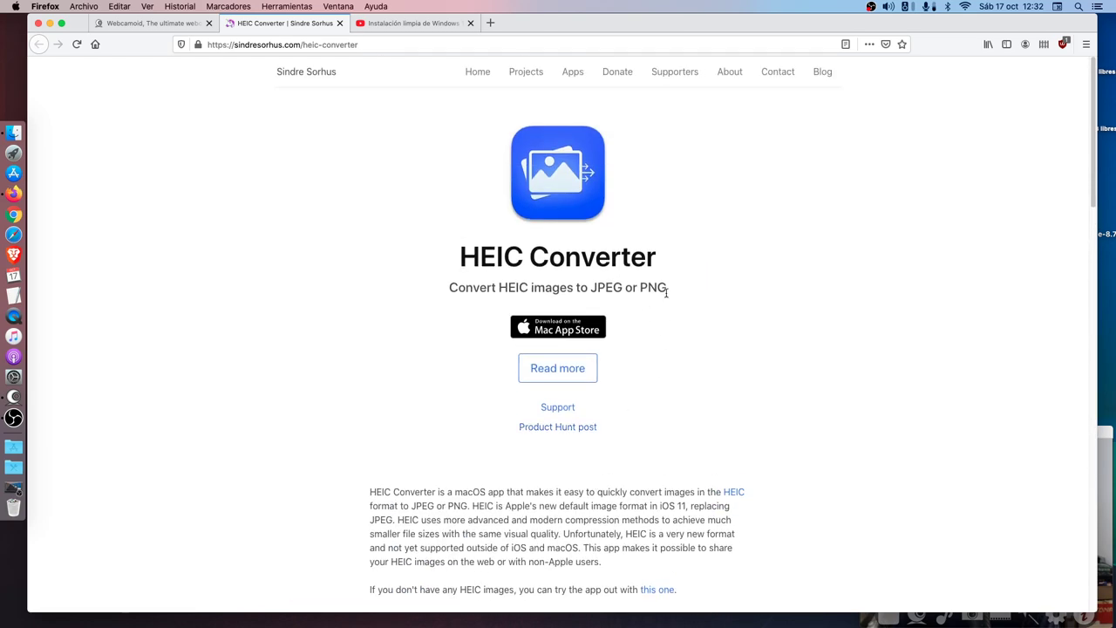
{"action": "scroll", "coordinate": [611, 349], "scroll_direction": "down", "scroll_amount": 15}
{"action": "scroll", "coordinate": [588, 390], "scroll_direction": "down", "scroll_amount": 3}
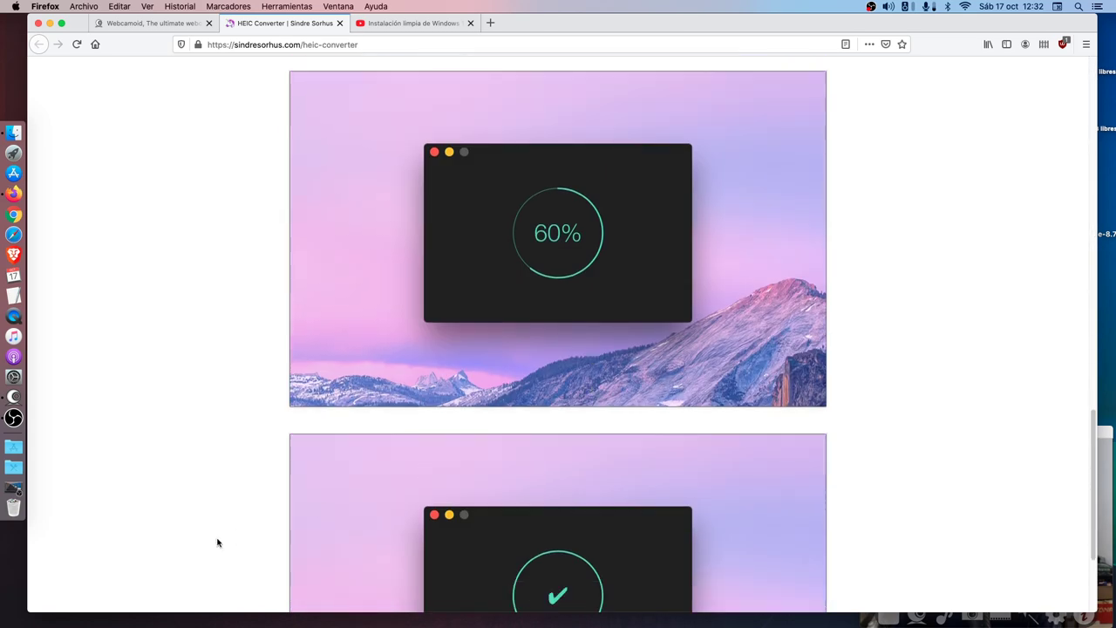
{"action": "scroll", "coordinate": [774, 312], "scroll_direction": "down", "scroll_amount": 3}
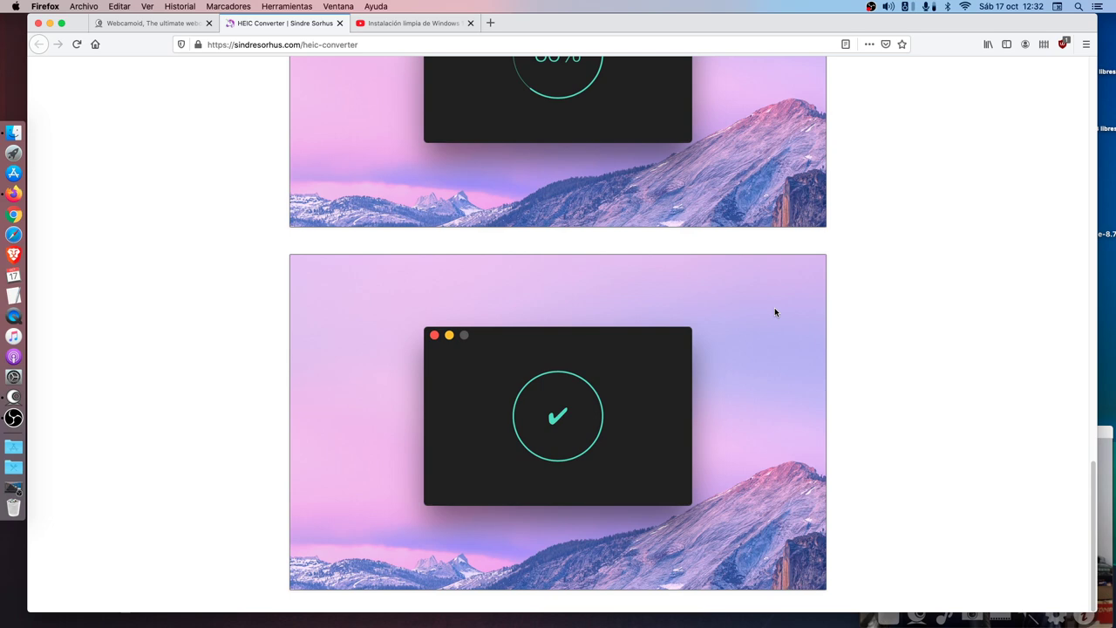
{"action": "scroll", "coordinate": [775, 311], "scroll_direction": "up", "scroll_amount": 15}
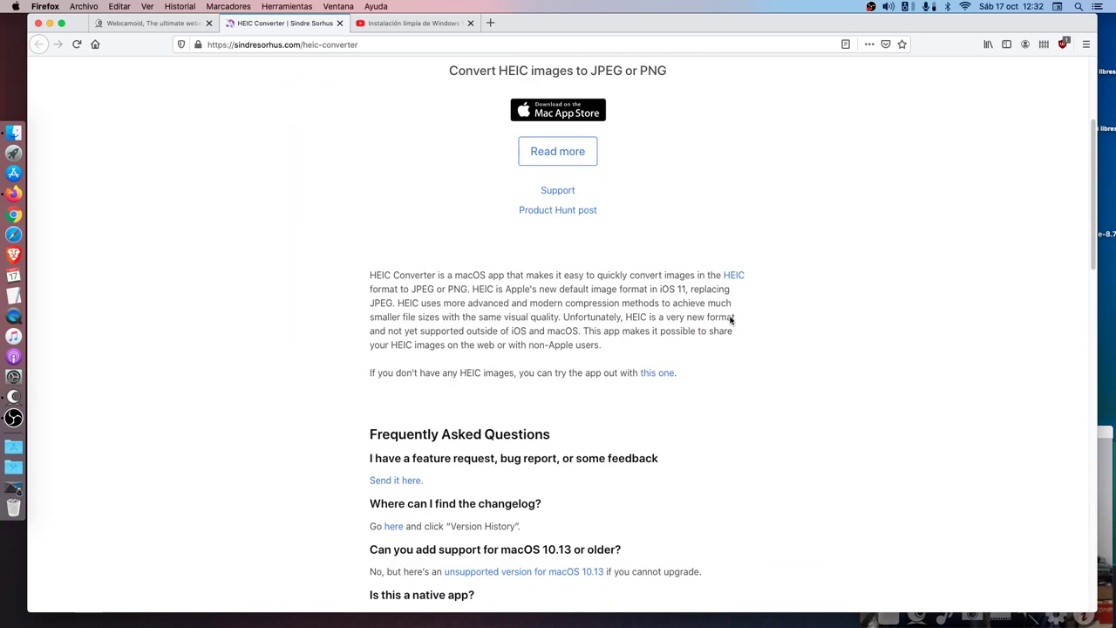
{"action": "scroll", "coordinate": [598, 127], "scroll_direction": "up", "scroll_amount": 5}
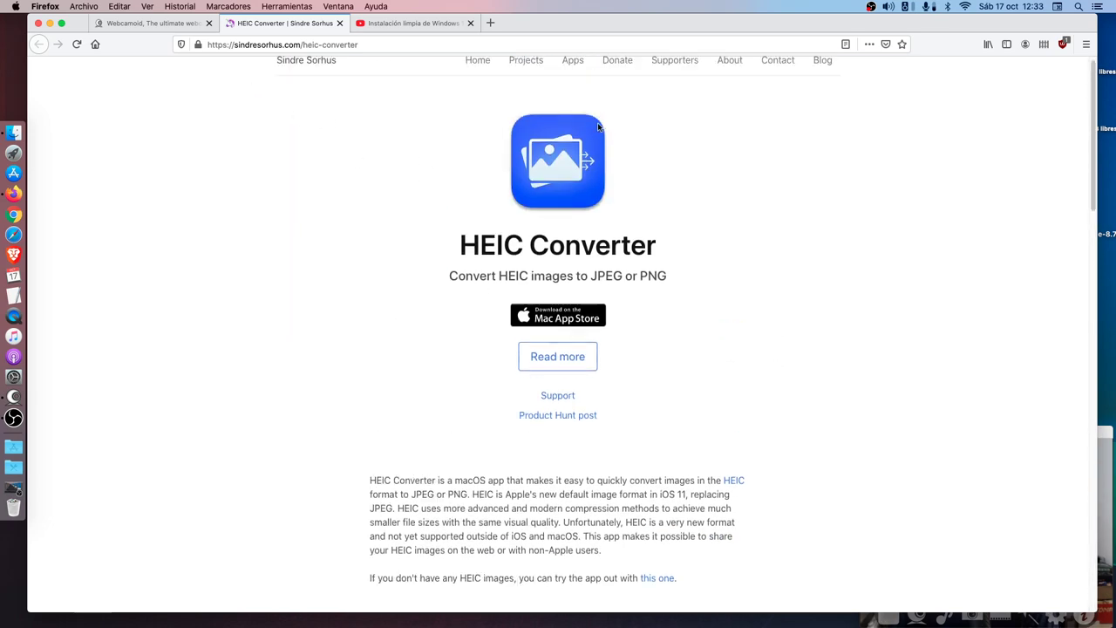
{"action": "scroll", "coordinate": [598, 128], "scroll_direction": "up", "scroll_amount": 1}
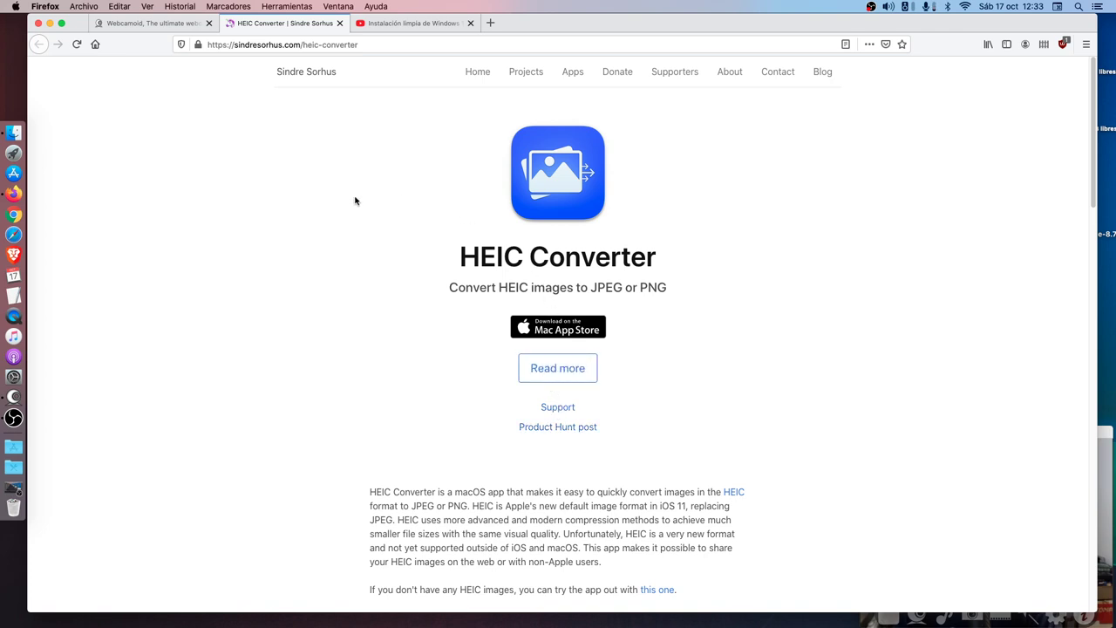
{"action": "left_click", "coordinate": [147, 27]}
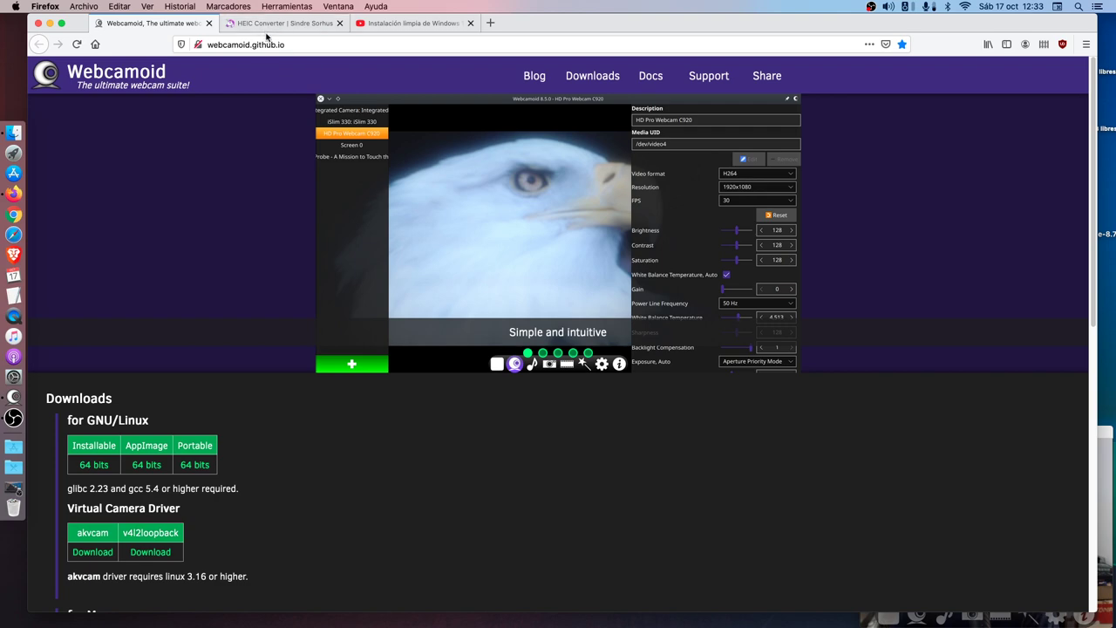
- Switch to the HEIC Converter page in Firefox, minimize the browser, and open the Instalacion Windows10 desktop folder in Finder
{"action": "left_click", "coordinate": [278, 26]}
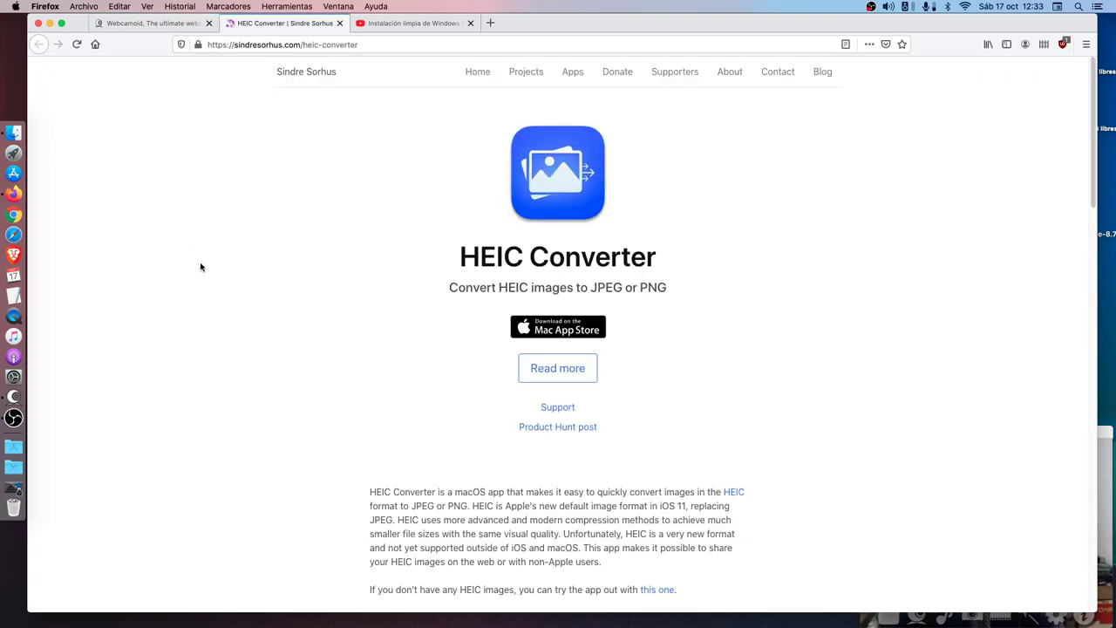
{"action": "left_click", "coordinate": [49, 24]}
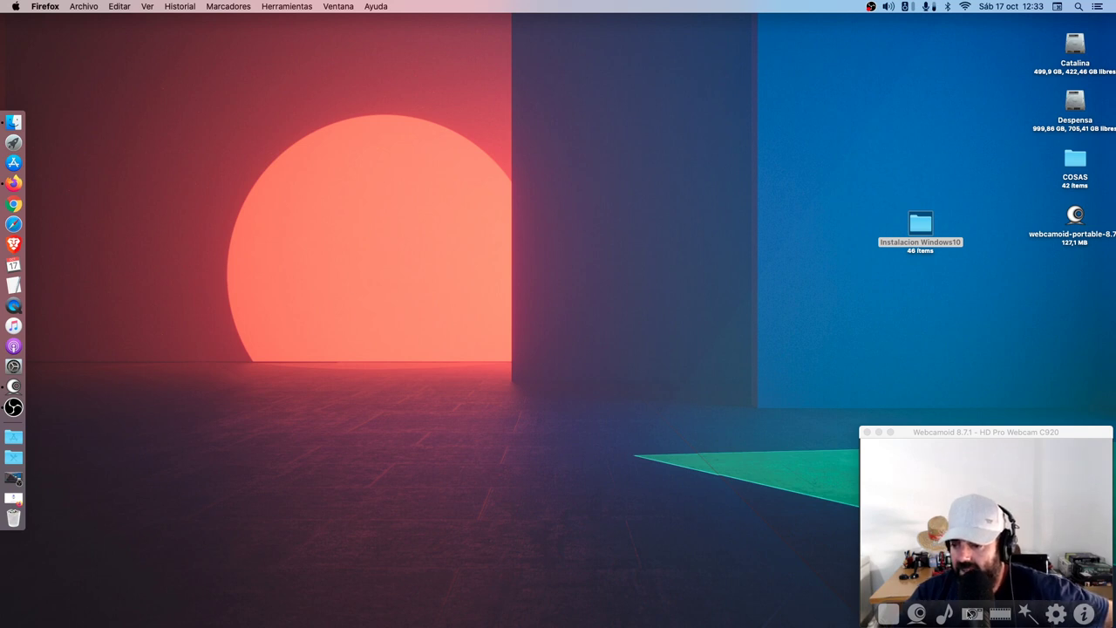
{"action": "left_click", "coordinate": [922, 219]}
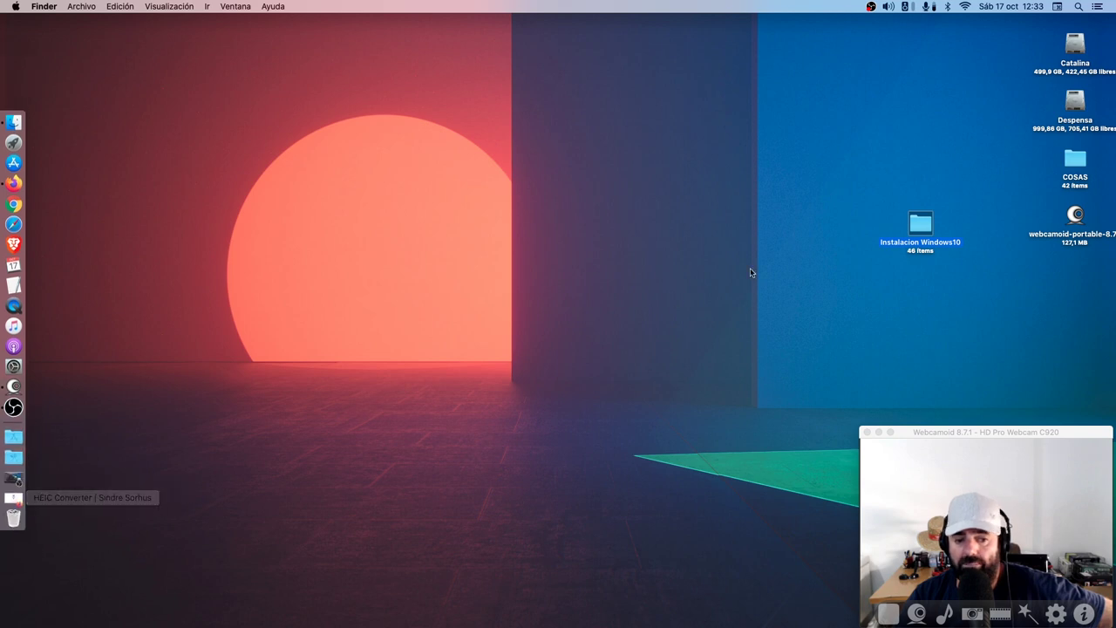
{"action": "double_click", "coordinate": [914, 227]}
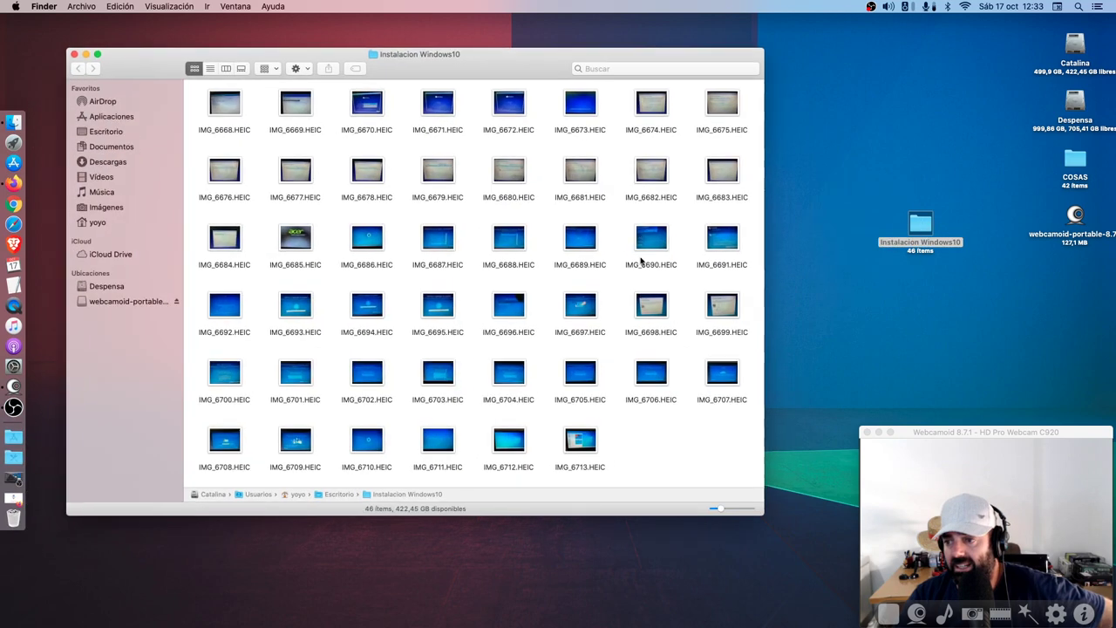
- Reposition the Instalacion Windows10 window, narrow it slightly, and look through its HEIC photos
{"action": "left_click_drag", "start_coordinate": [136, 61], "coordinate": [147, 94]}
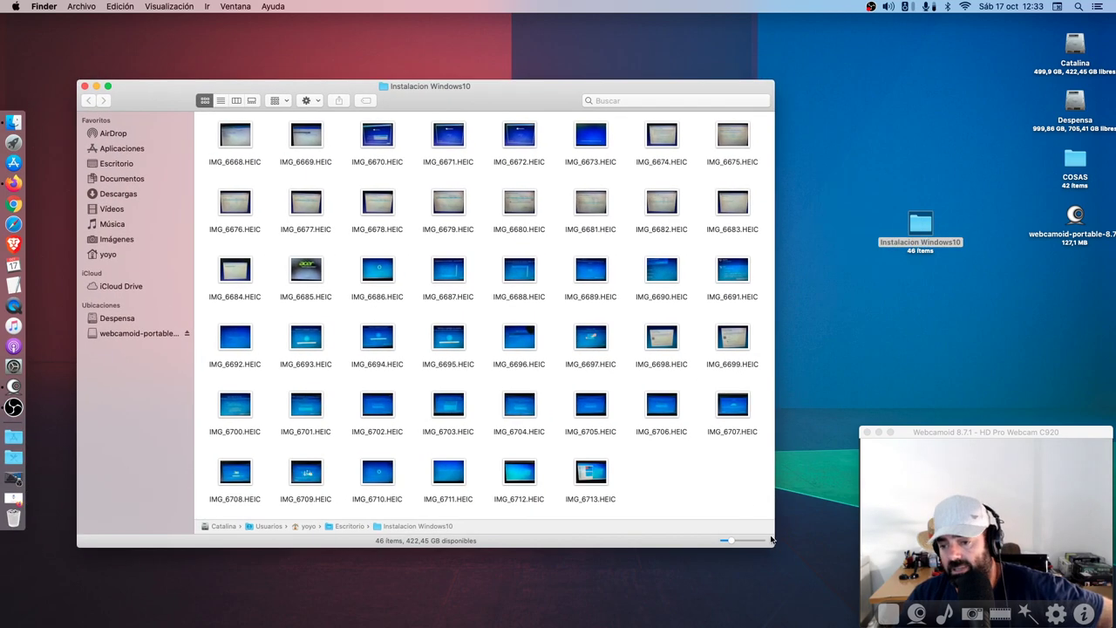
{"action": "left_click_drag", "start_coordinate": [771, 539], "coordinate": [744, 538]}
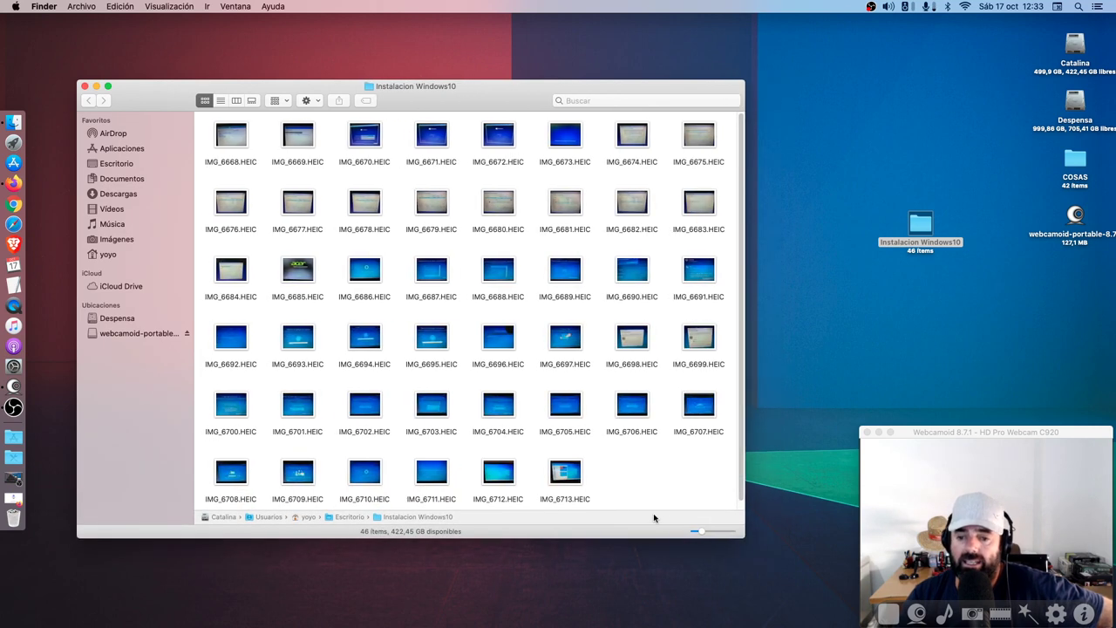
{"action": "scroll", "coordinate": [606, 491], "scroll_direction": "down", "scroll_amount": 1}
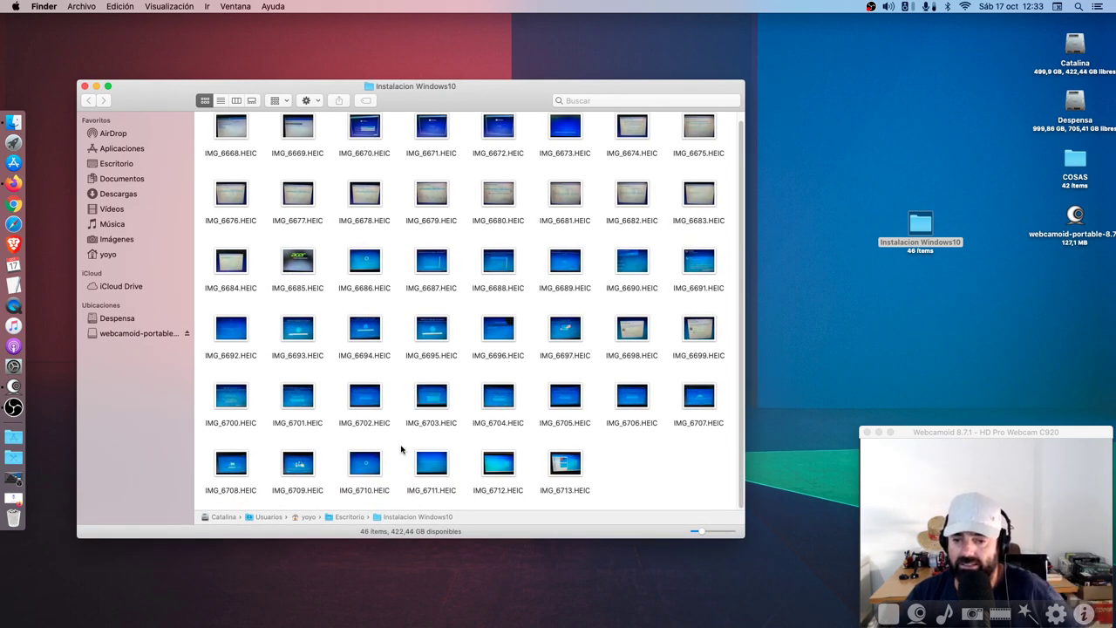
{"action": "scroll", "coordinate": [454, 328], "scroll_direction": "up", "scroll_amount": 1}
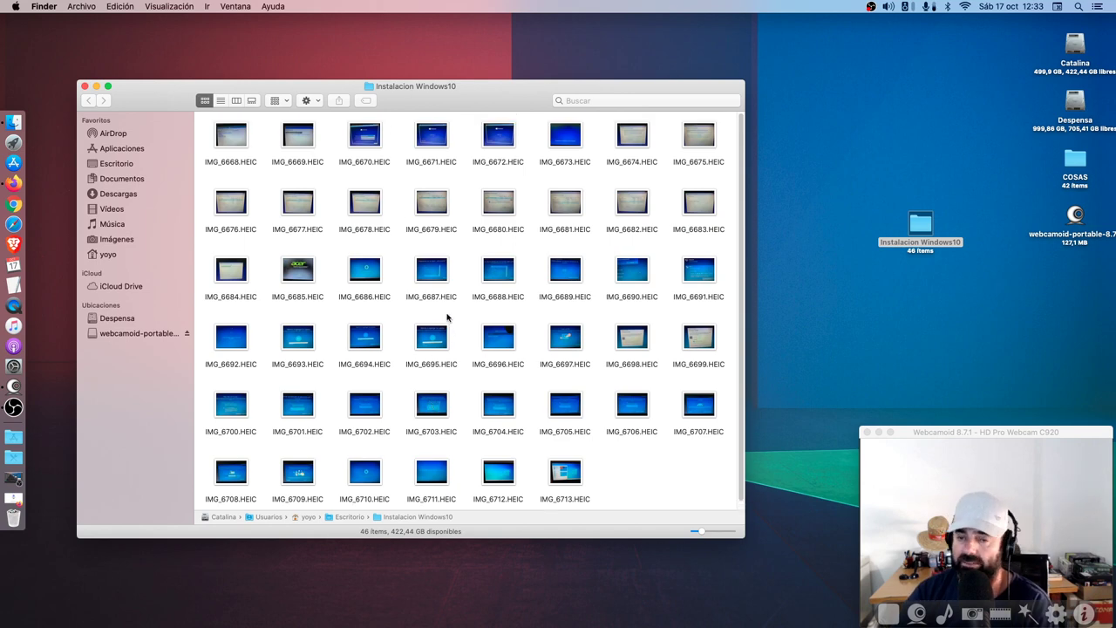
- Move the folder window mostly out of view, launch HEIC Converter, and shift its window away from the centre of the desktop
{"action": "left_click_drag", "start_coordinate": [493, 100], "coordinate": [440, 605]}
{"action": "left_click", "coordinate": [16, 436]}
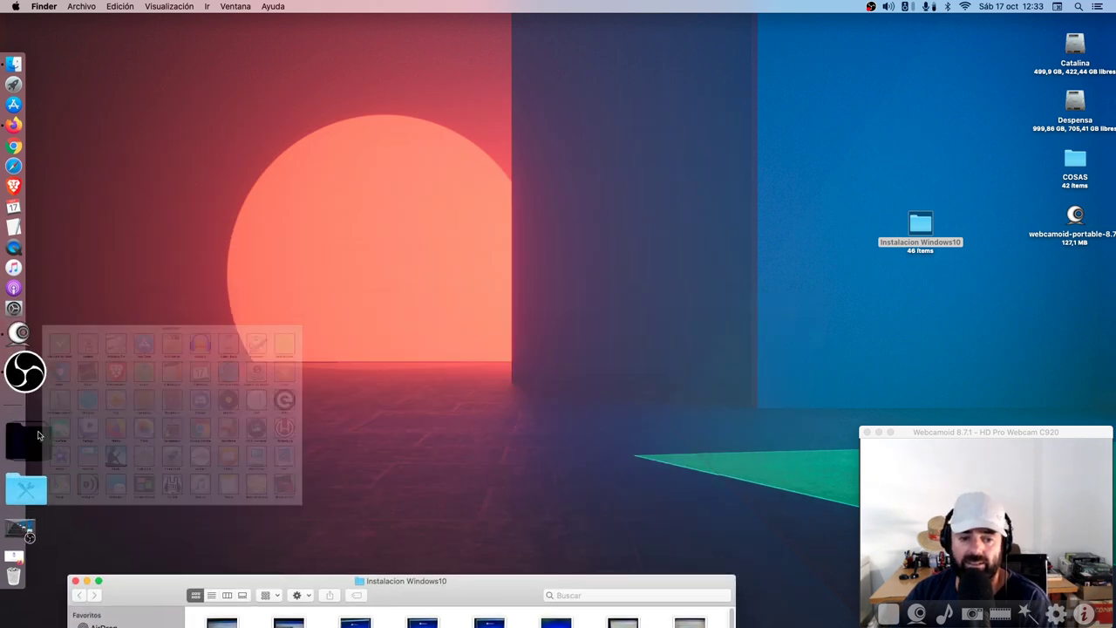
{"action": "left_click", "coordinate": [631, 406]}
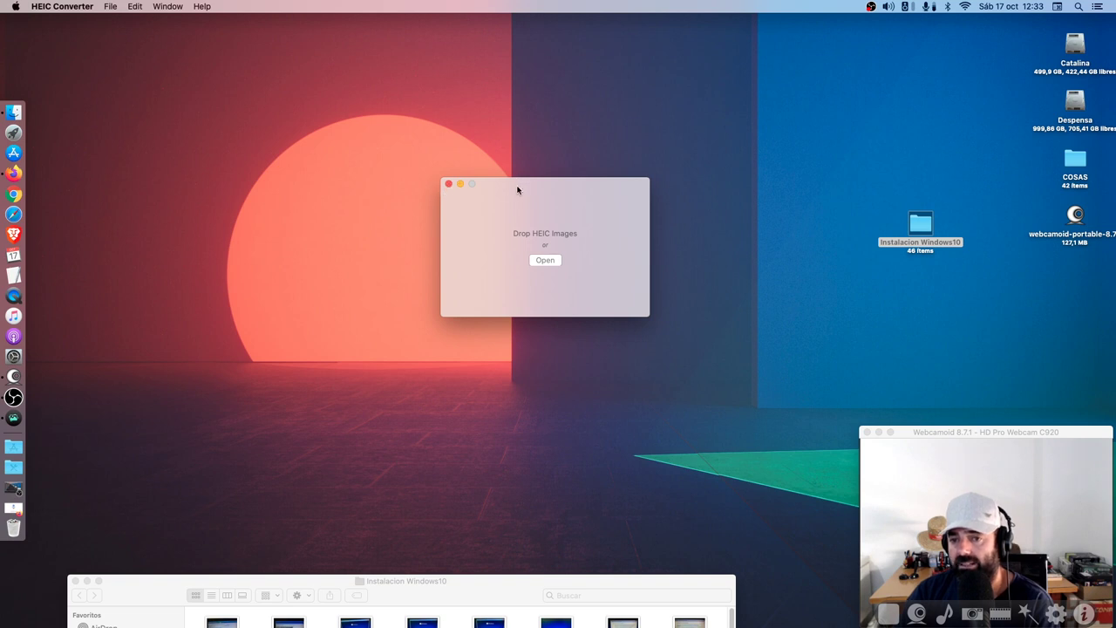
{"action": "left_click_drag", "start_coordinate": [518, 186], "coordinate": [326, 80]}
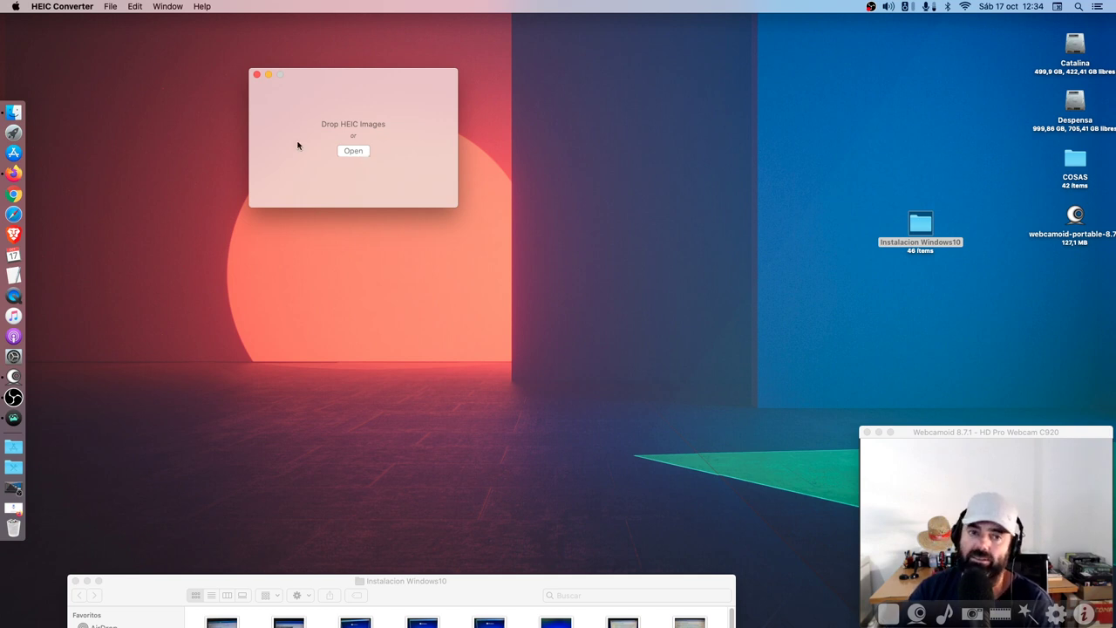
- Examine the default output directory, format and quality settings in the HEIC Converter preferences, cancel any folder choice, and close the preferences
{"action": "left_click", "coordinate": [57, 6]}
{"action": "left_click", "coordinate": [55, 42]}
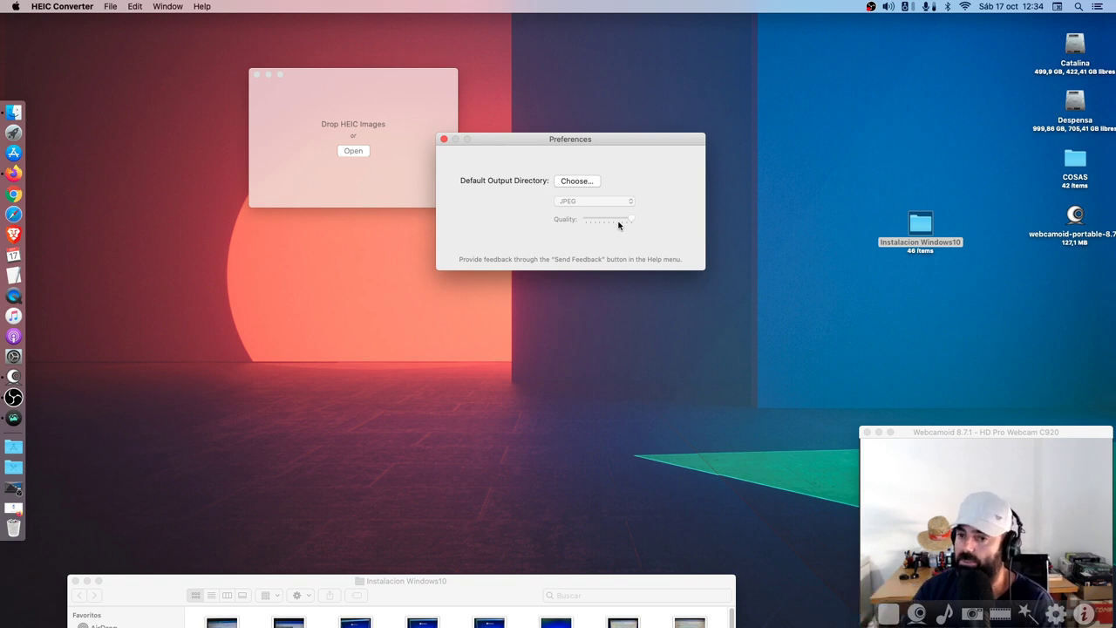
{"action": "left_click", "coordinate": [588, 181]}
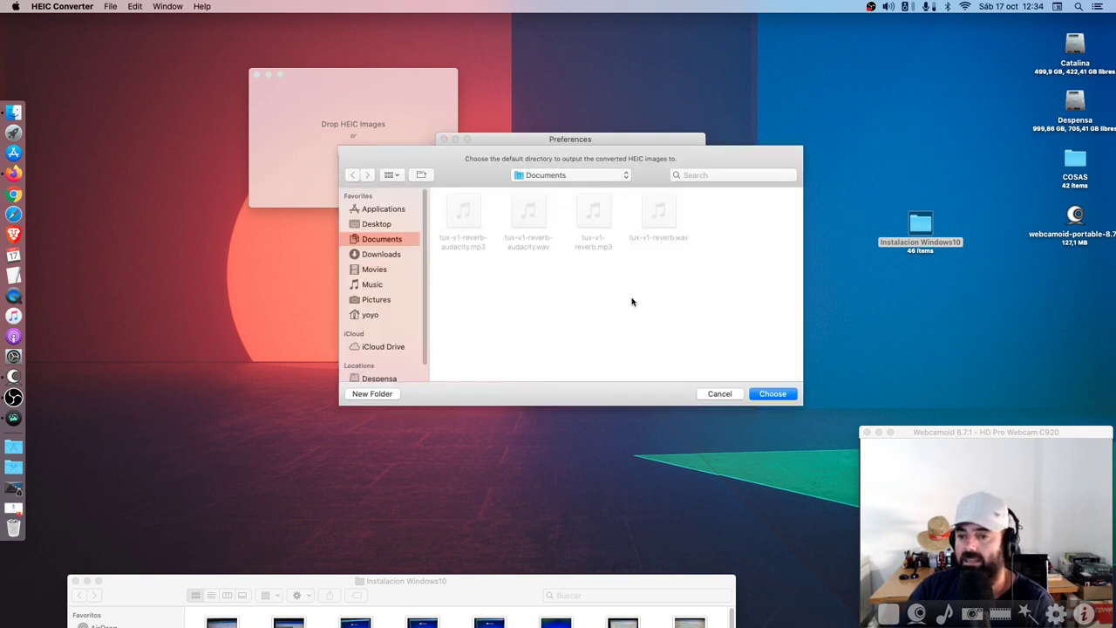
{"action": "left_click", "coordinate": [718, 394]}
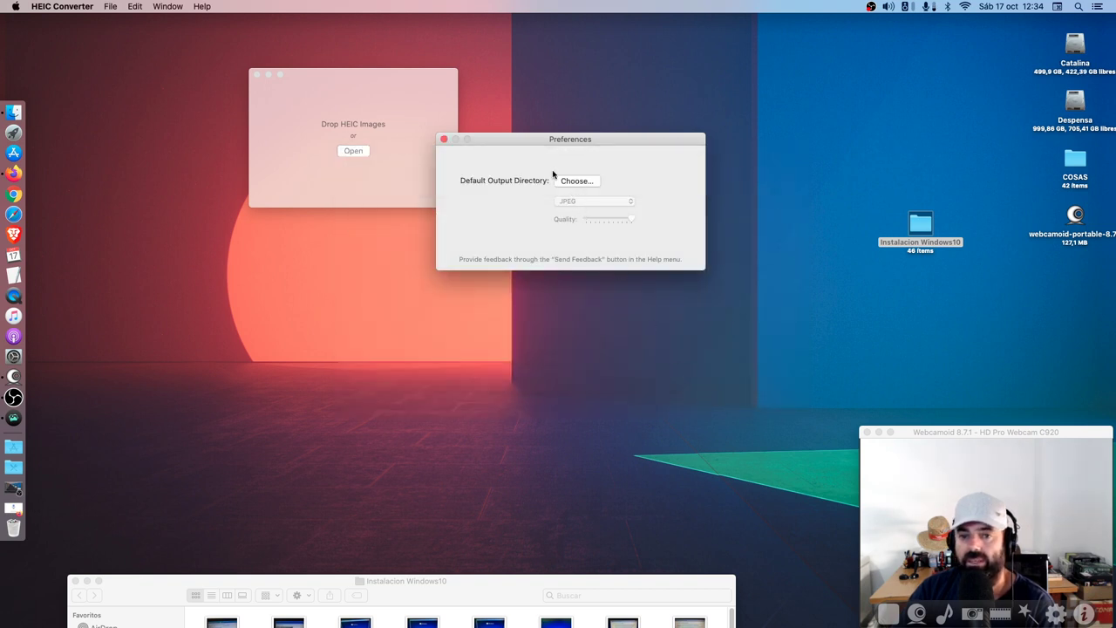
{"action": "left_click_drag", "start_coordinate": [550, 144], "coordinate": [419, 145]}
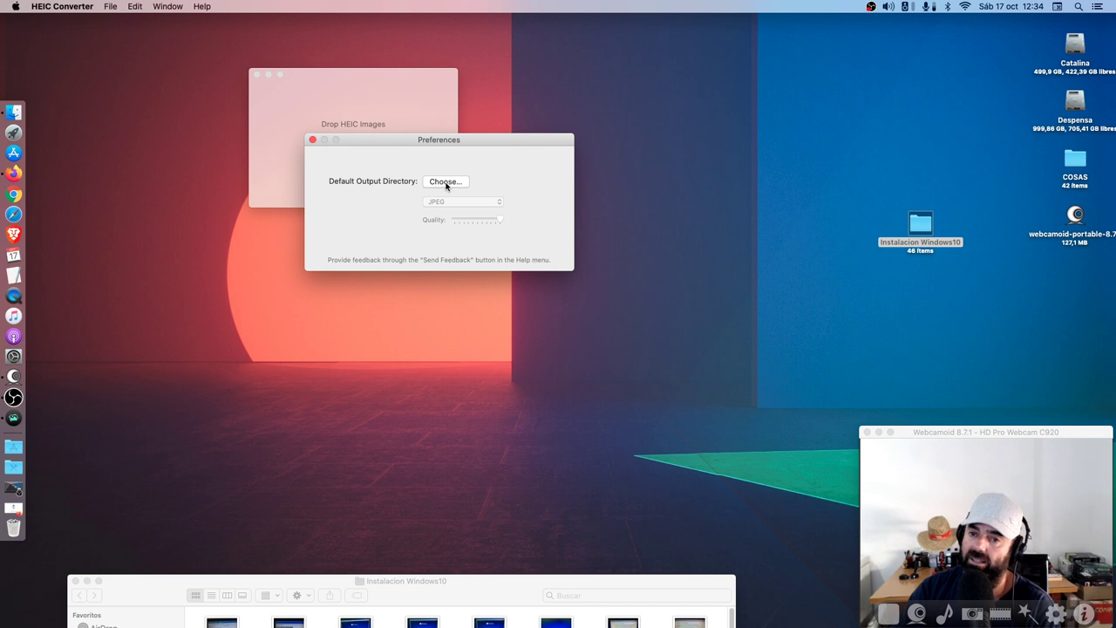
{"action": "left_click", "coordinate": [445, 183]}
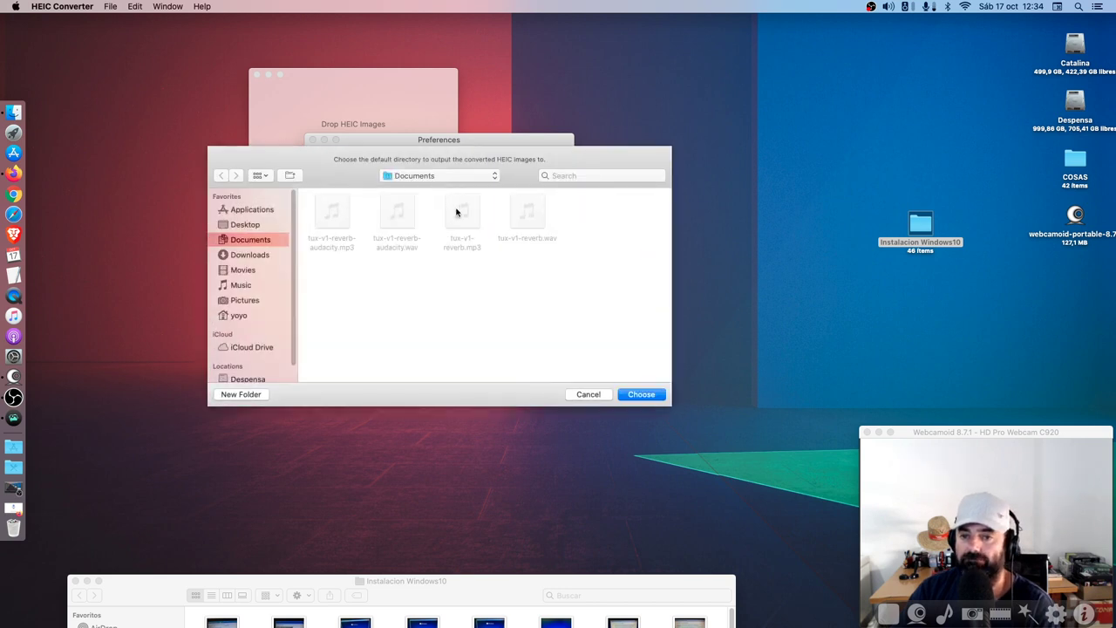
{"action": "left_click", "coordinate": [587, 398]}
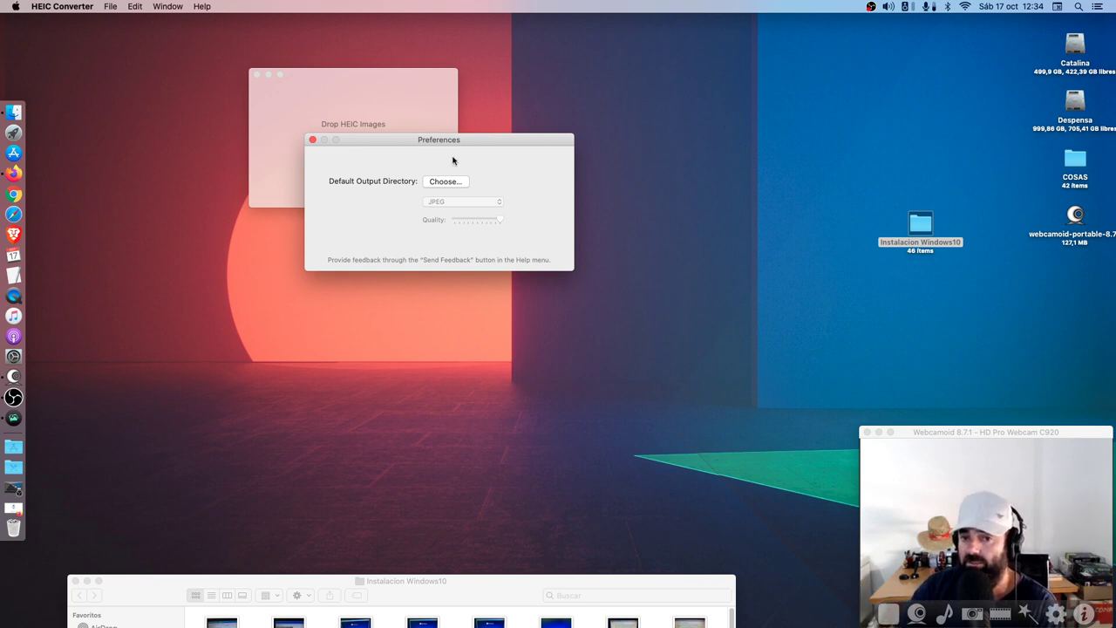
{"action": "left_click", "coordinate": [312, 142]}
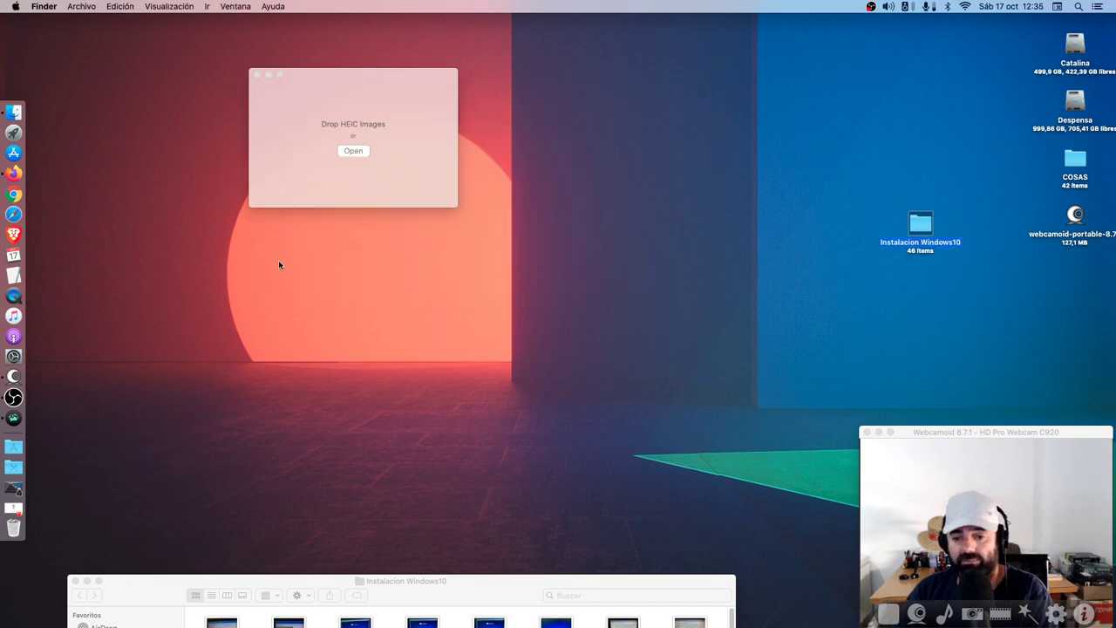
- Arrange the Instalacion Windows10 and HEIC Converter windows side by side, making the folder window narrower and taller
{"action": "left_click_drag", "start_coordinate": [173, 599], "coordinate": [213, 250]}
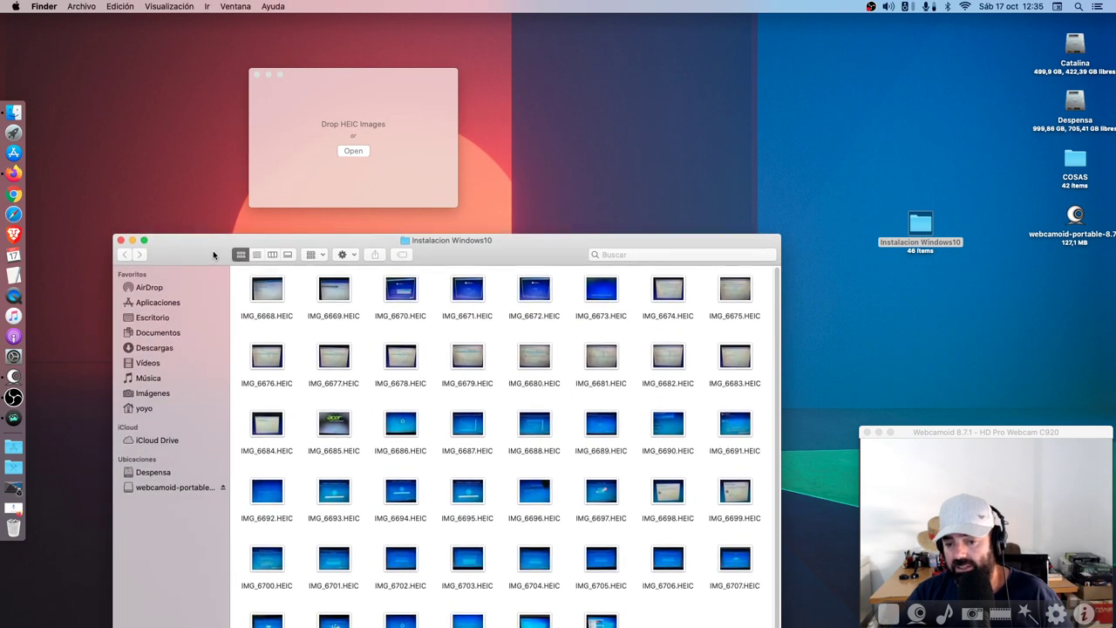
{"action": "left_click_drag", "start_coordinate": [407, 90], "coordinate": [827, 73]}
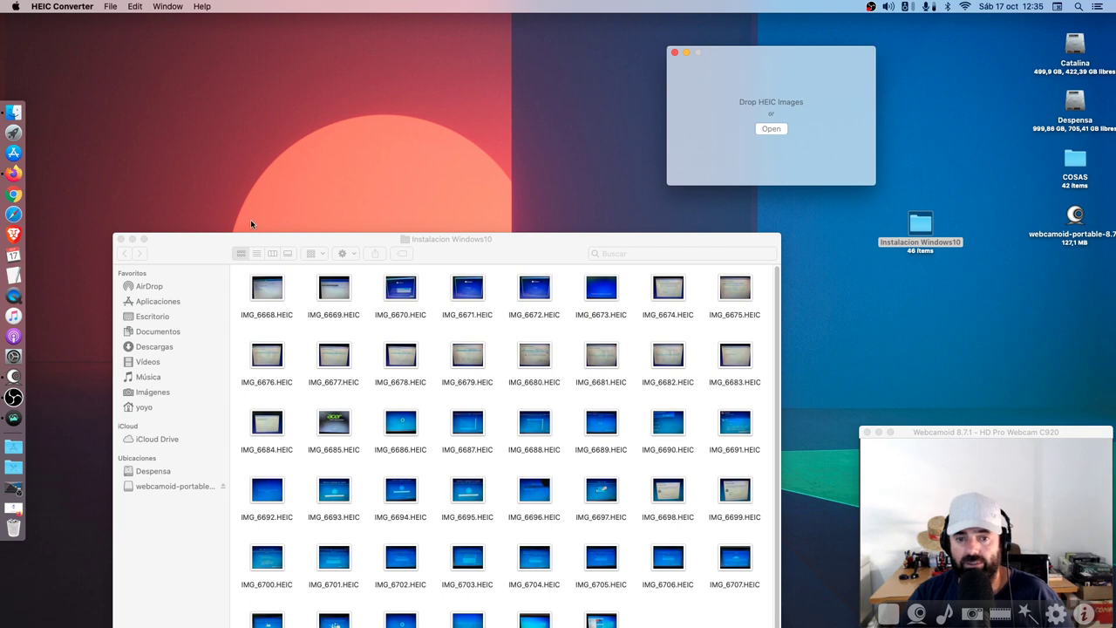
{"action": "left_click_drag", "start_coordinate": [193, 238], "coordinate": [141, 183]}
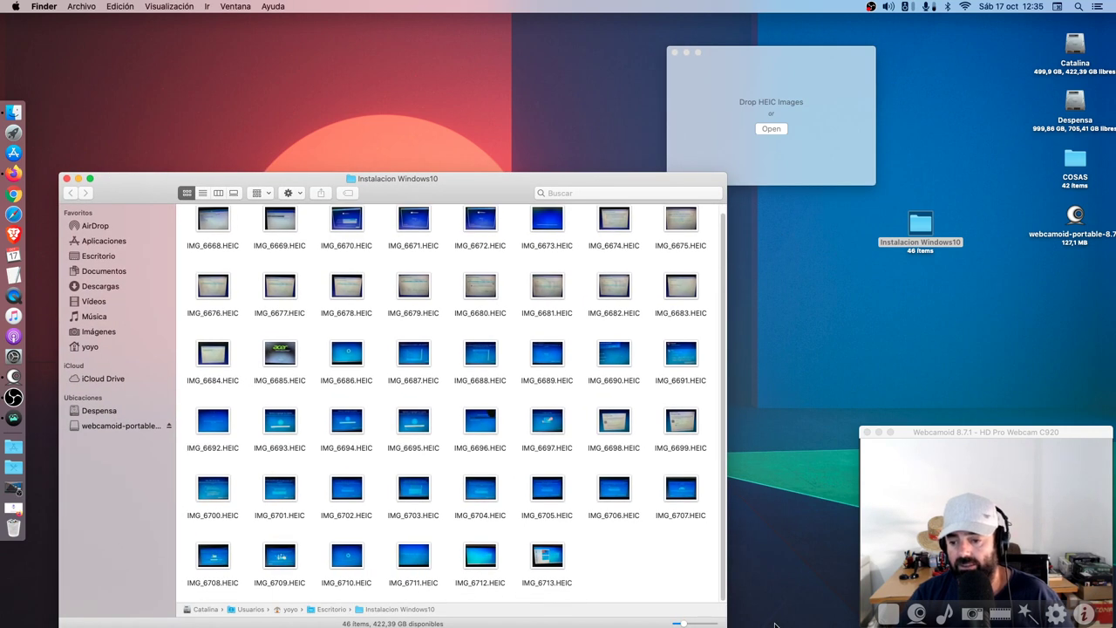
{"action": "left_click_drag", "start_coordinate": [464, 184], "coordinate": [452, 179]}
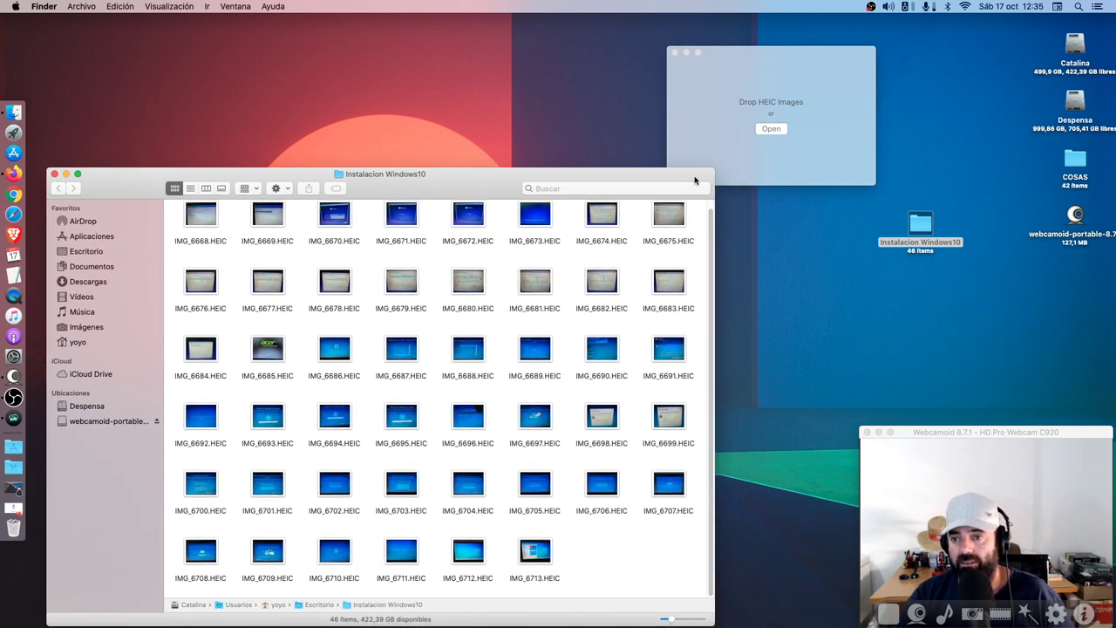
{"action": "left_click_drag", "start_coordinate": [713, 169], "coordinate": [597, 99]}
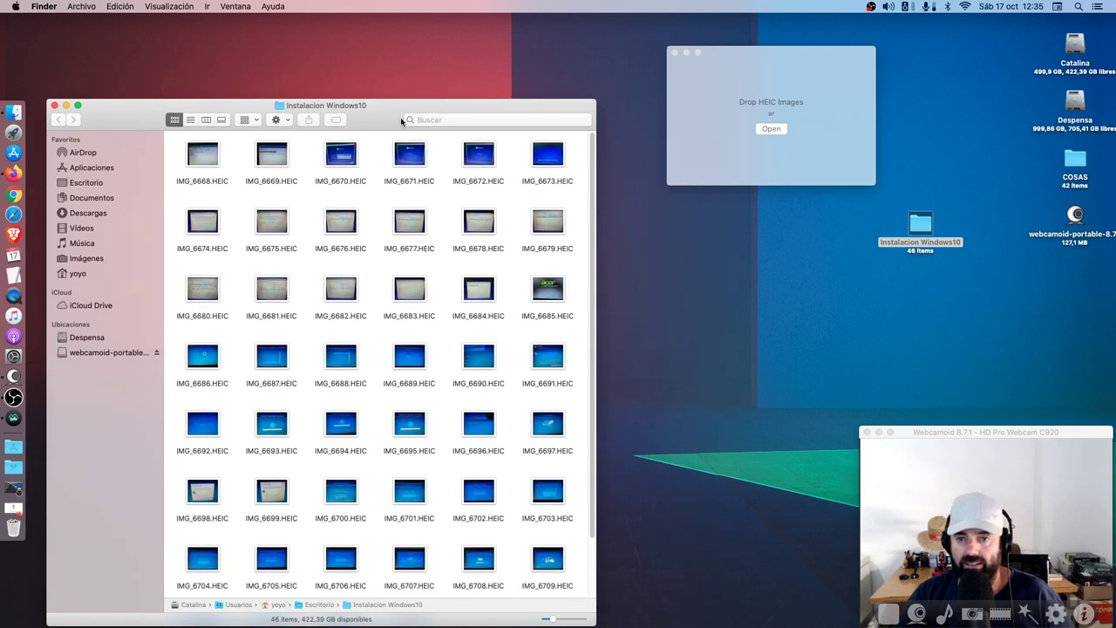
{"action": "left_click_drag", "start_coordinate": [402, 121], "coordinate": [392, 99]}
{"action": "scroll", "coordinate": [375, 368], "scroll_direction": "down", "scroll_amount": 3}
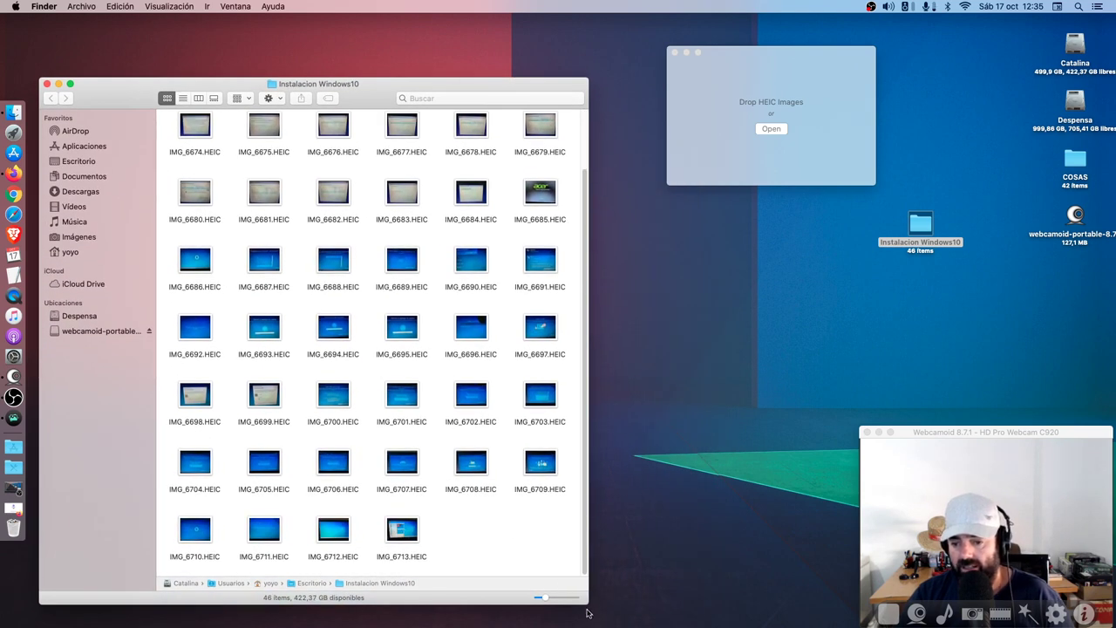
{"action": "left_click_drag", "start_coordinate": [589, 604], "coordinate": [594, 626]}
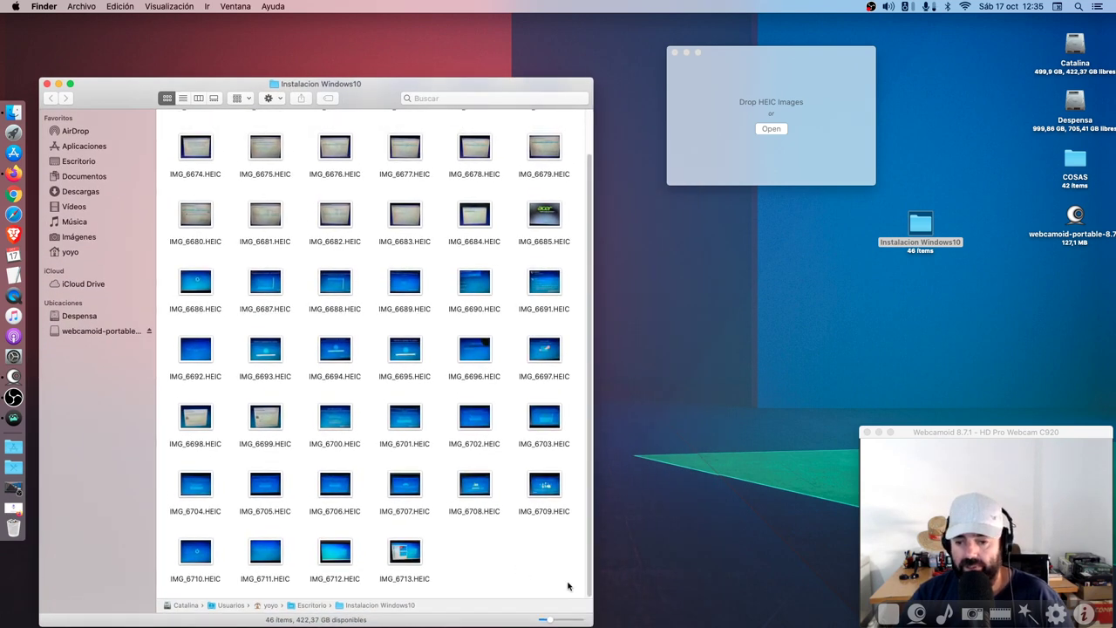
- Select all the HEIC photos in Instalacion Windows10, drop them into HEIC Converter, and minimize the Finder window
{"action": "left_click_drag", "start_coordinate": [573, 586], "coordinate": [169, 89]}
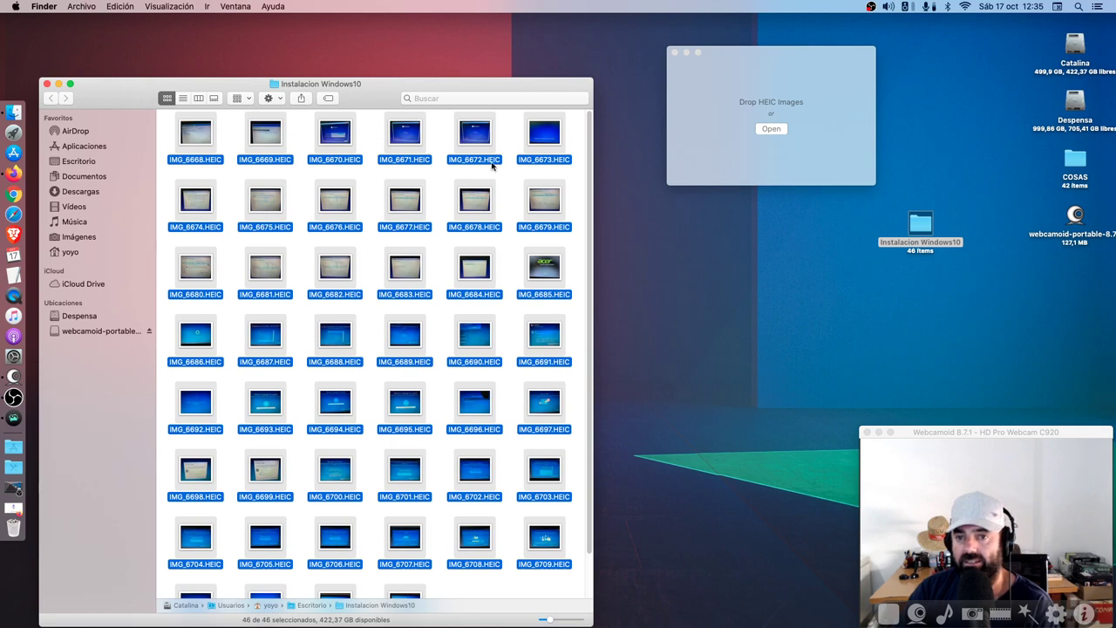
{"action": "left_click_drag", "start_coordinate": [543, 144], "coordinate": [770, 122]}
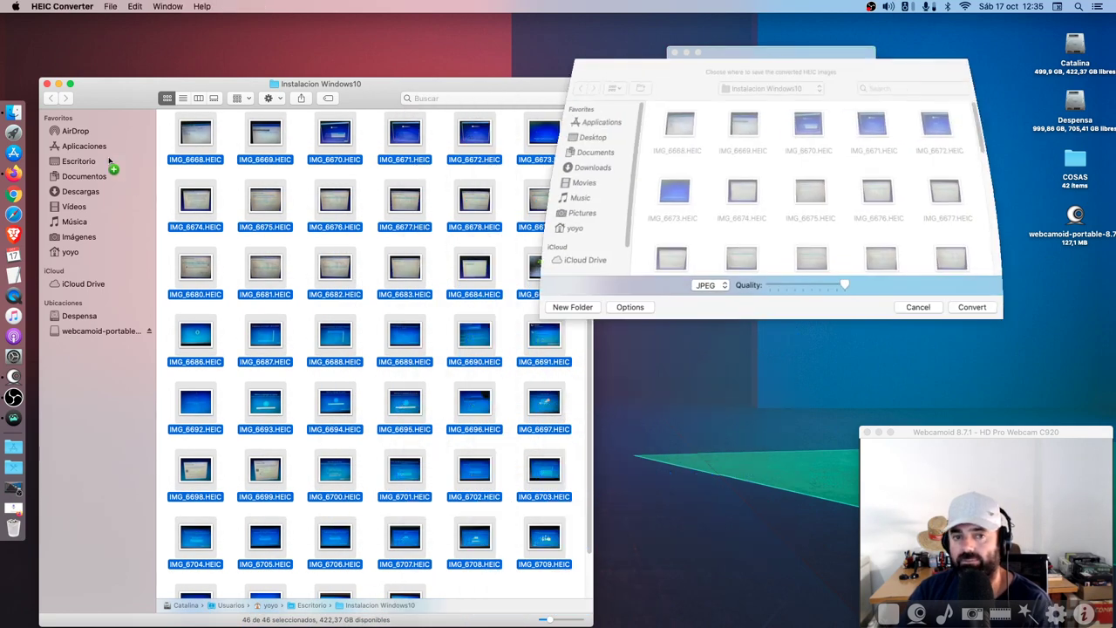
{"action": "left_click", "coordinate": [57, 83]}
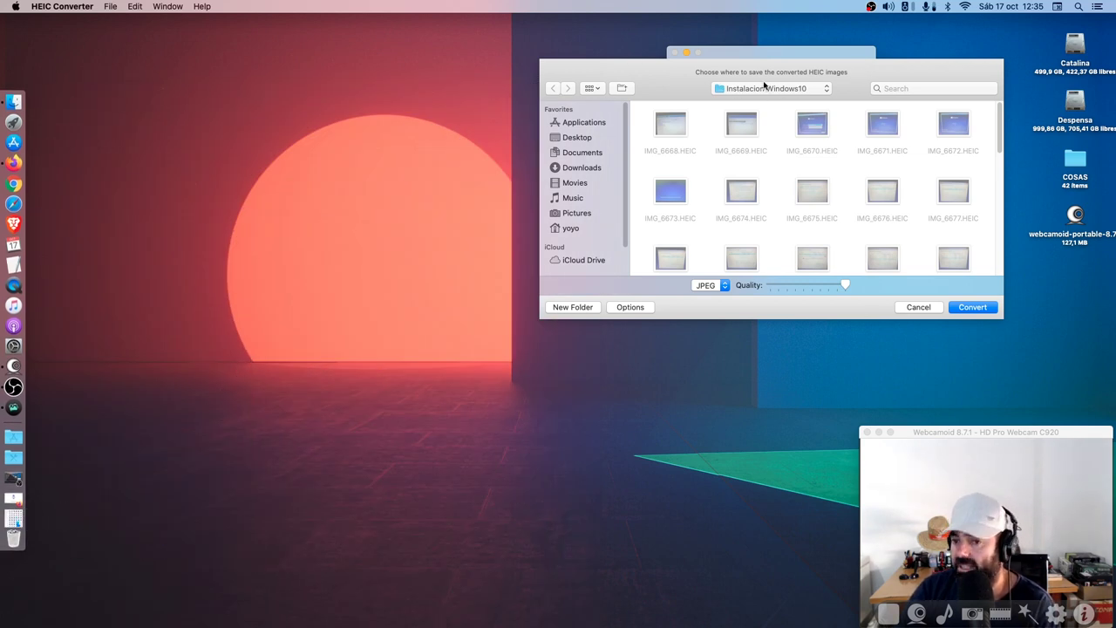
- Examine the JPEG and PNG formats, the quality slider and the options toggle in the save dialog, keeping JPEG at maximum quality
{"action": "left_click", "coordinate": [708, 287]}
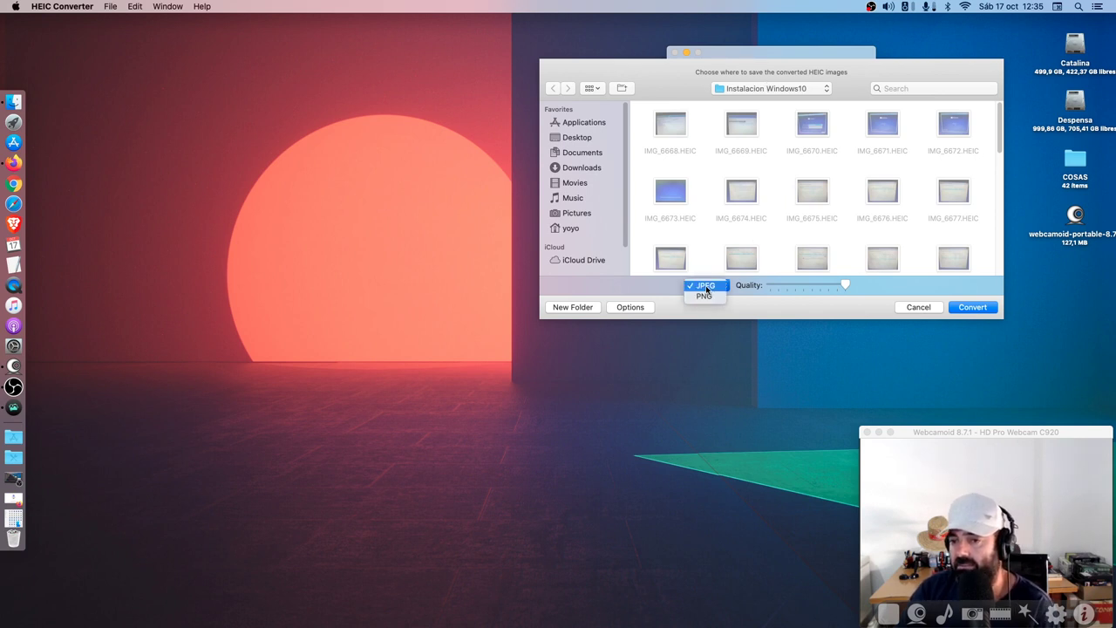
{"action": "left_click", "coordinate": [771, 311]}
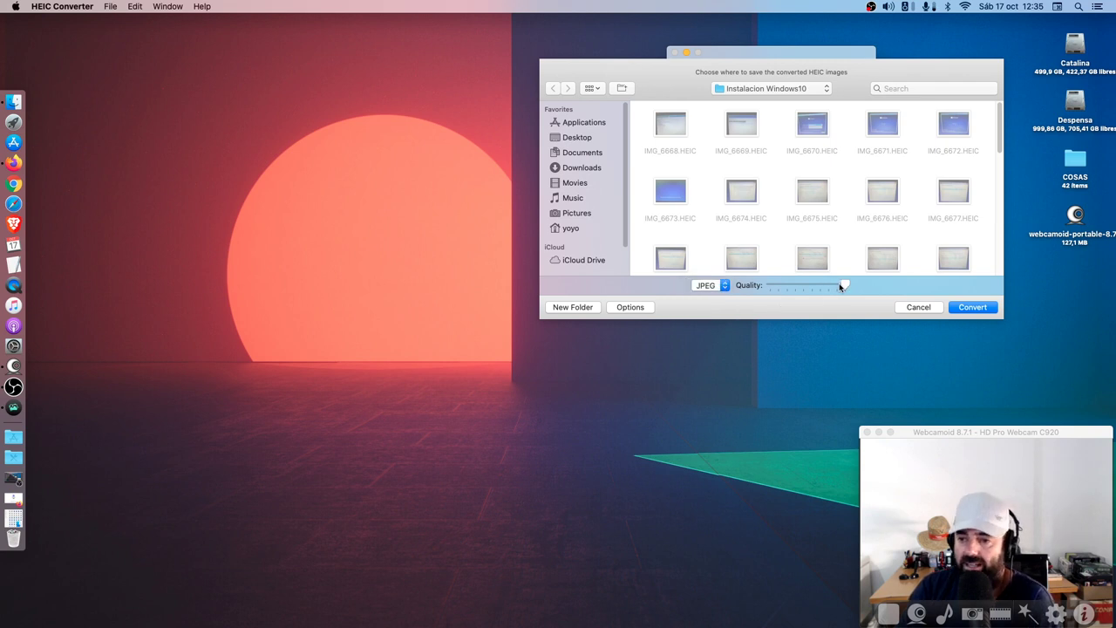
{"action": "left_click_drag", "start_coordinate": [844, 286], "coordinate": [806, 289]}
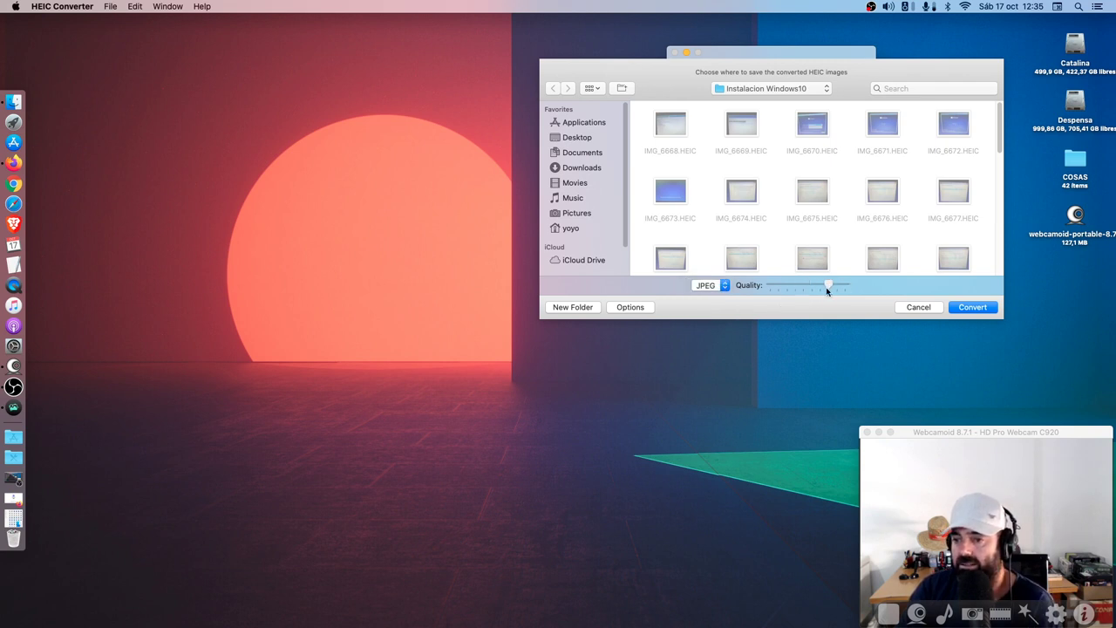
{"action": "left_click", "coordinate": [709, 288]}
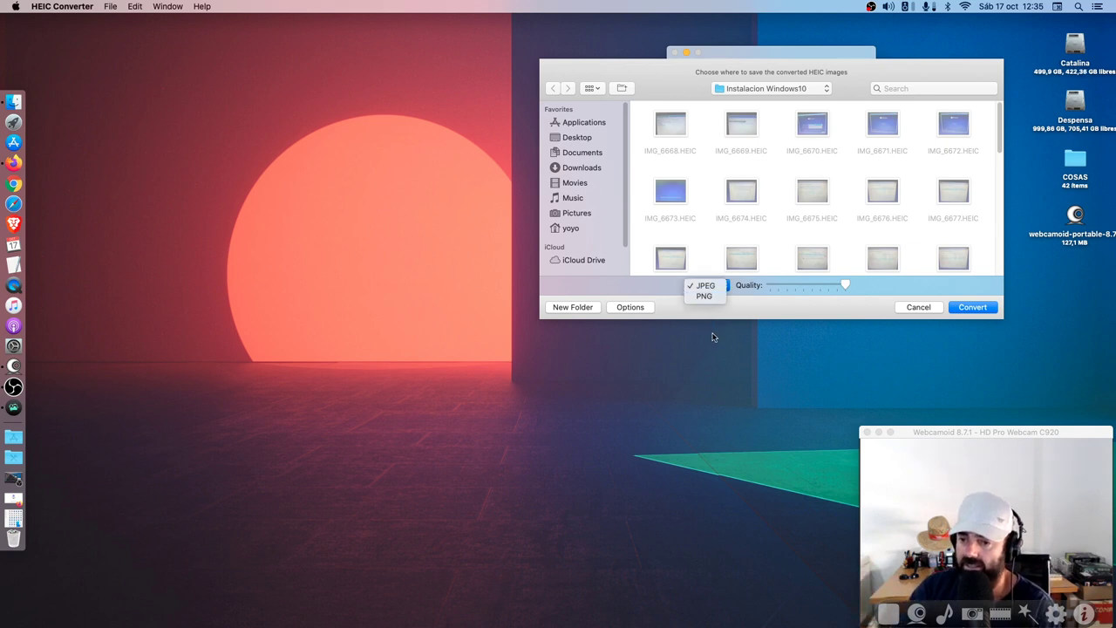
{"action": "left_click", "coordinate": [766, 311]}
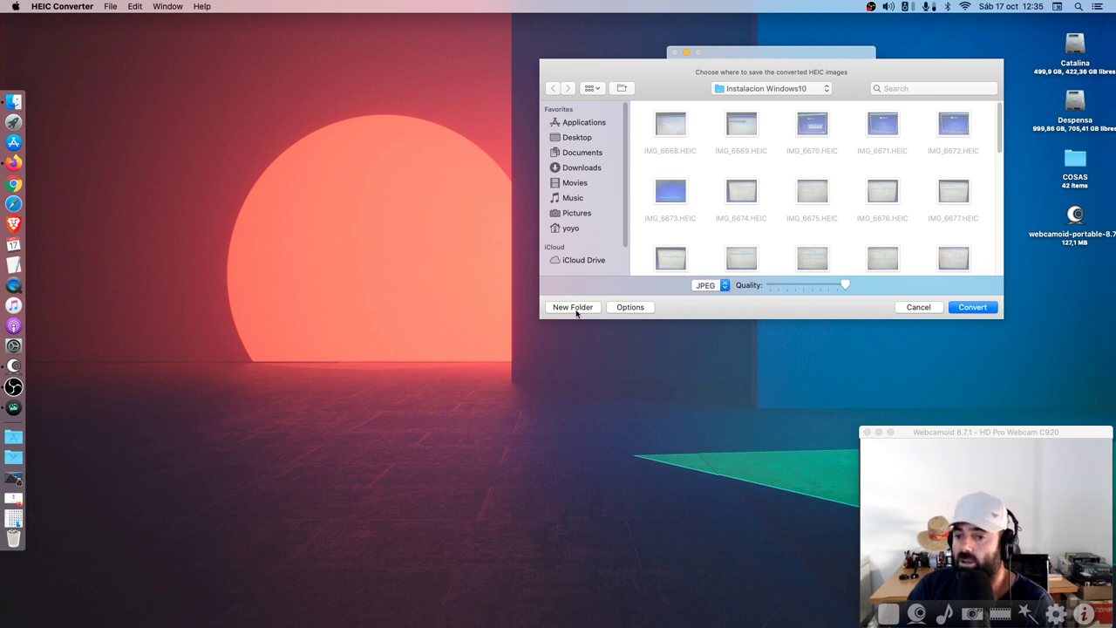
{"action": "left_click", "coordinate": [622, 309]}
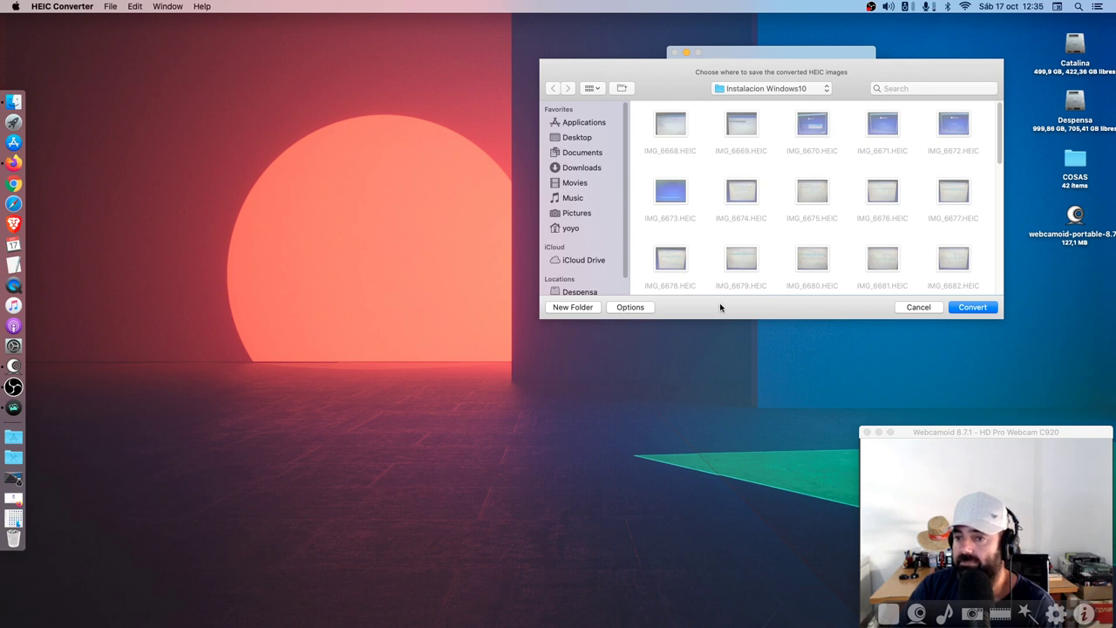
{"action": "left_click", "coordinate": [636, 309]}
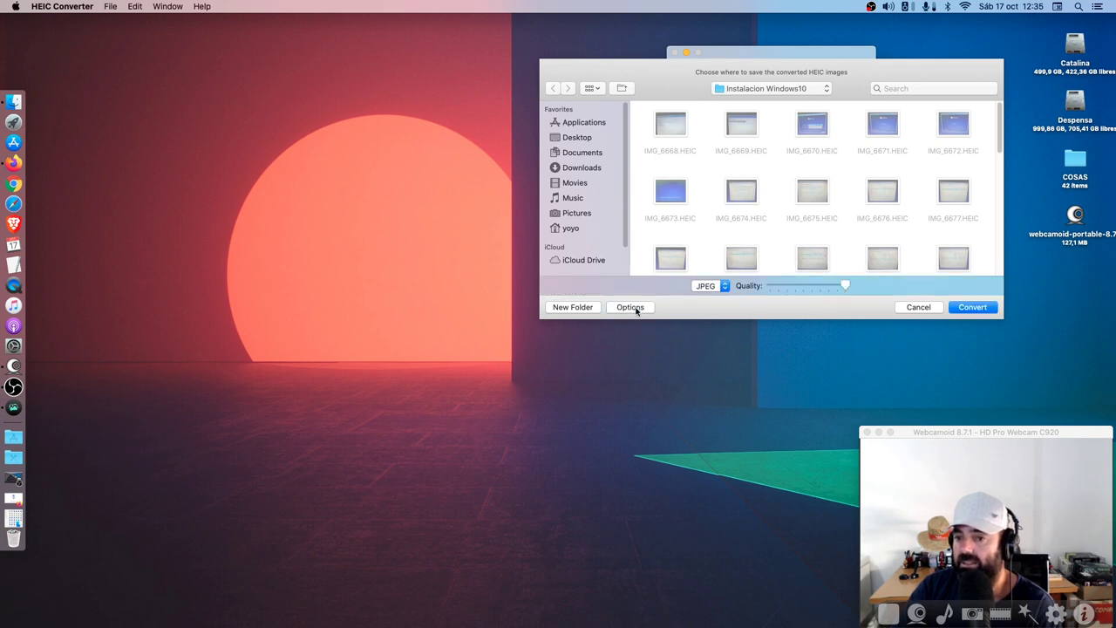
- Examine the options toggle and the list of save locations in the save dialog, keeping Instalacion Windows10 as the destination
{"action": "left_click", "coordinate": [636, 309]}
{"action": "left_click", "coordinate": [637, 310]}
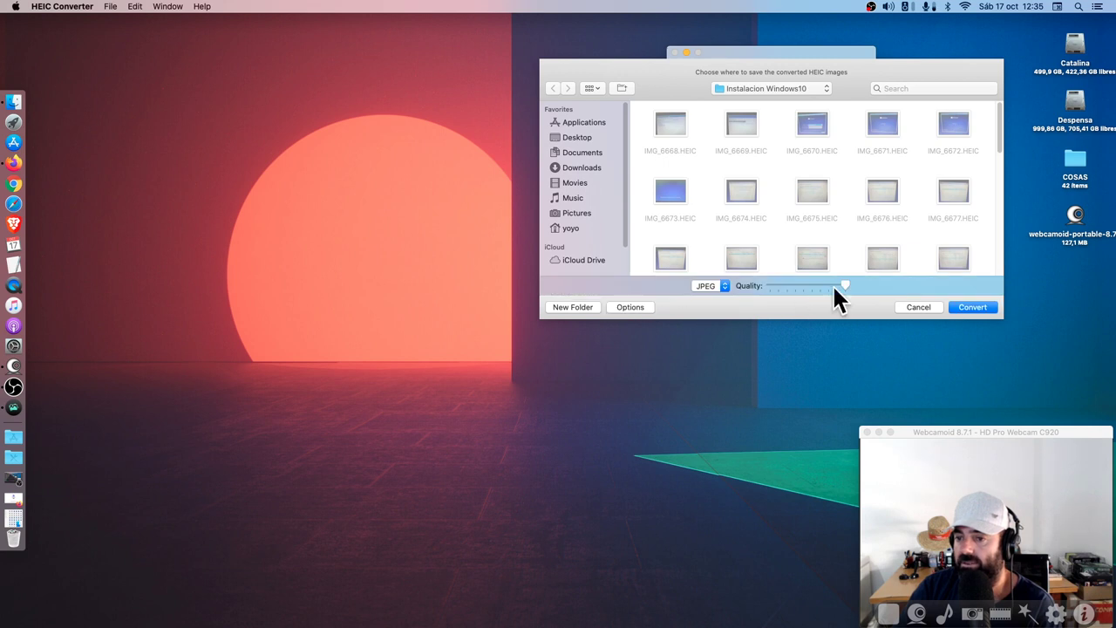
{"action": "left_click", "coordinate": [635, 311]}
{"action": "left_click", "coordinate": [635, 312]}
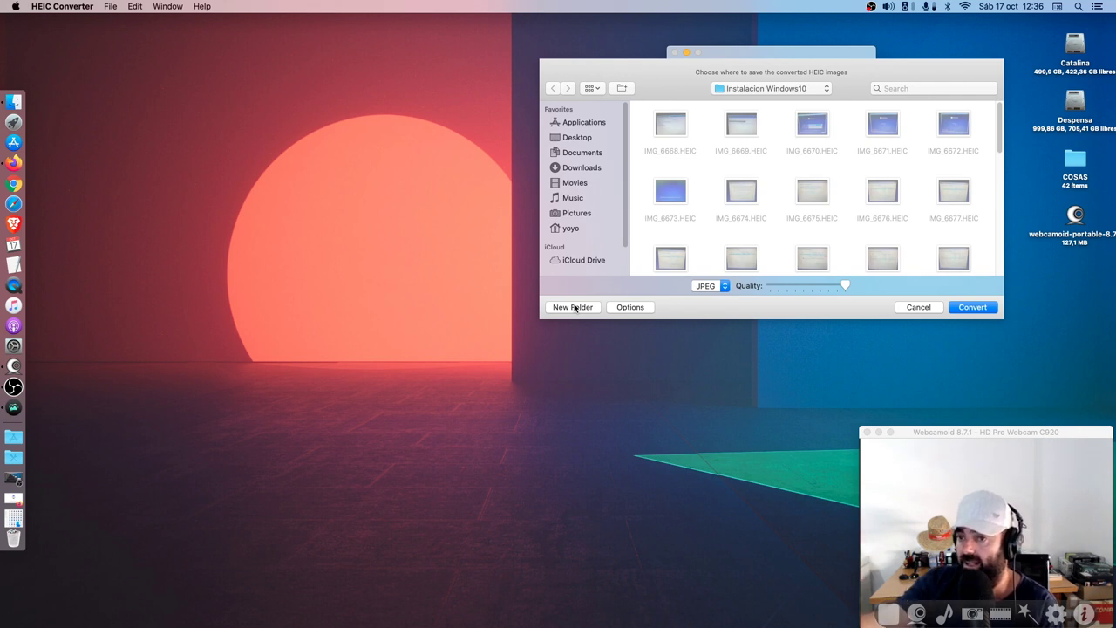
{"action": "left_click", "coordinate": [764, 91]}
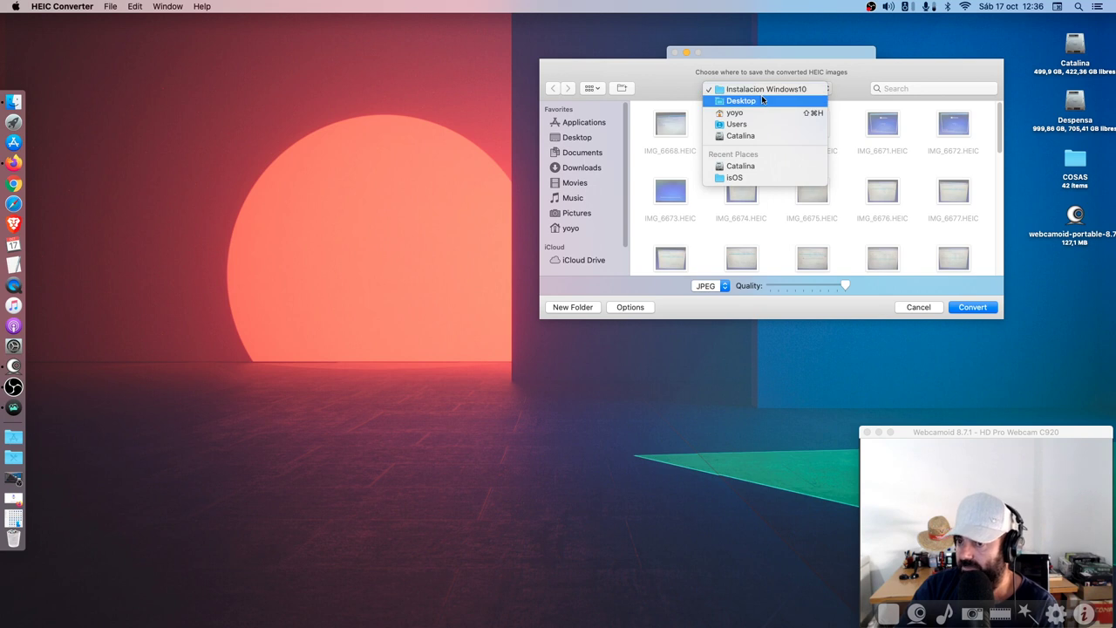
{"action": "left_click", "coordinate": [757, 313]}
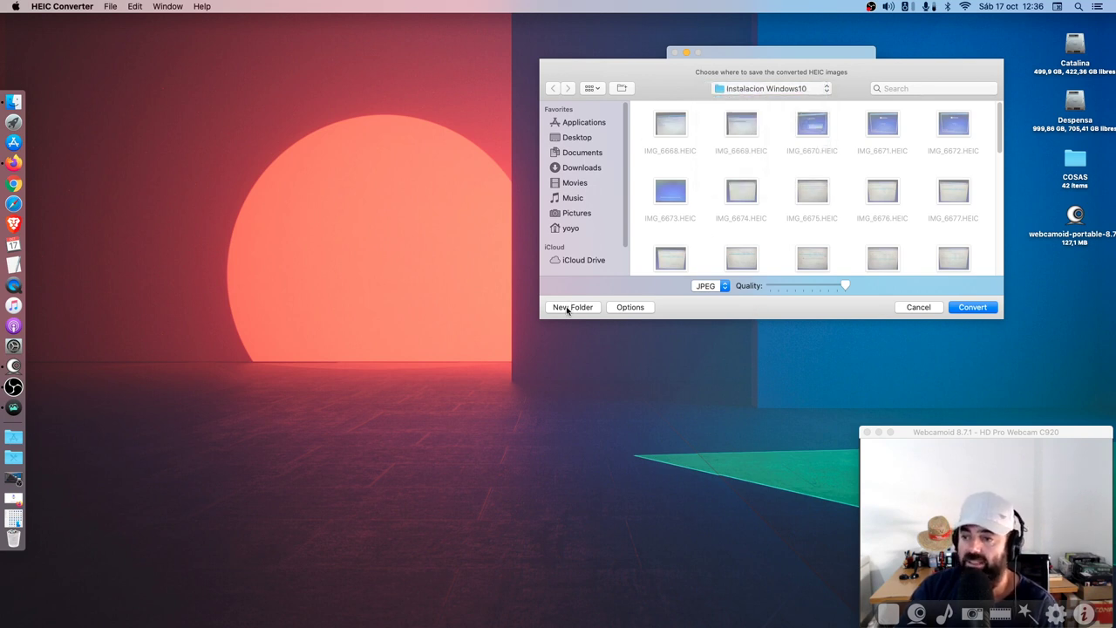
- Create a folder named Afotos inside Instalacion Windows10 and convert the photos into it as JPEG at maximum quality
{"action": "left_click", "coordinate": [561, 309]}
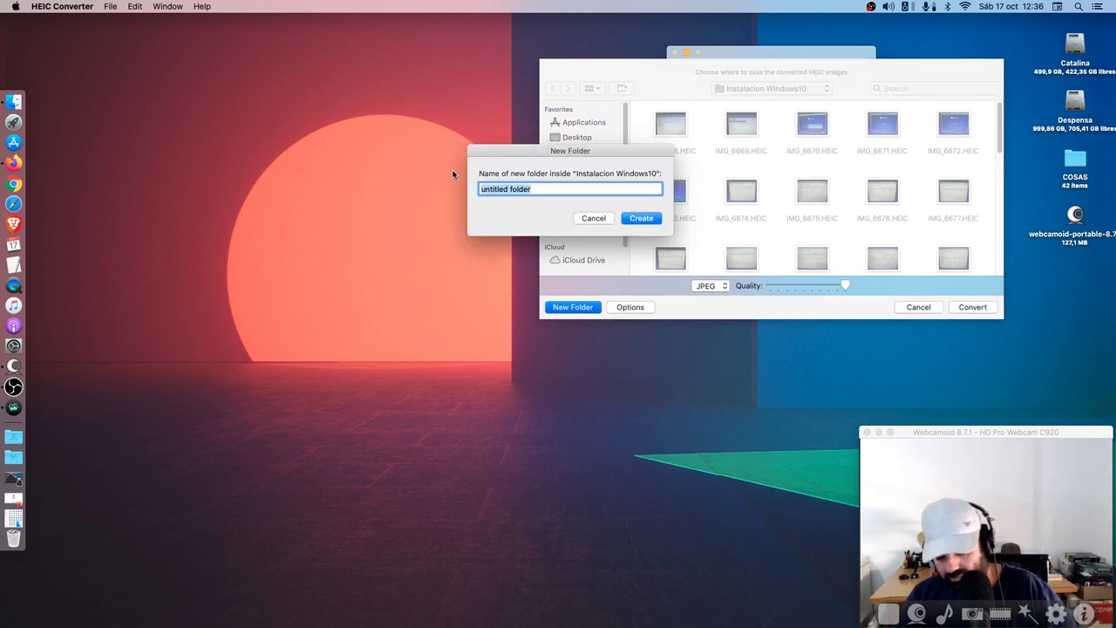
{"action": "key", "text": "BackSpace"}
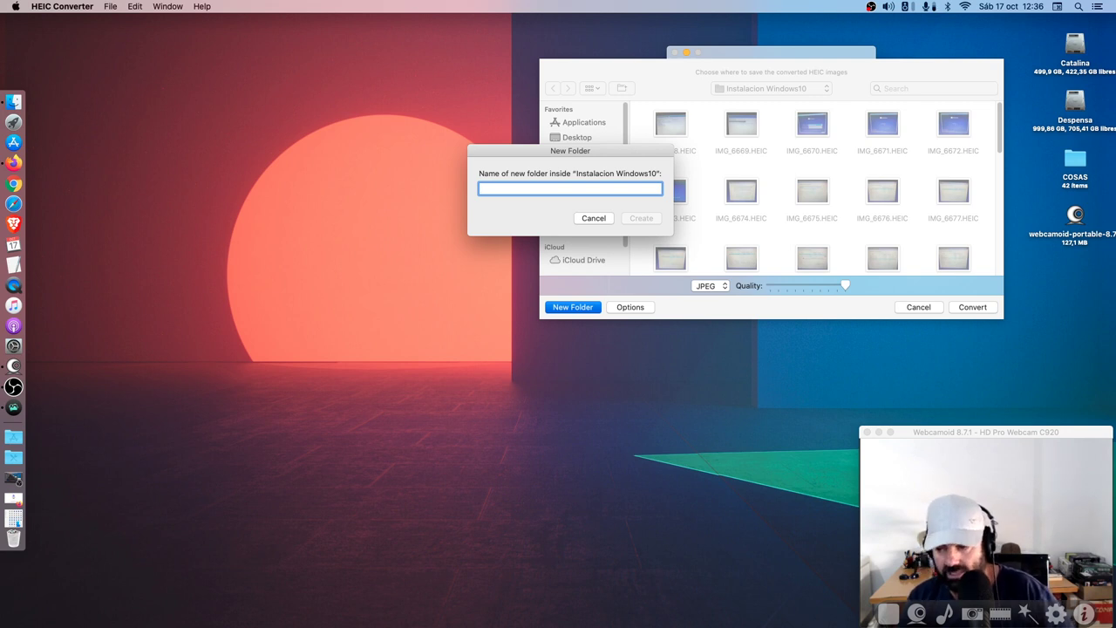
{"action": "type", "text": "Afotos"}
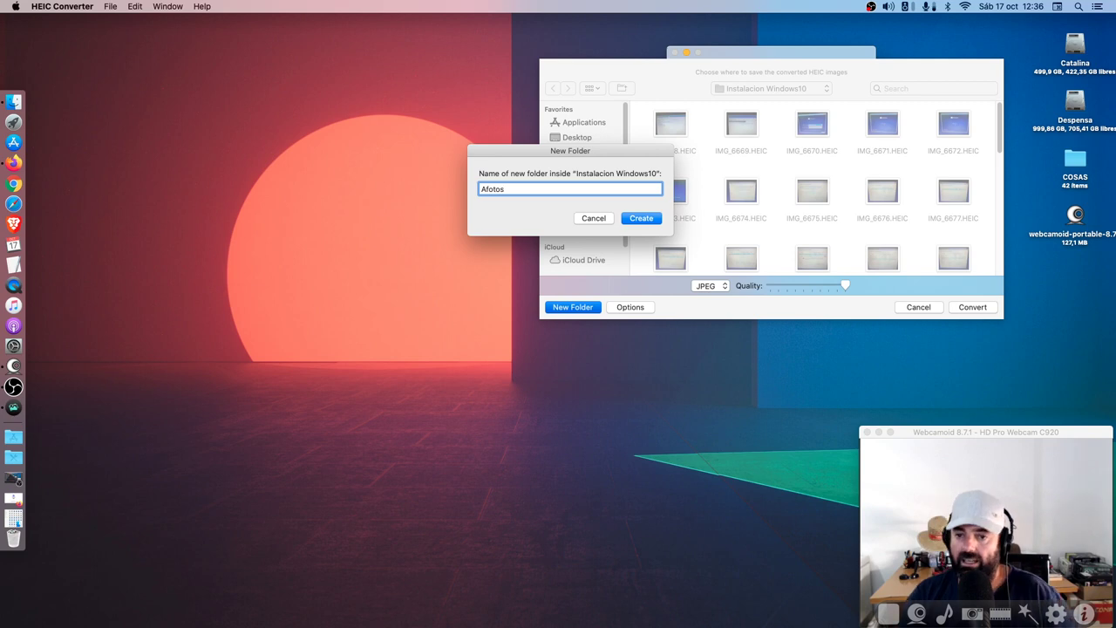
{"action": "left_click", "coordinate": [643, 221]}
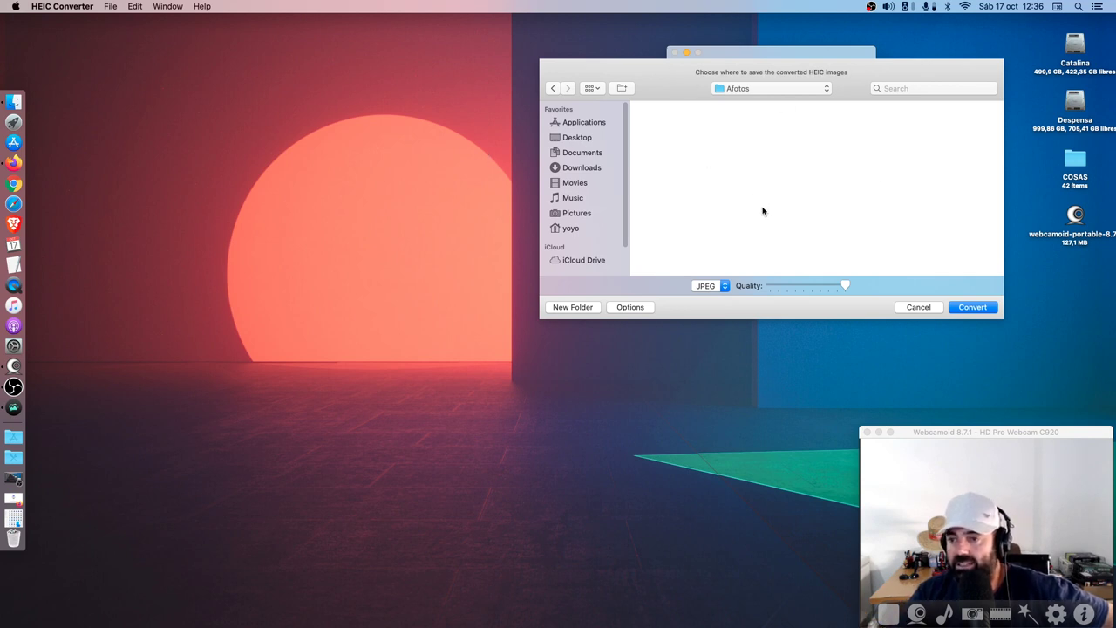
{"action": "left_click", "coordinate": [984, 309]}
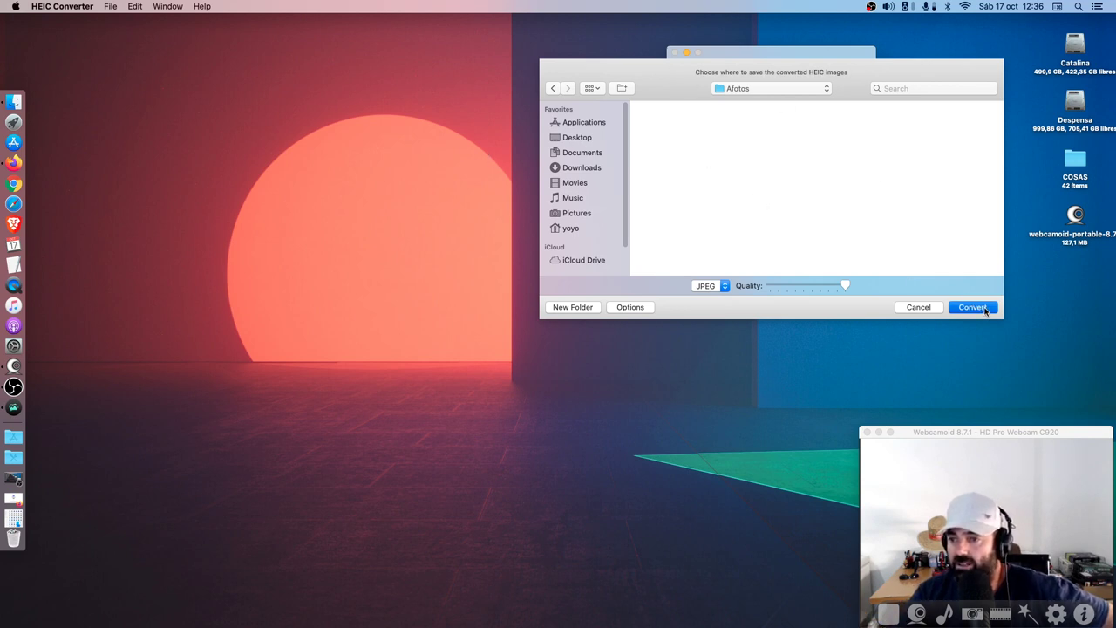
- Move the HEIC Converter window aside, open the Afotos folder inside Instalacion Windows10, and look through the converted JPG images
{"action": "left_click_drag", "start_coordinate": [770, 50], "coordinate": [410, 104]}
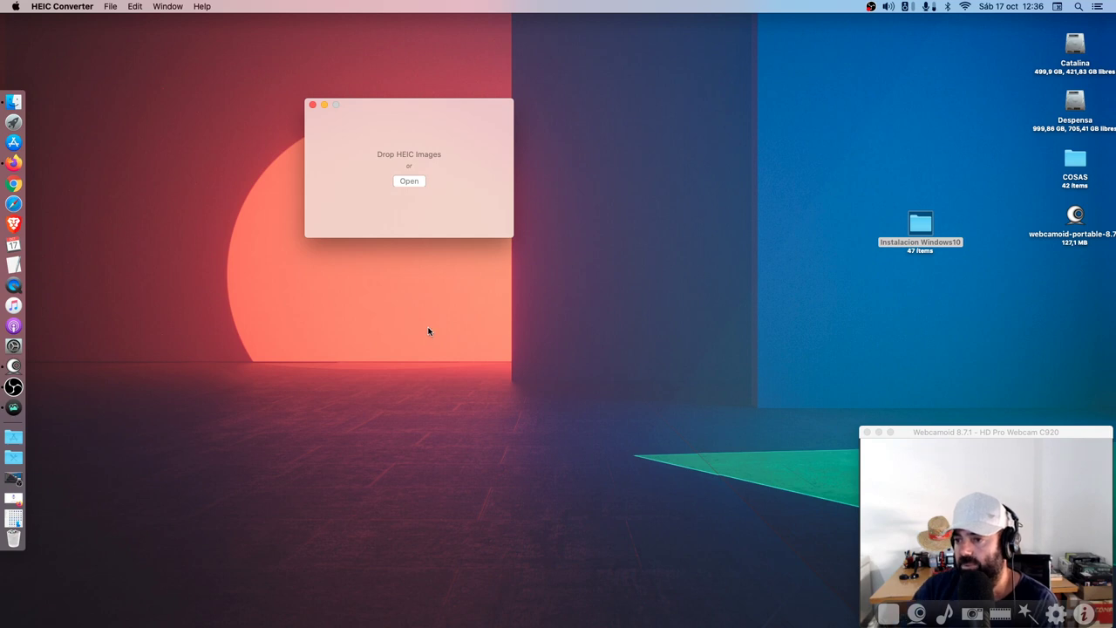
{"action": "double_click", "coordinate": [916, 229]}
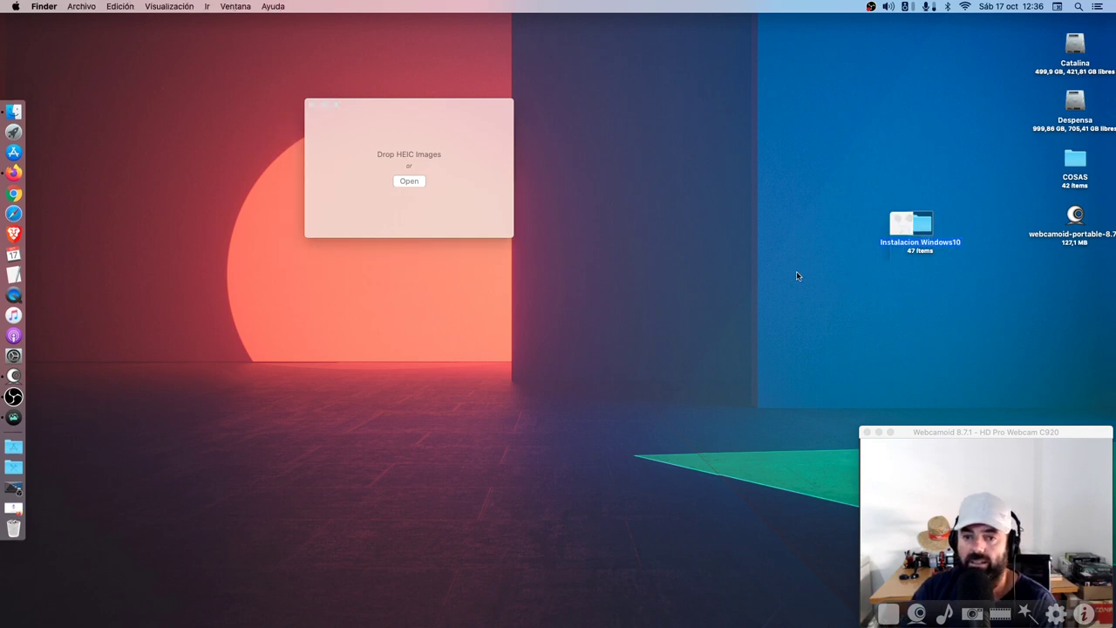
{"action": "scroll", "coordinate": [311, 242], "scroll_direction": "up", "scroll_amount": 2}
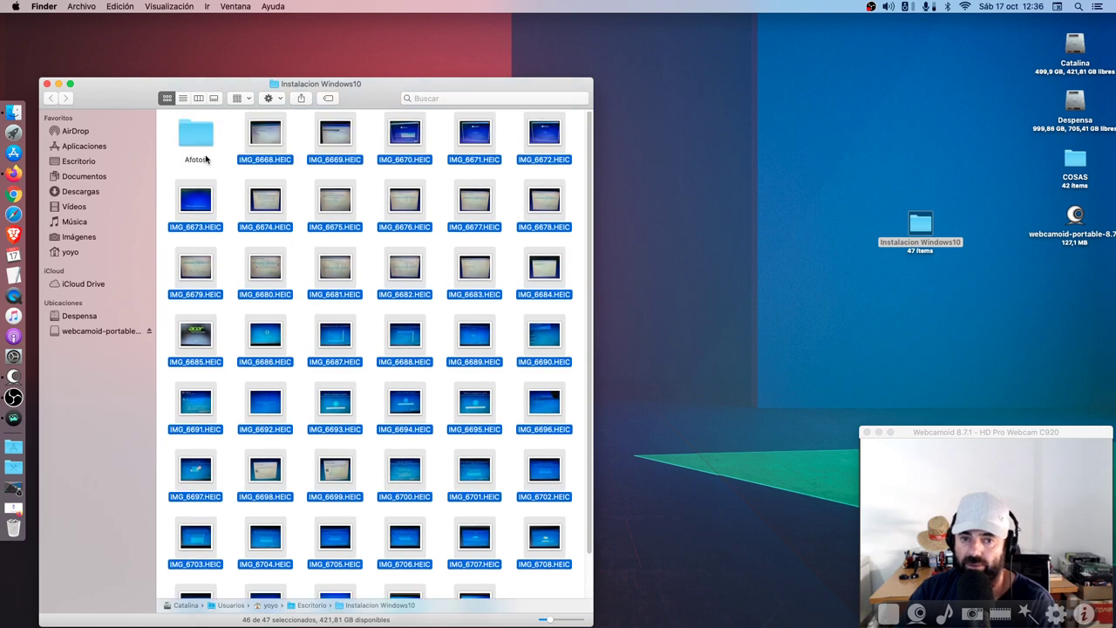
{"action": "left_click", "coordinate": [223, 154]}
{"action": "double_click", "coordinate": [197, 139]}
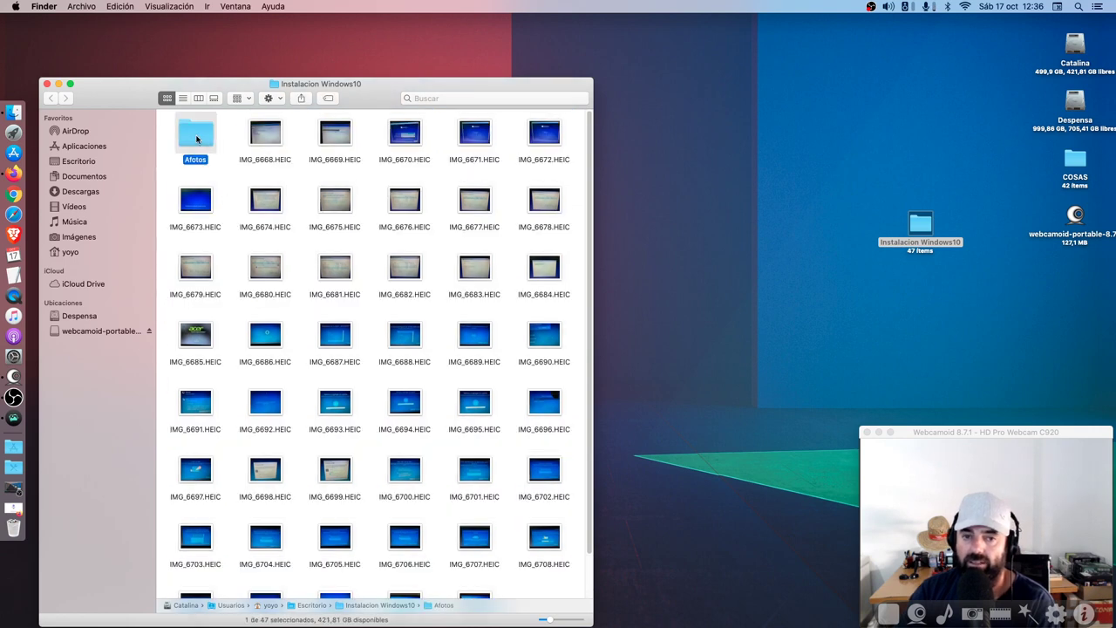
{"action": "scroll", "coordinate": [262, 276], "scroll_direction": "down", "scroll_amount": 2}
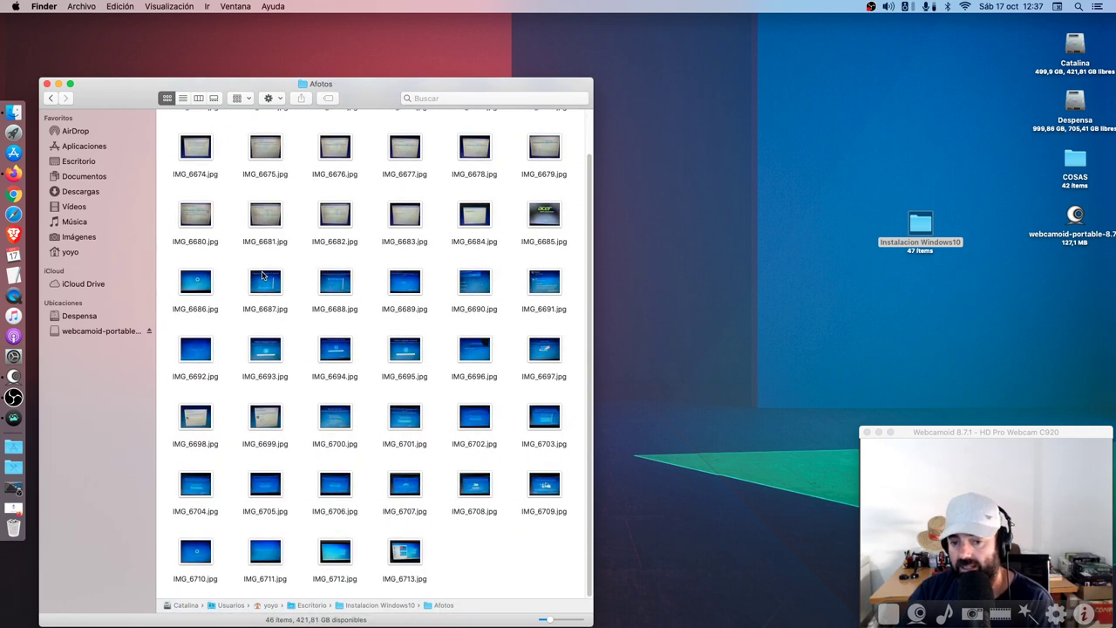
{"action": "scroll", "coordinate": [334, 454], "scroll_direction": "up", "scroll_amount": 2}
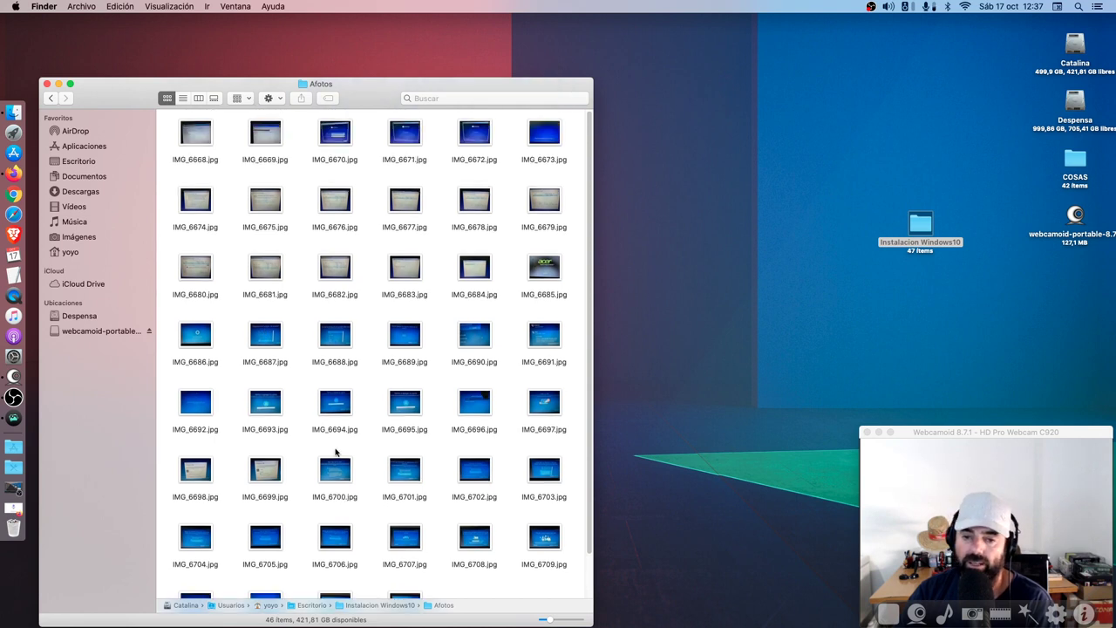
{"action": "scroll", "coordinate": [331, 278], "scroll_direction": "down", "scroll_amount": 2}
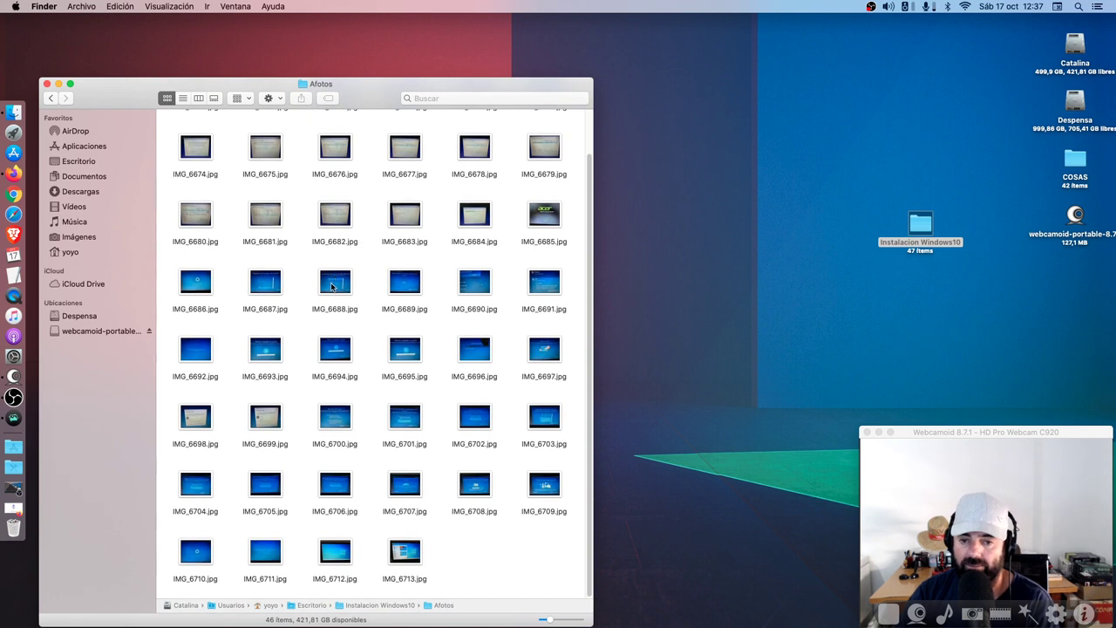
- Check the file information of IMG_6682.jpg in Afotos, including its size, and close the information window
{"action": "left_click", "coordinate": [335, 223]}
{"action": "right_click", "coordinate": [334, 223]}
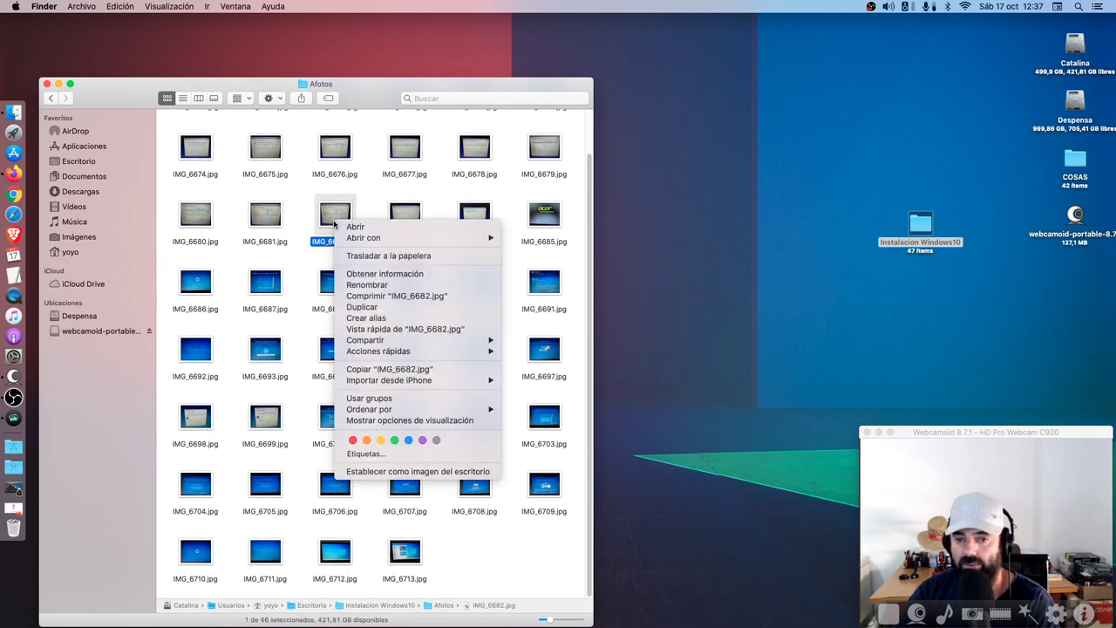
{"action": "left_click", "coordinate": [404, 276]}
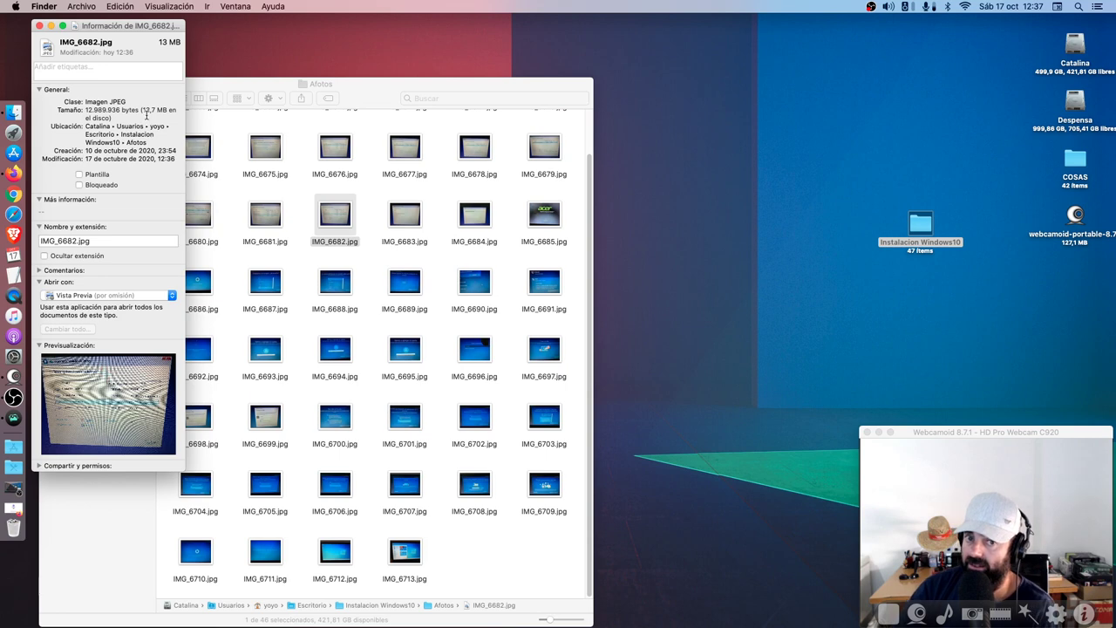
{"action": "left_click_drag", "start_coordinate": [106, 31], "coordinate": [598, 83]}
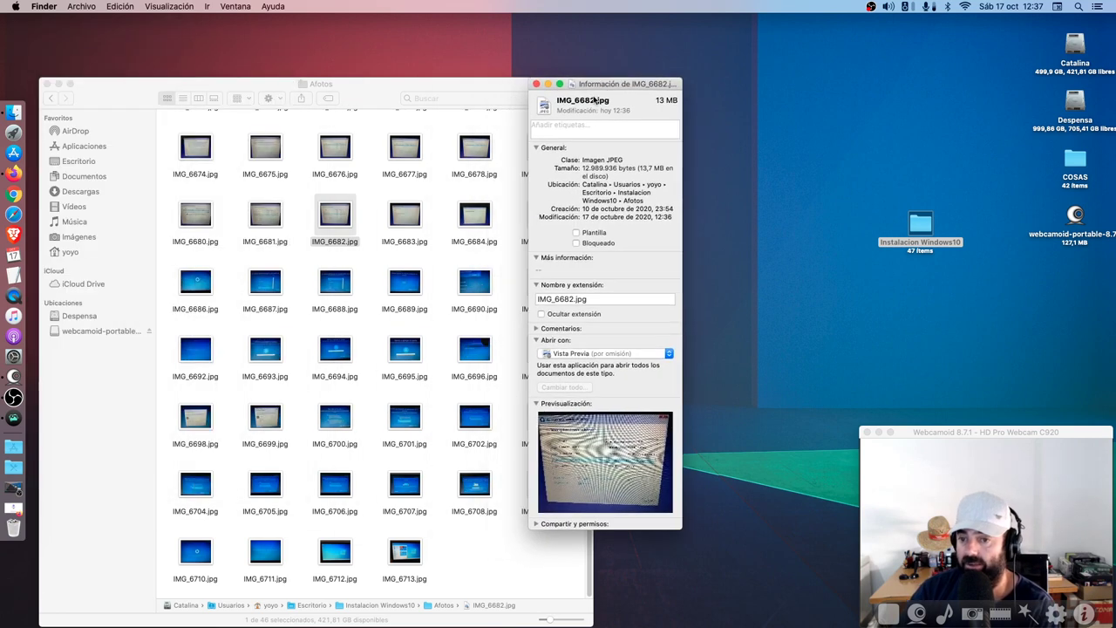
{"action": "left_click", "coordinate": [530, 82]}
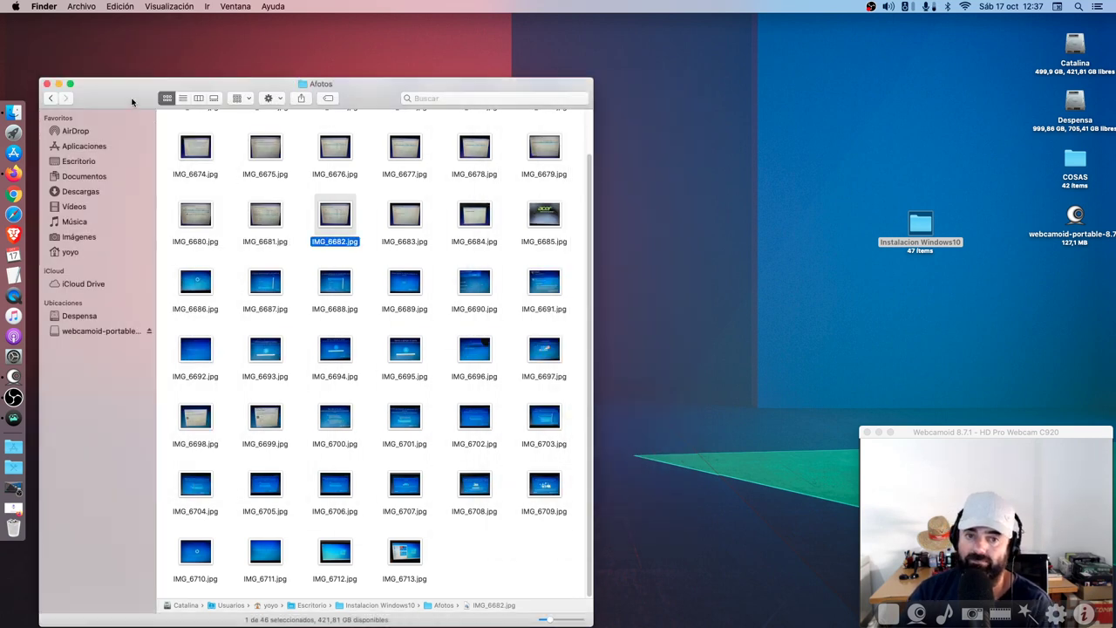
- Return to Instalacion Windows10, check the file size of IMG_6668.HEIC in its information window, and close that window
{"action": "left_click", "coordinate": [49, 98]}
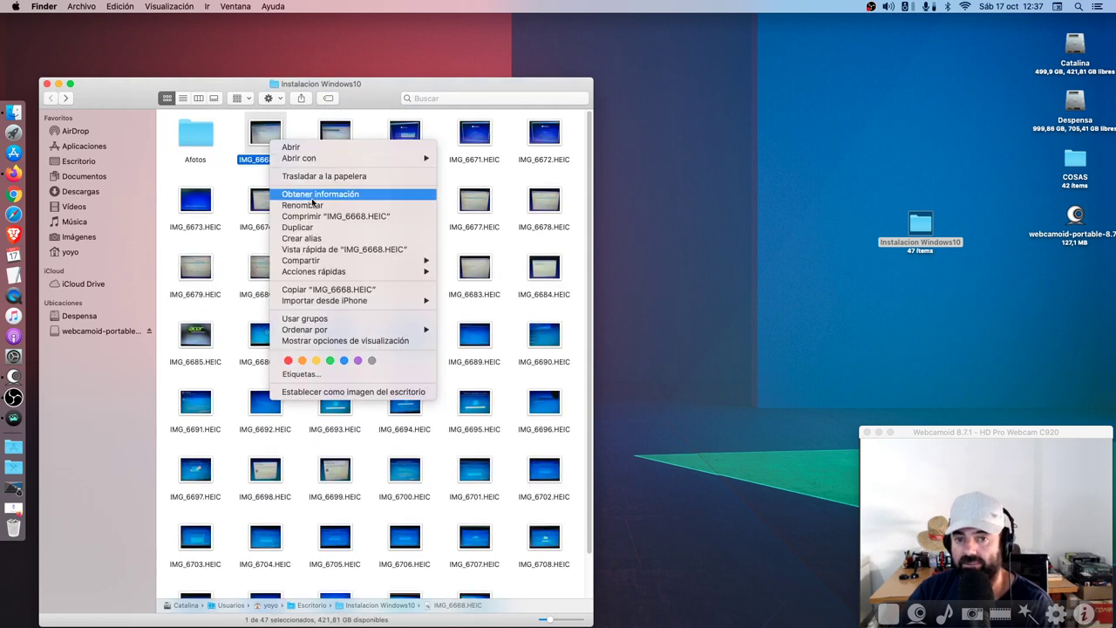
{"action": "left_click", "coordinate": [316, 195]}
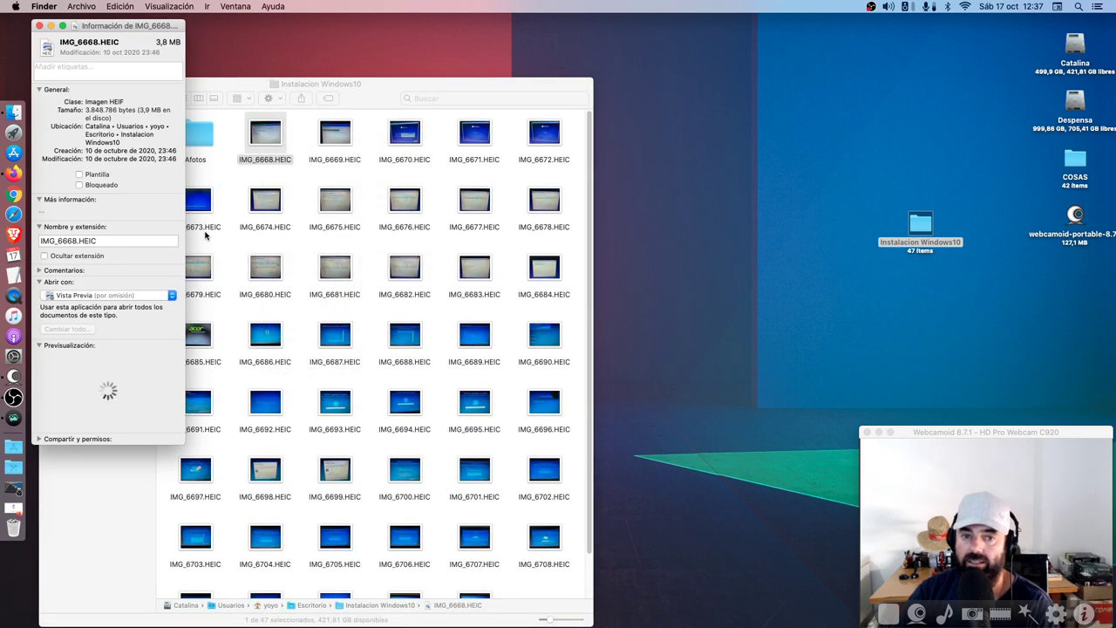
{"action": "left_click", "coordinate": [40, 26]}
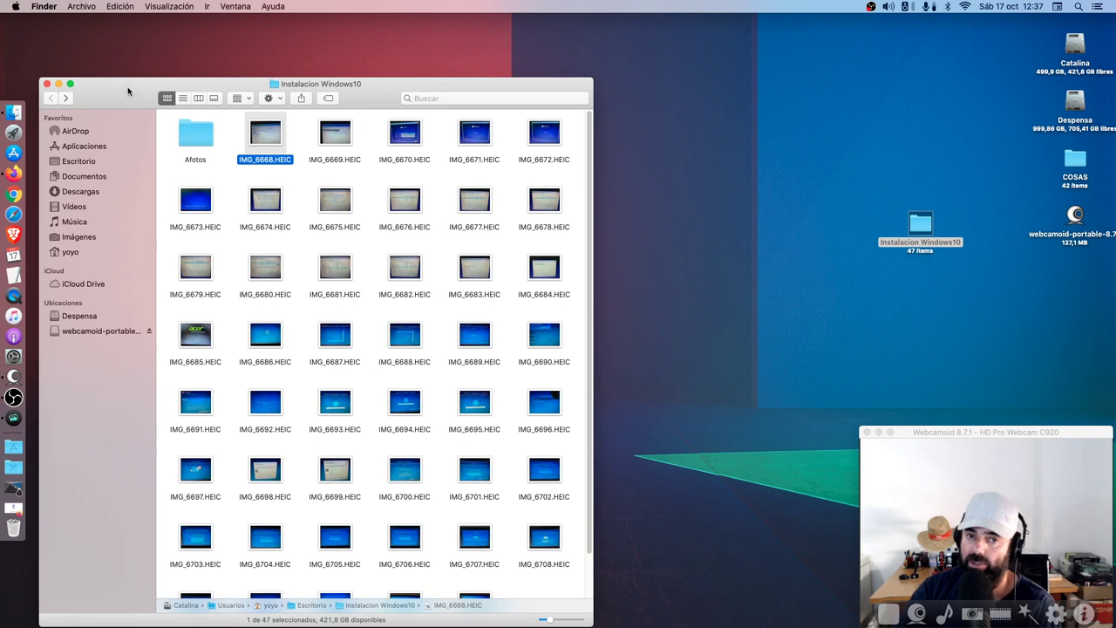
- Move the Afotos folder to the trash and close the Instalacion Windows10 and HEIC Converter windows
{"action": "left_click_drag", "start_coordinate": [129, 89], "coordinate": [199, 98]}
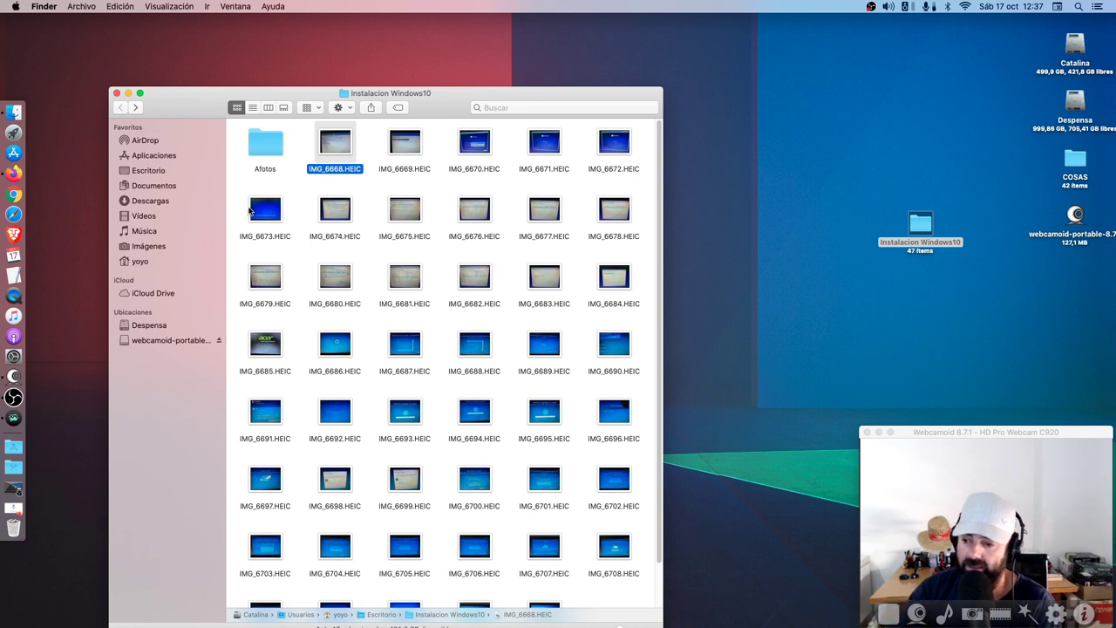
{"action": "left_click", "coordinate": [265, 141]}
{"action": "right_click", "coordinate": [264, 137]}
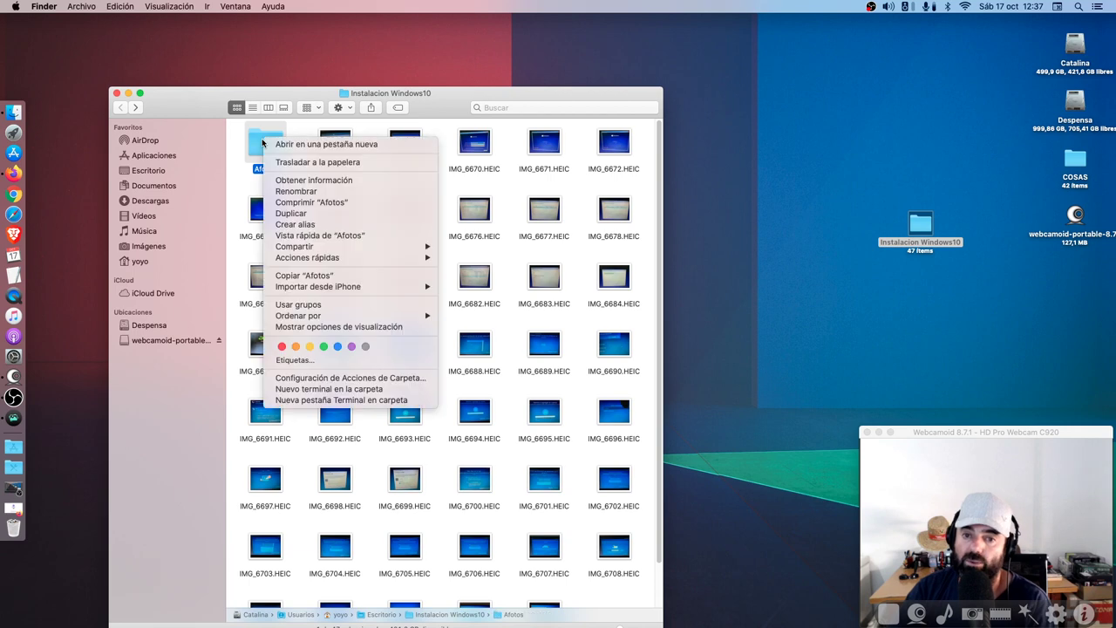
{"action": "left_click", "coordinate": [299, 163]}
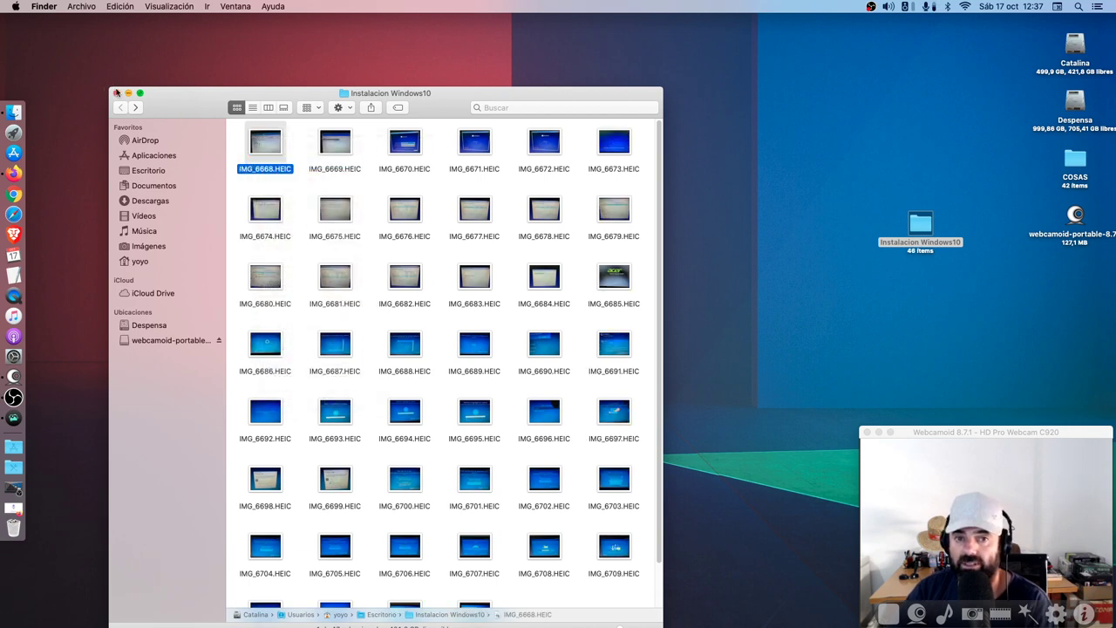
{"action": "left_click", "coordinate": [117, 93]}
{"action": "left_click", "coordinate": [312, 104]}
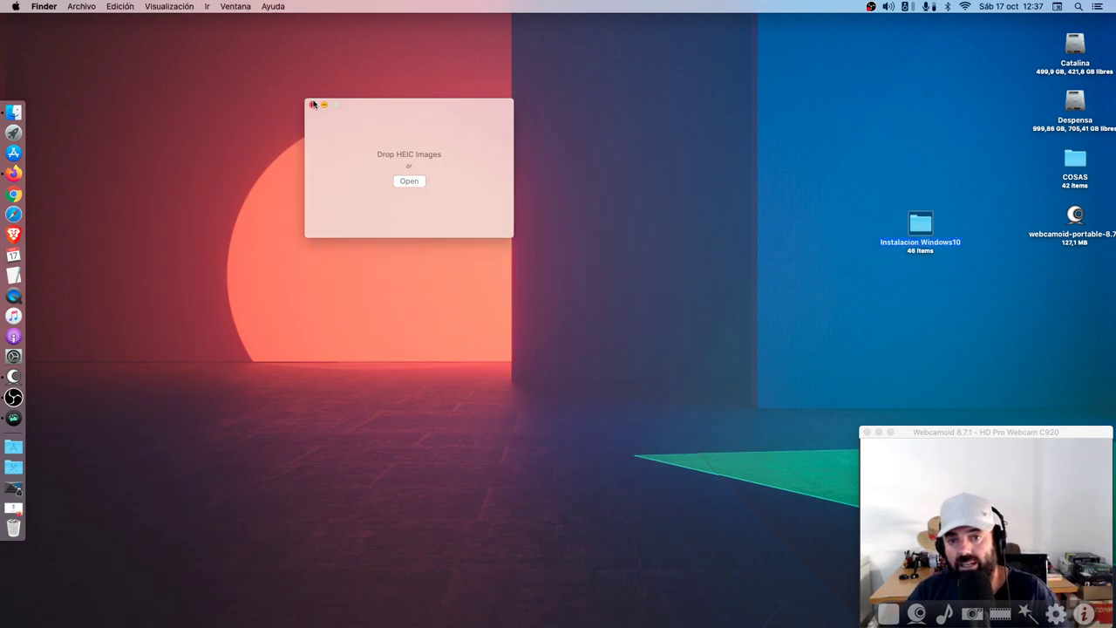
- Create a folder named Afotospng on the desktop and move it nearer to the Instalacion Windows10 folder
{"action": "right_click", "coordinate": [329, 103]}
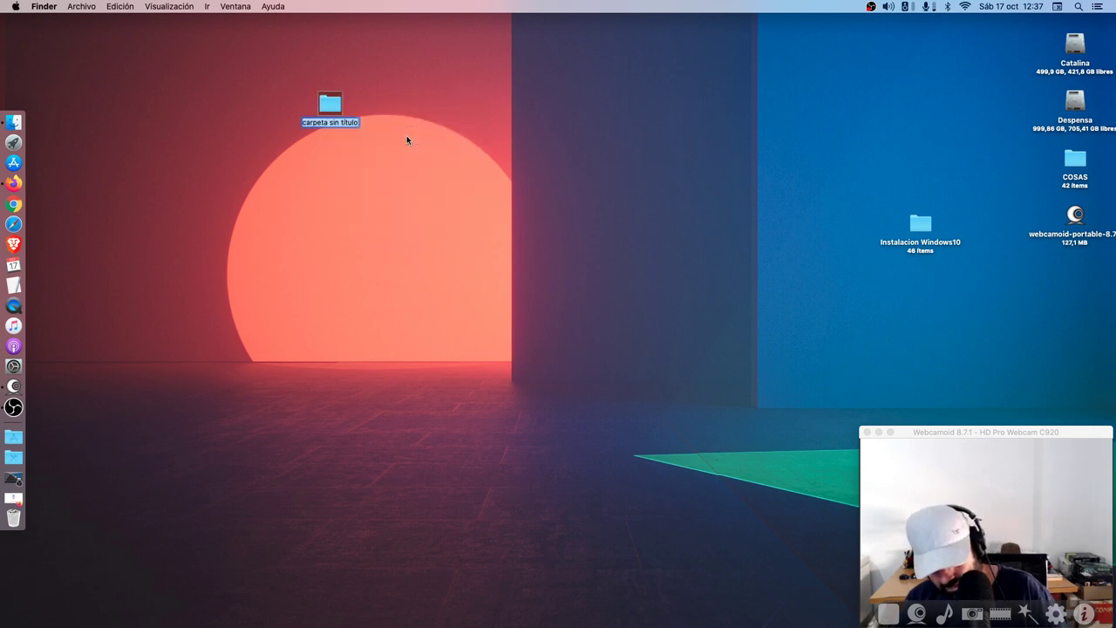
{"action": "type", "text": "Afo"}
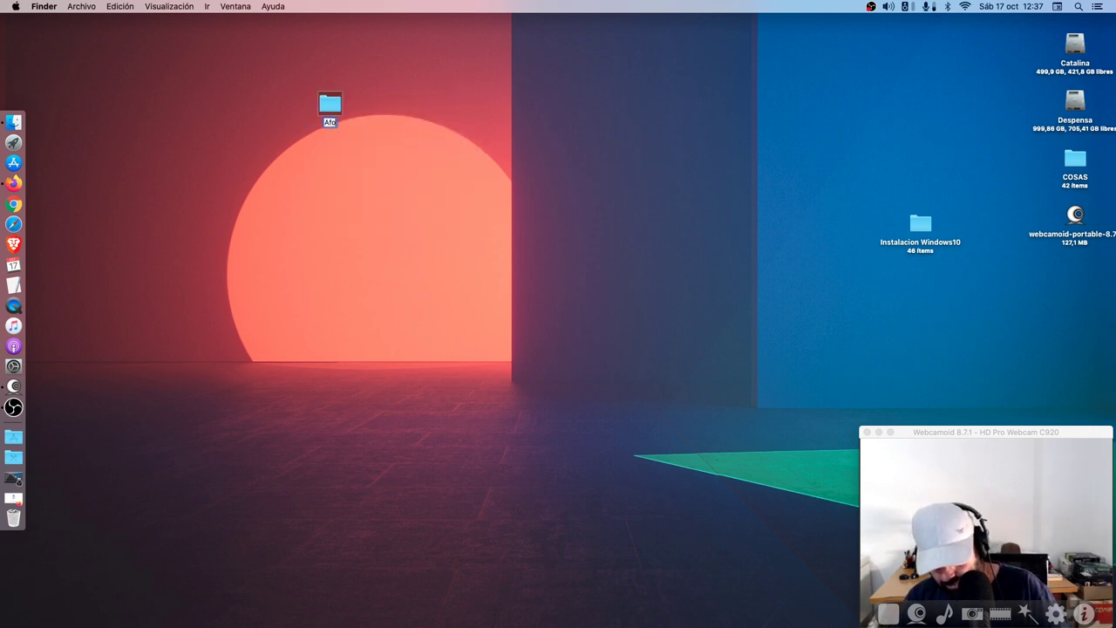
{"action": "type", "text": "tosprg"}
{"action": "key", "text": "Return"}
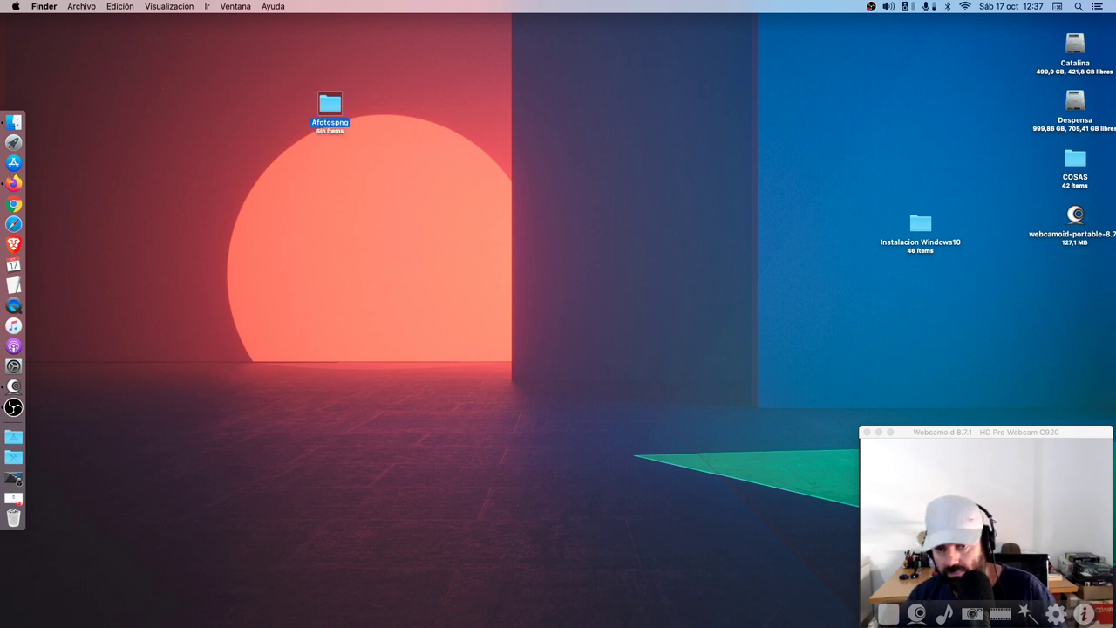
{"action": "left_click_drag", "start_coordinate": [343, 134], "coordinate": [669, 123]}
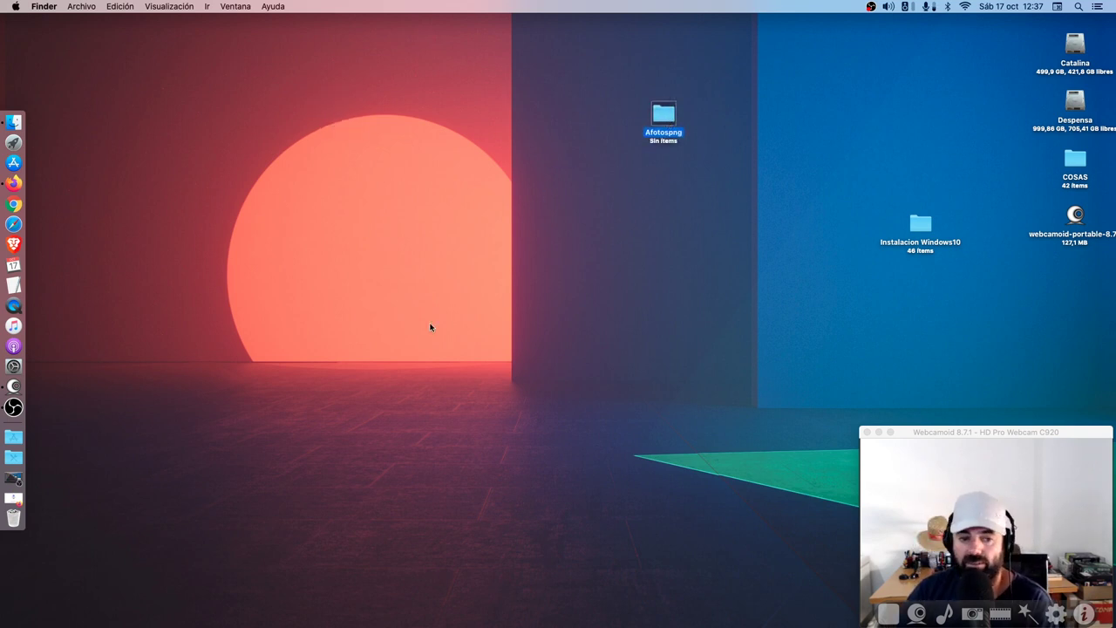
- Launch HEIC Converter again, move its window to a corner of the desktop, and open the Instalacion Windows10 folder
{"action": "left_click", "coordinate": [13, 436]}
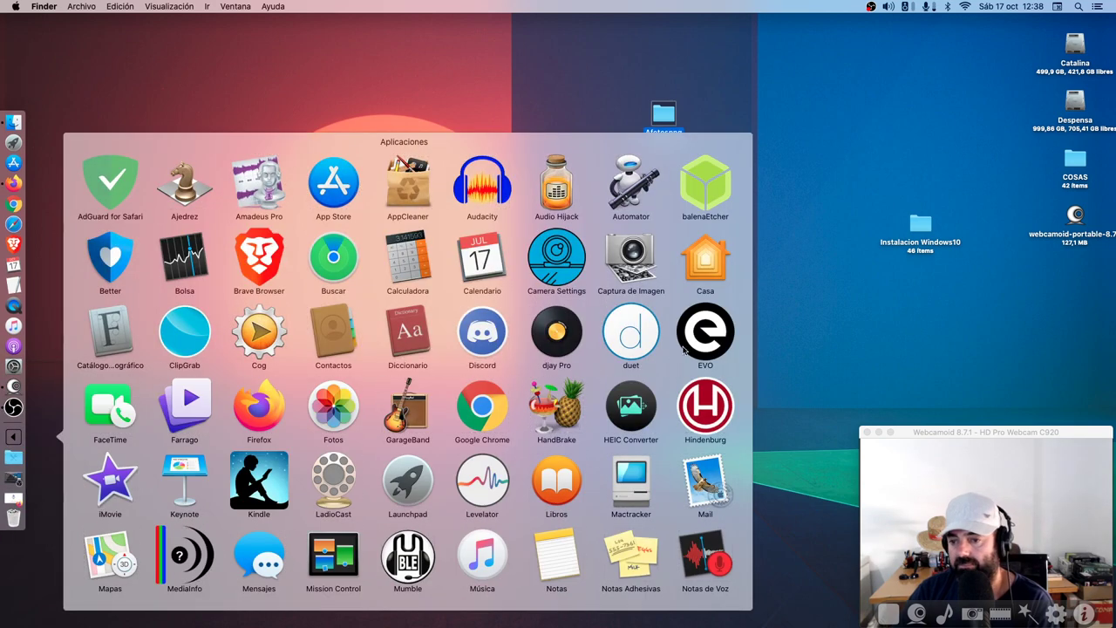
{"action": "left_click", "coordinate": [638, 401]}
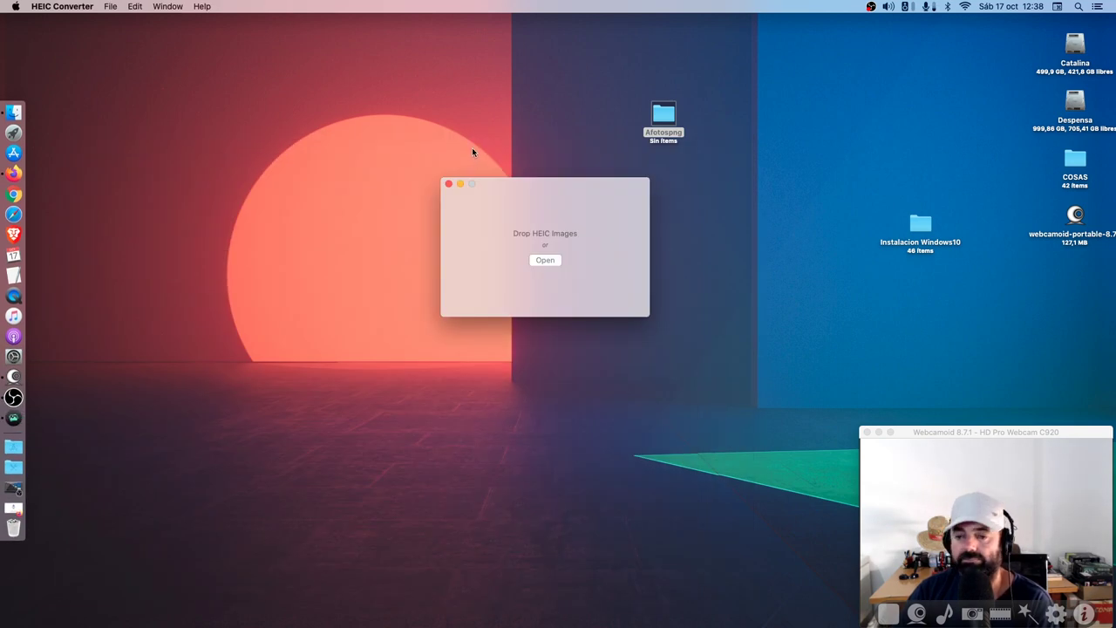
{"action": "left_click_drag", "start_coordinate": [530, 195], "coordinate": [153, 54]}
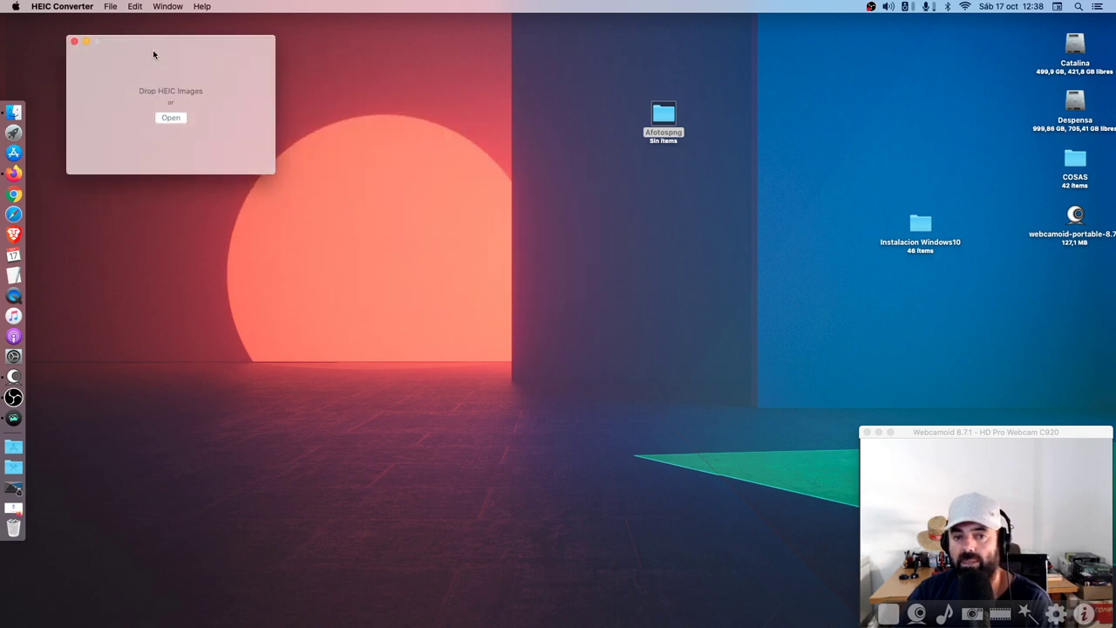
{"action": "double_click", "coordinate": [921, 227]}
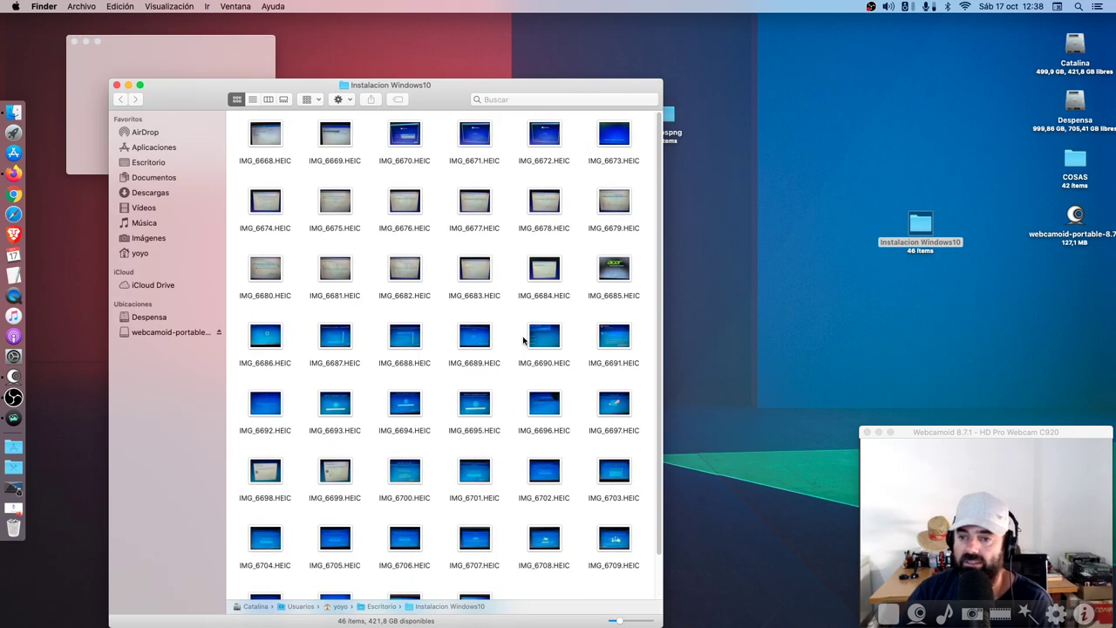
- Select all HEIC photos in the Instalacion Windows10 folder and load them into HEIC Converter
{"action": "left_click_drag", "start_coordinate": [172, 89], "coordinate": [415, 55]}
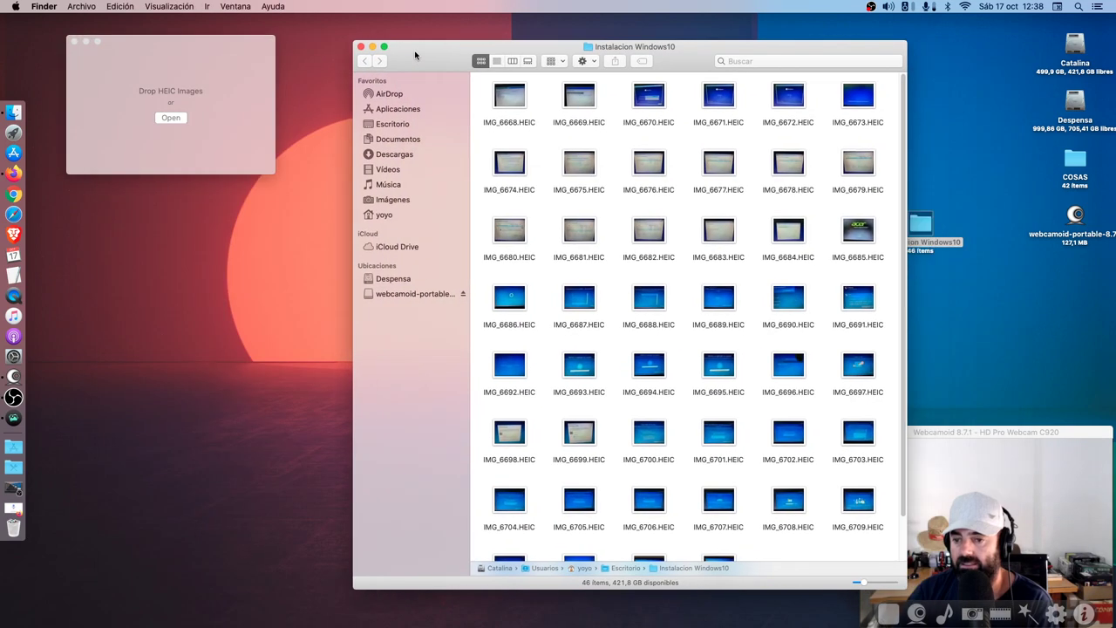
{"action": "scroll", "coordinate": [742, 375], "scroll_direction": "down", "scroll_amount": 2}
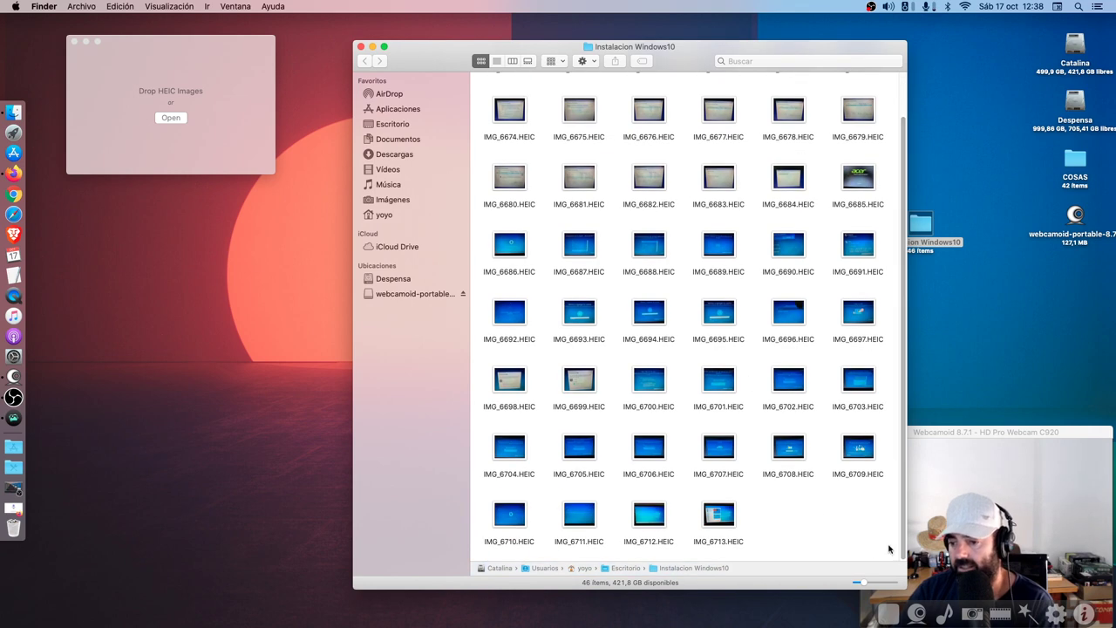
{"action": "left_click_drag", "start_coordinate": [890, 551], "coordinate": [526, 317]}
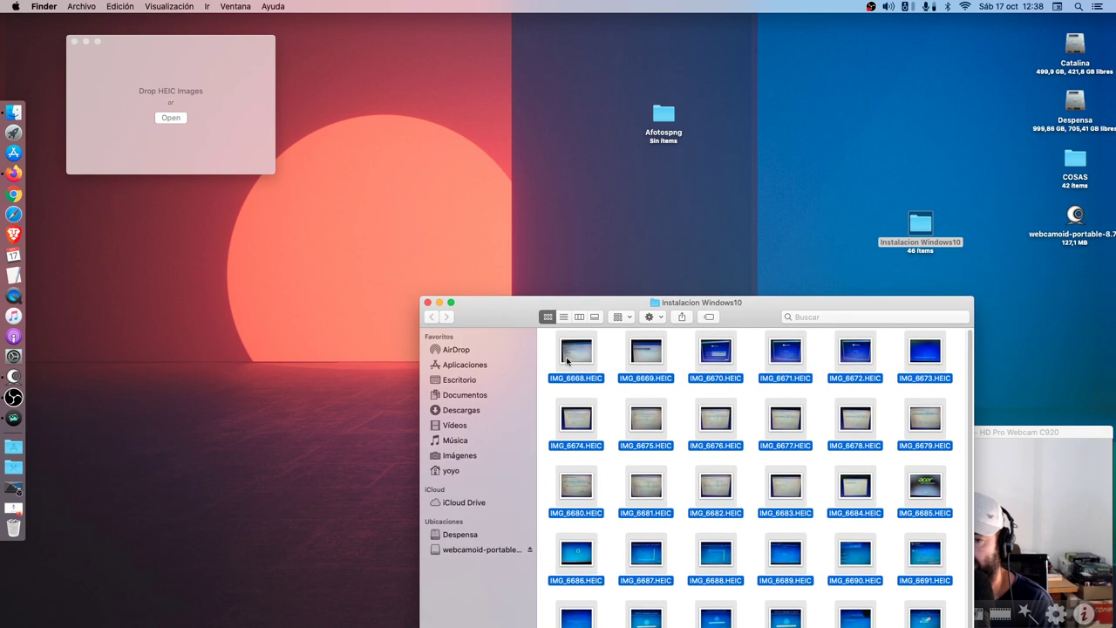
{"action": "left_click_drag", "start_coordinate": [571, 362], "coordinate": [186, 137]}
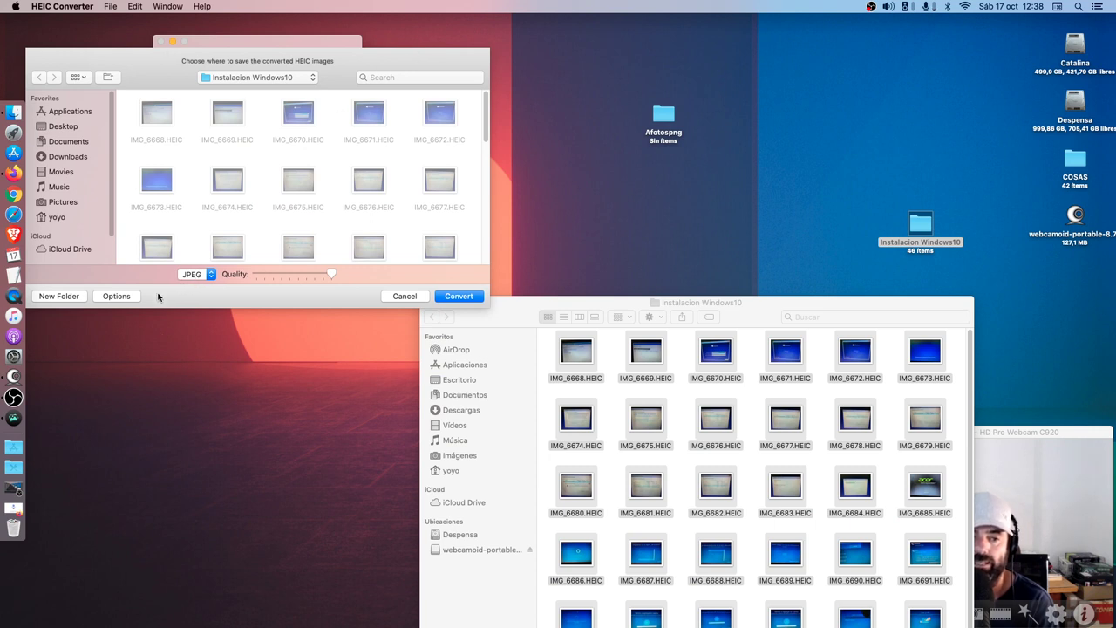
- Convert the photos to PNG into the desktop's Afotospng folder and minimize the Instalacion Windows10 window
{"action": "left_click", "coordinate": [232, 77]}
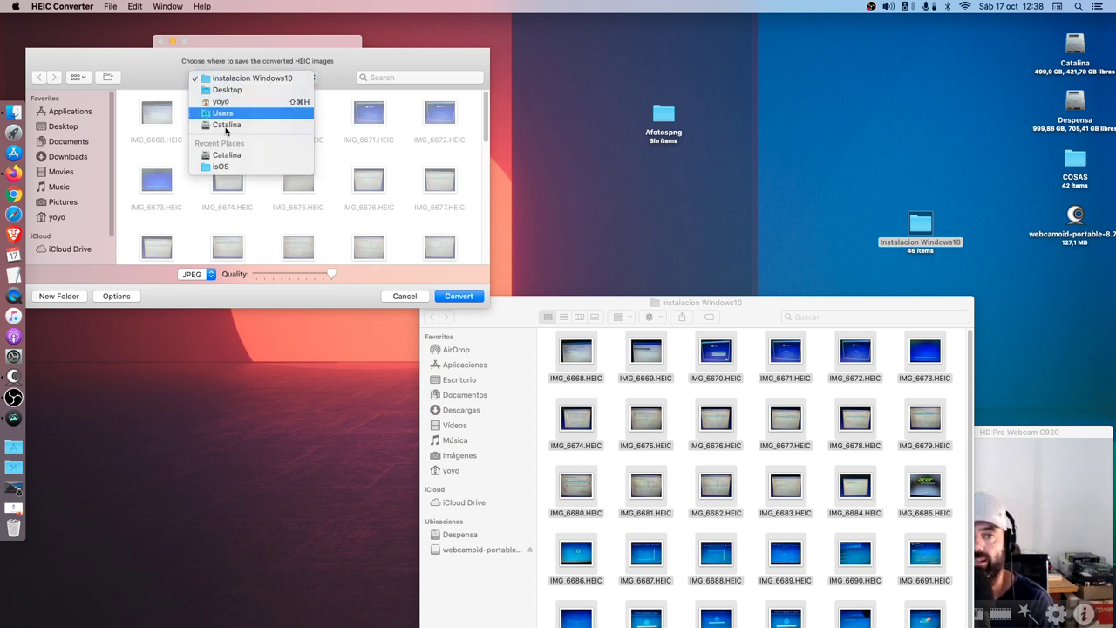
{"action": "left_click", "coordinate": [238, 78]}
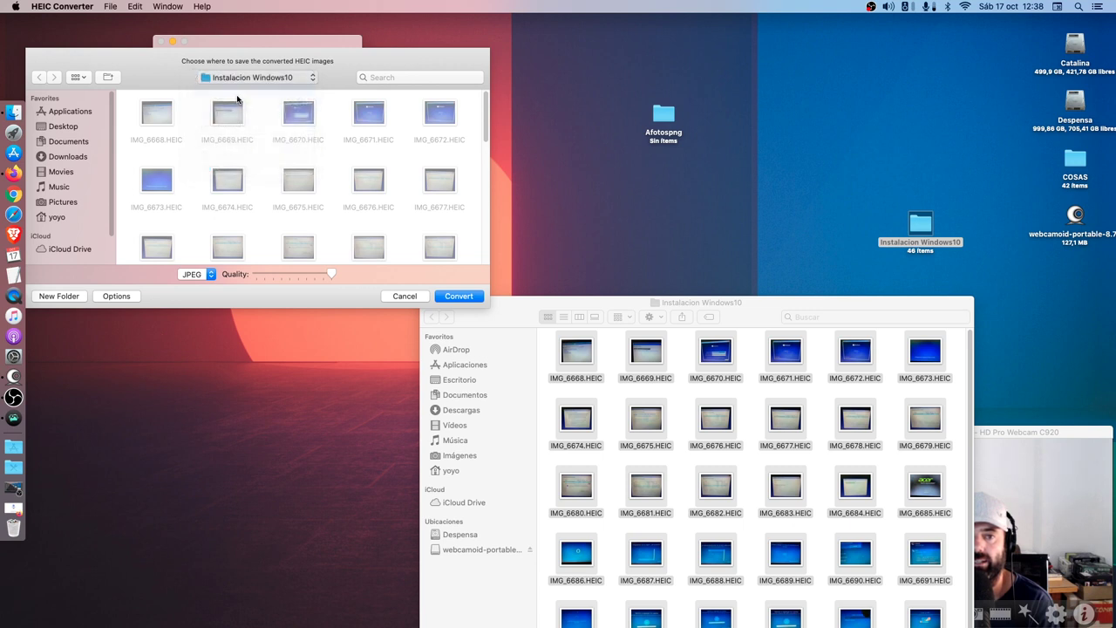
{"action": "left_click", "coordinate": [139, 125]}
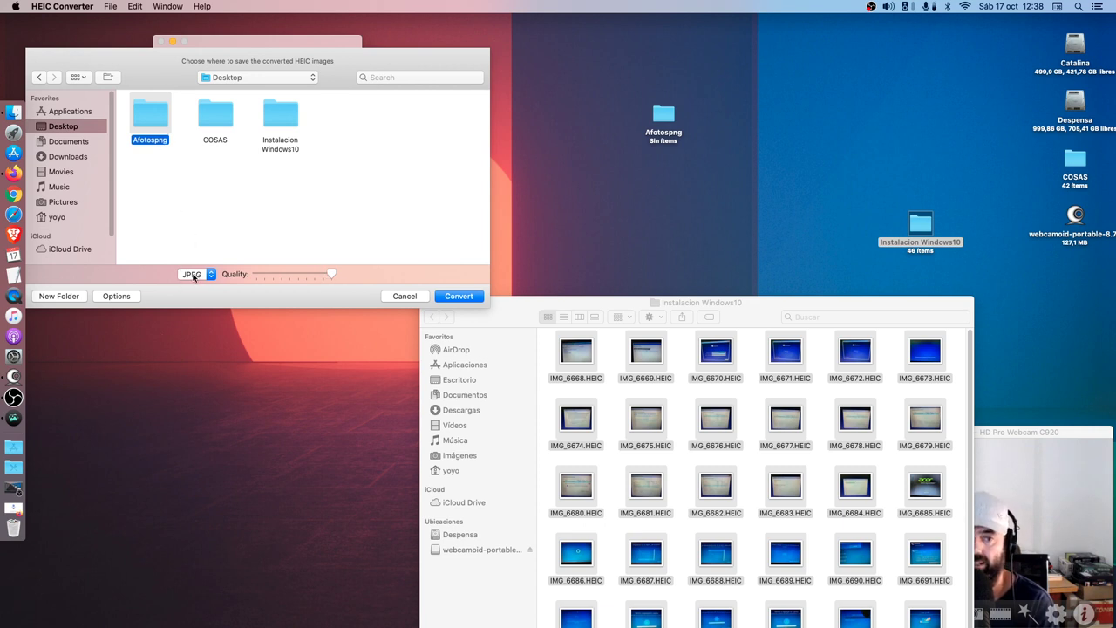
{"action": "left_click", "coordinate": [194, 275]}
{"action": "left_click", "coordinate": [191, 288]}
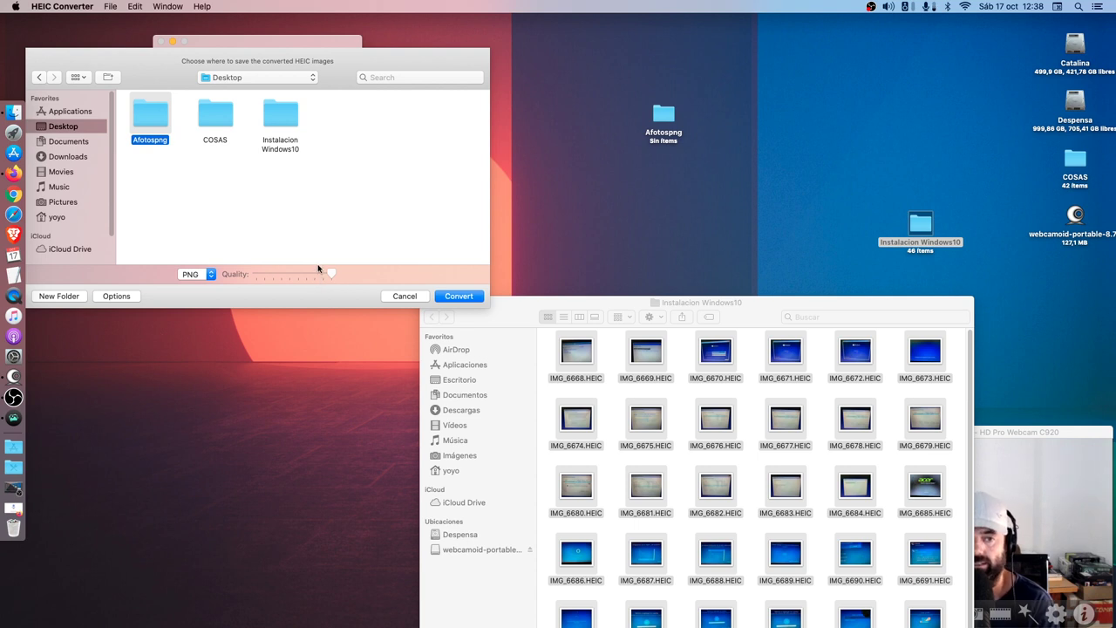
{"action": "left_click", "coordinate": [457, 298]}
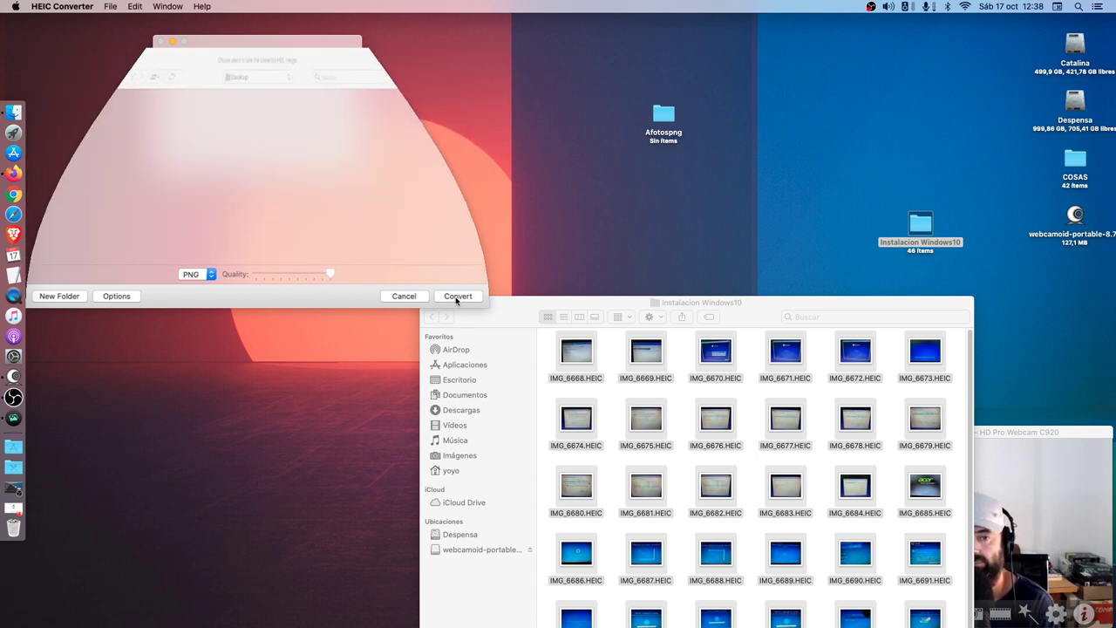
{"action": "left_click_drag", "start_coordinate": [198, 46], "coordinate": [400, 69]}
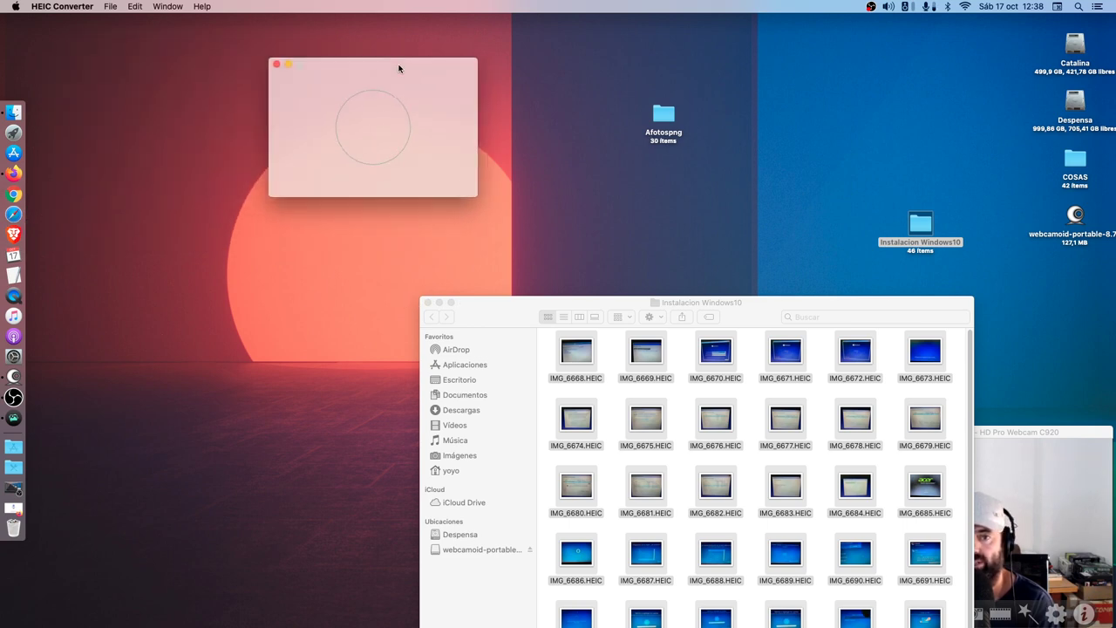
{"action": "left_click", "coordinate": [438, 302]}
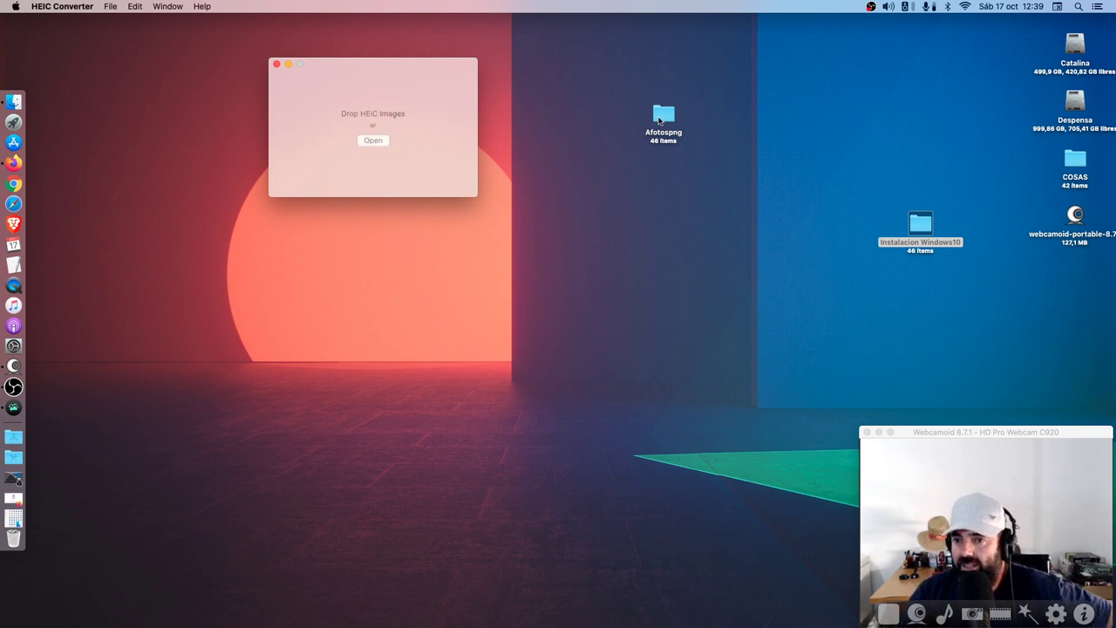
- Open the Afotospng folder, then move and enlarge its window to show all the converted PNG files
{"action": "double_click", "coordinate": [663, 118]}
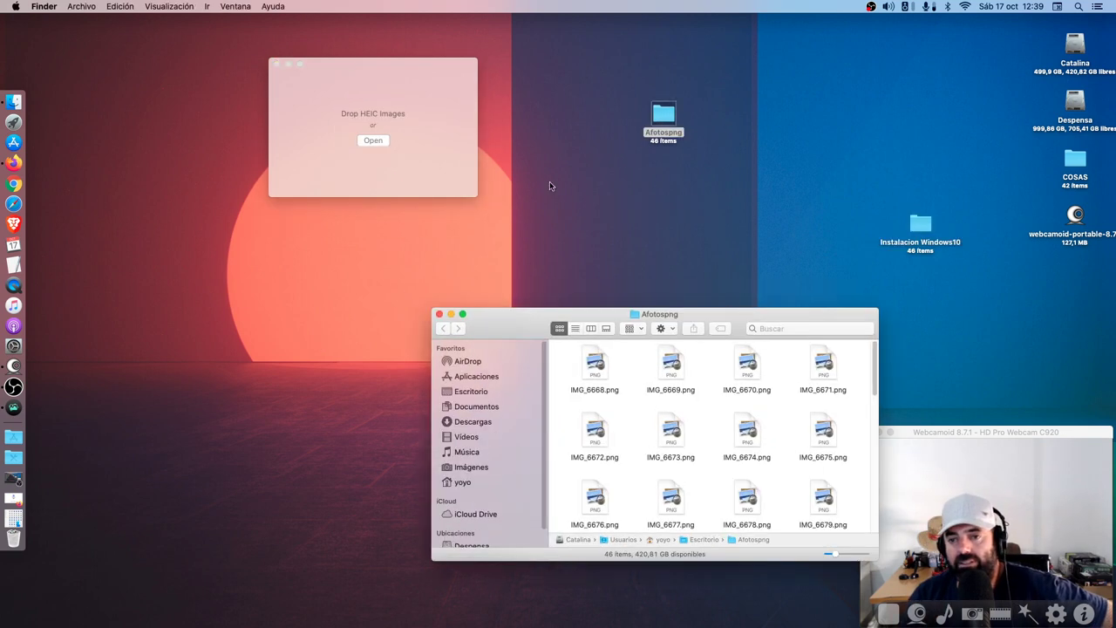
{"action": "left_click_drag", "start_coordinate": [523, 315], "coordinate": [256, 43]}
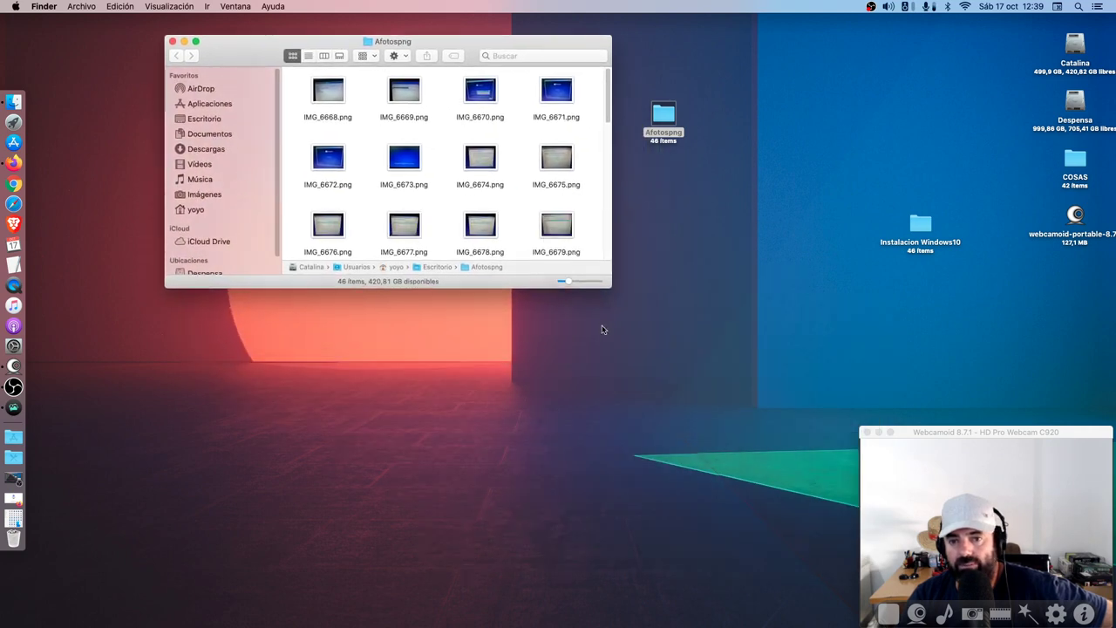
{"action": "left_click_drag", "start_coordinate": [606, 288], "coordinate": [892, 498]}
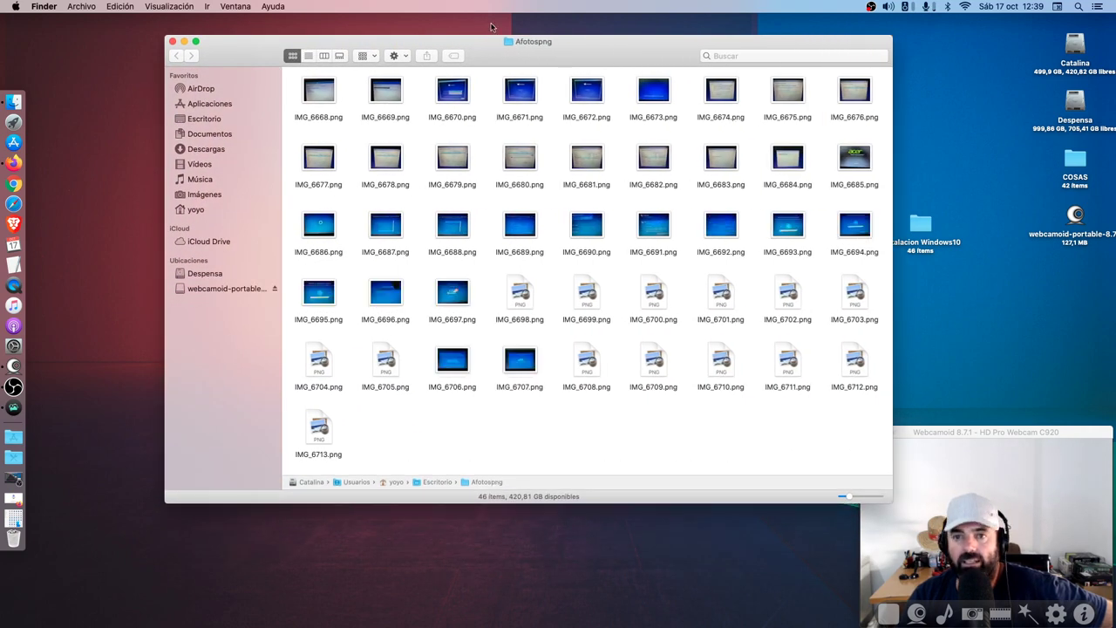
{"action": "left_click_drag", "start_coordinate": [526, 59], "coordinate": [412, 47]}
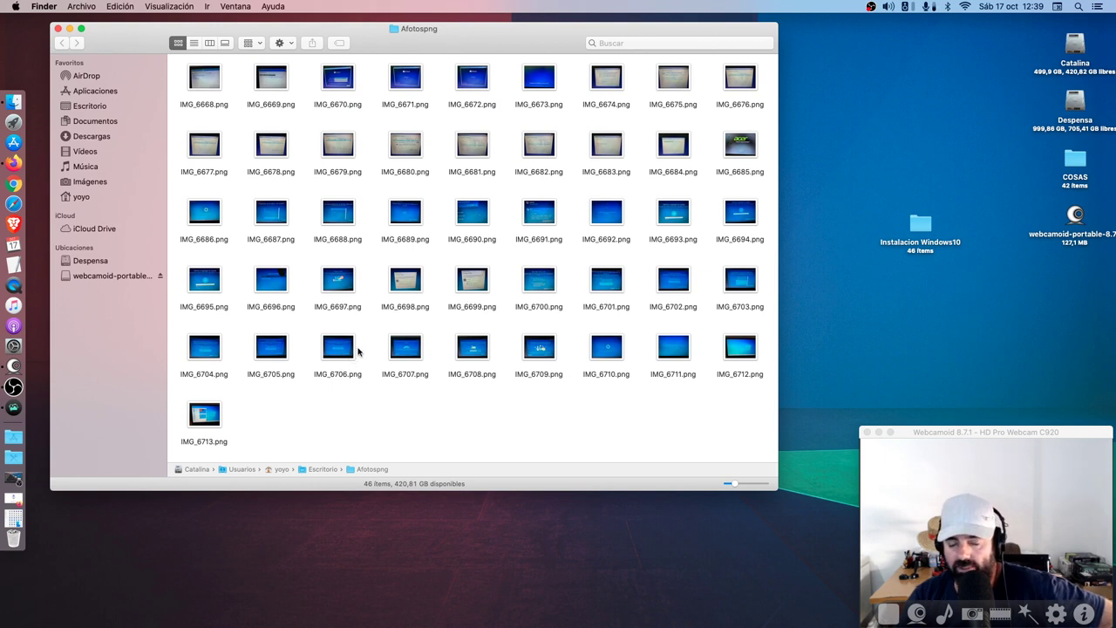
- Check the file size of IMG_6713.png in its information window and close that window
{"action": "left_click", "coordinate": [406, 348]}
{"action": "left_click", "coordinate": [210, 415]}
{"action": "right_click", "coordinate": [212, 416]}
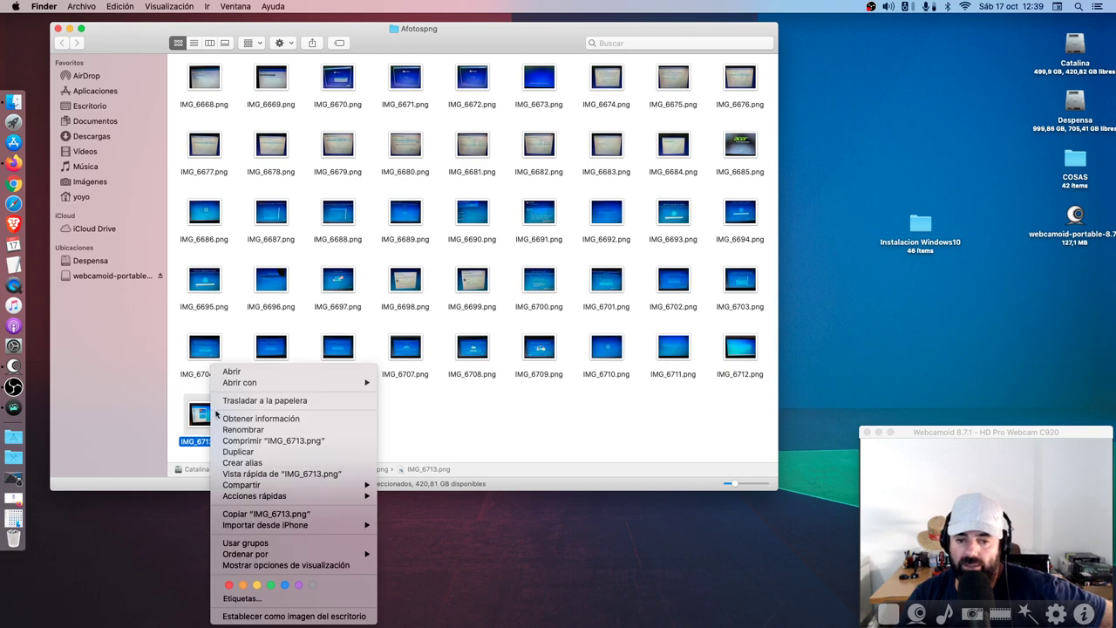
{"action": "left_click", "coordinate": [244, 418]}
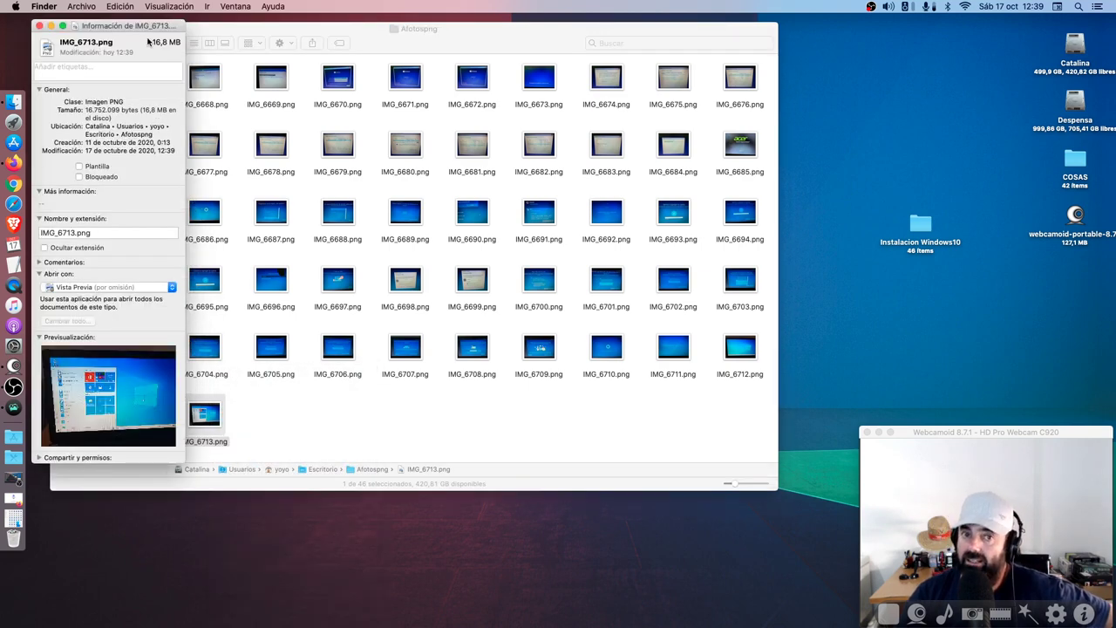
{"action": "left_click_drag", "start_coordinate": [129, 26], "coordinate": [440, 107]}
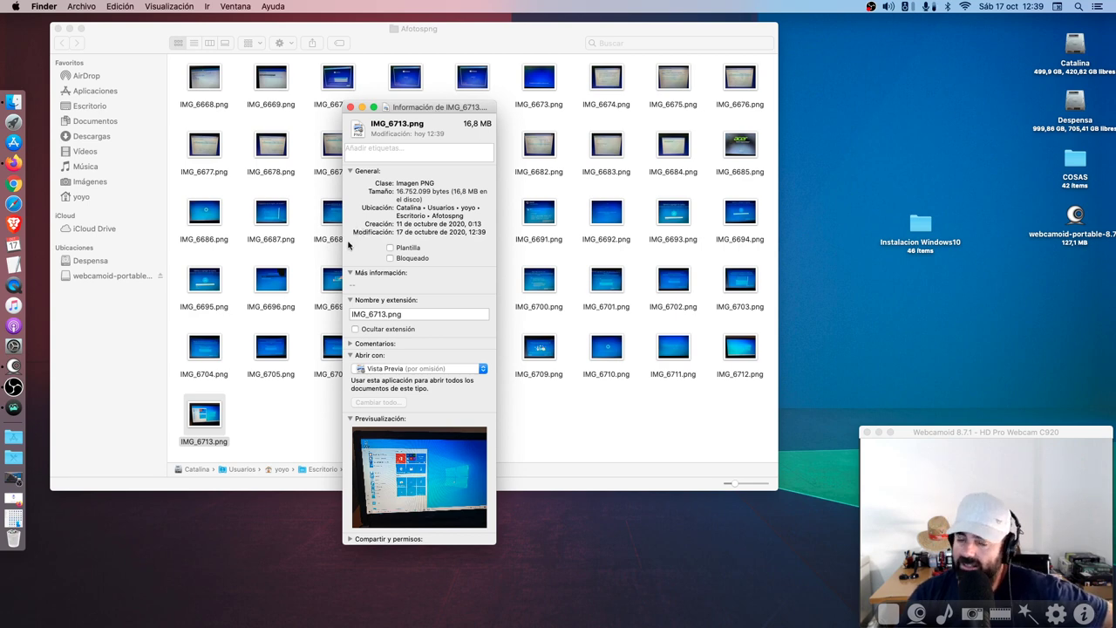
{"action": "left_click", "coordinate": [350, 107]}
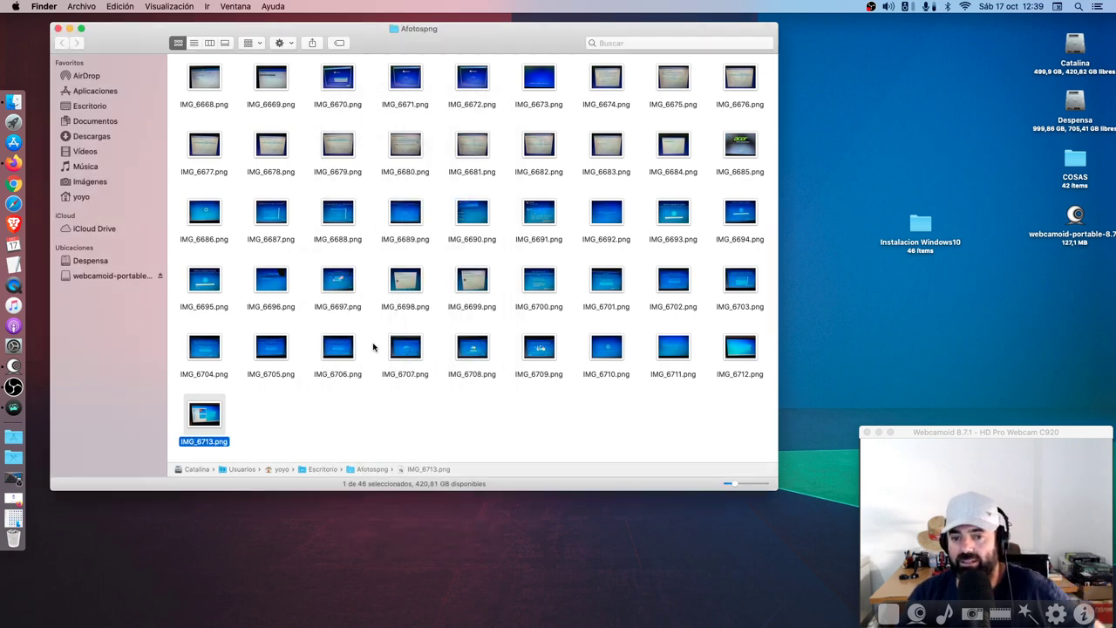
- Preview IMG_6707.png and IMG_6713.png with Quick Look, closing each preview
{"action": "left_click", "coordinate": [417, 357]}
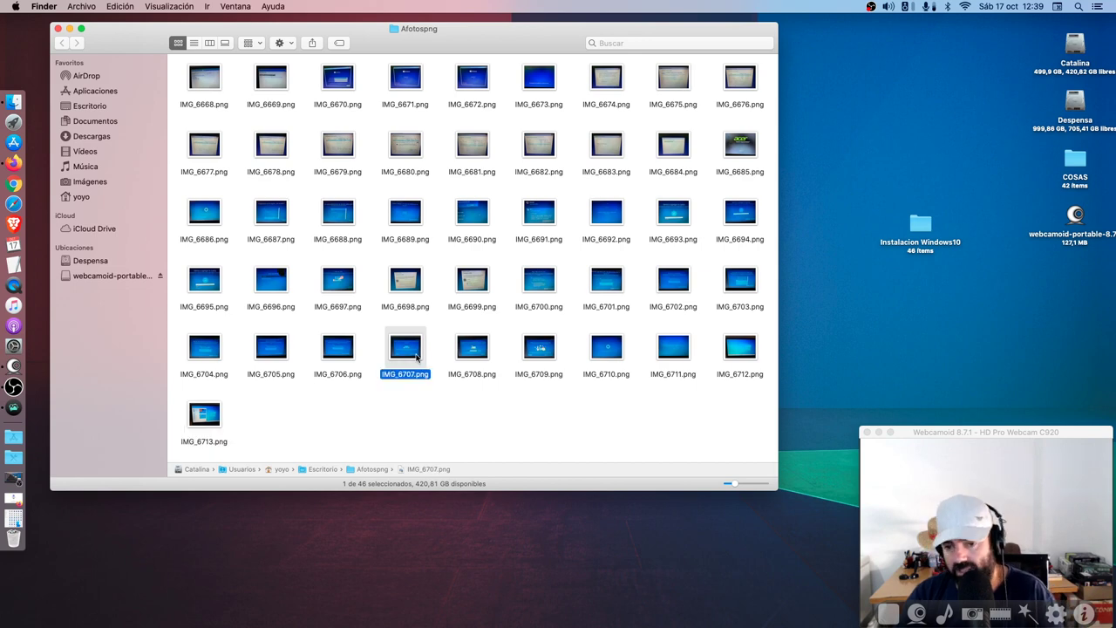
{"action": "key", "text": "space"}
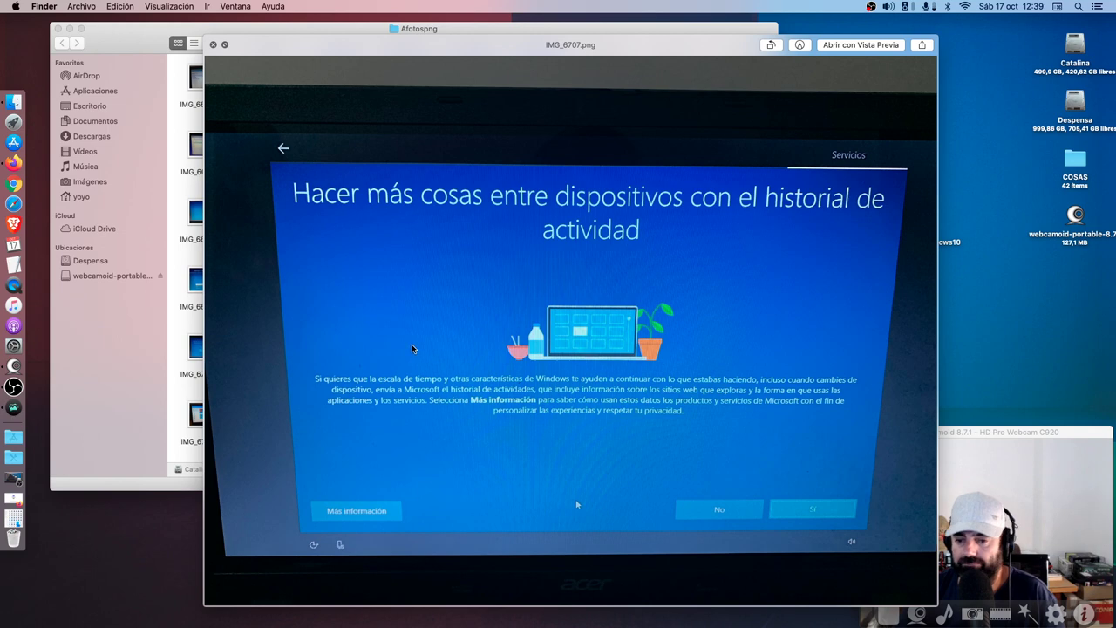
{"action": "key", "text": "space"}
{"action": "left_click", "coordinate": [214, 420]}
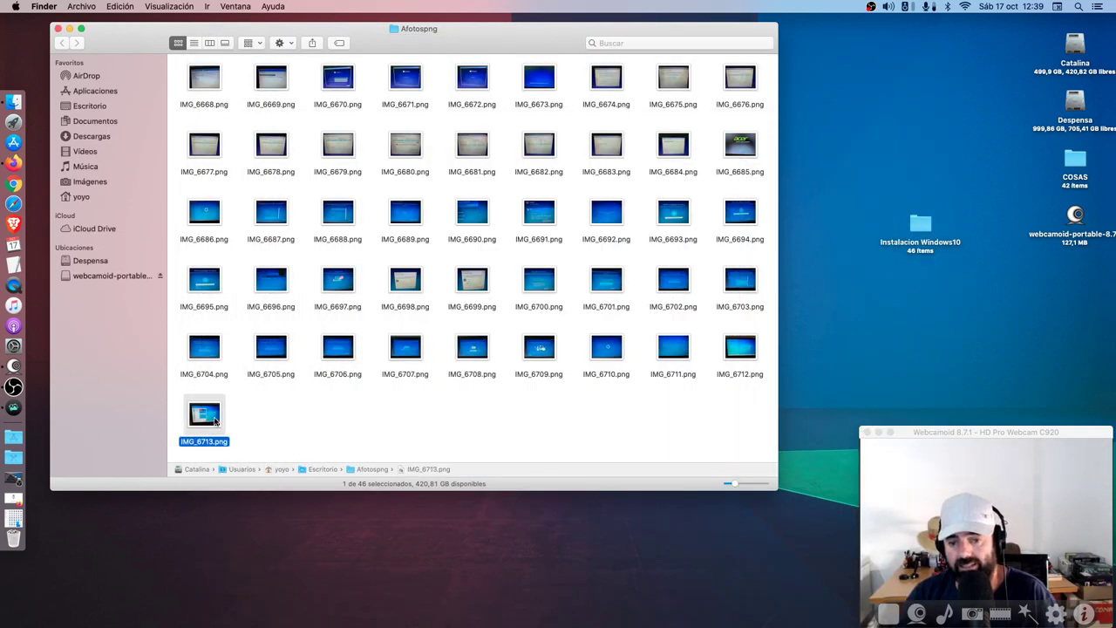
{"action": "key", "text": "space"}
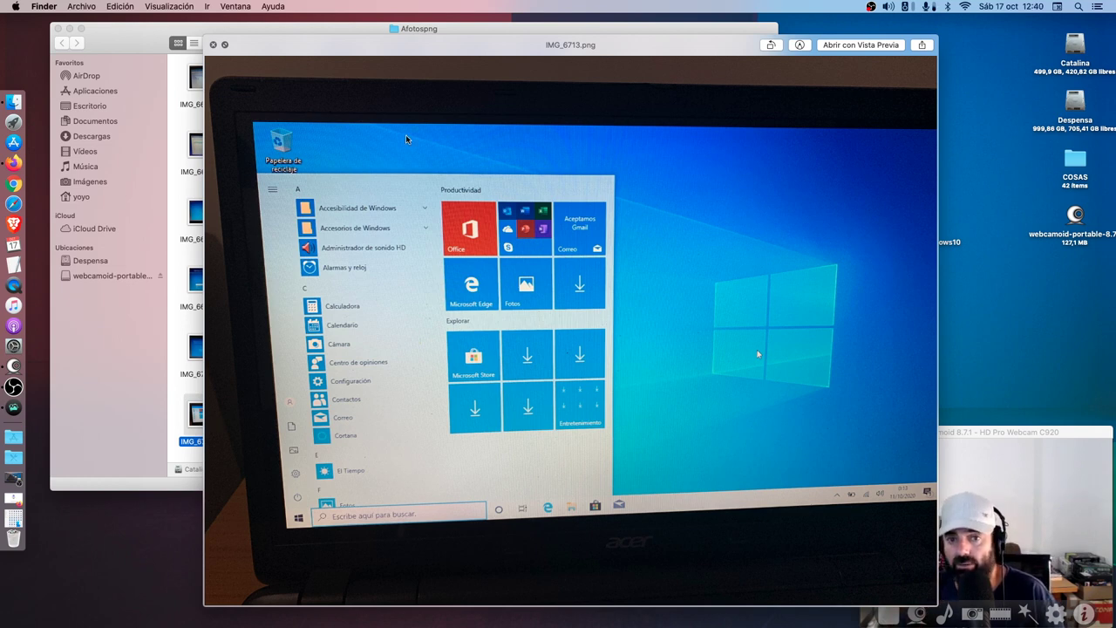
{"action": "key", "text": "space"}
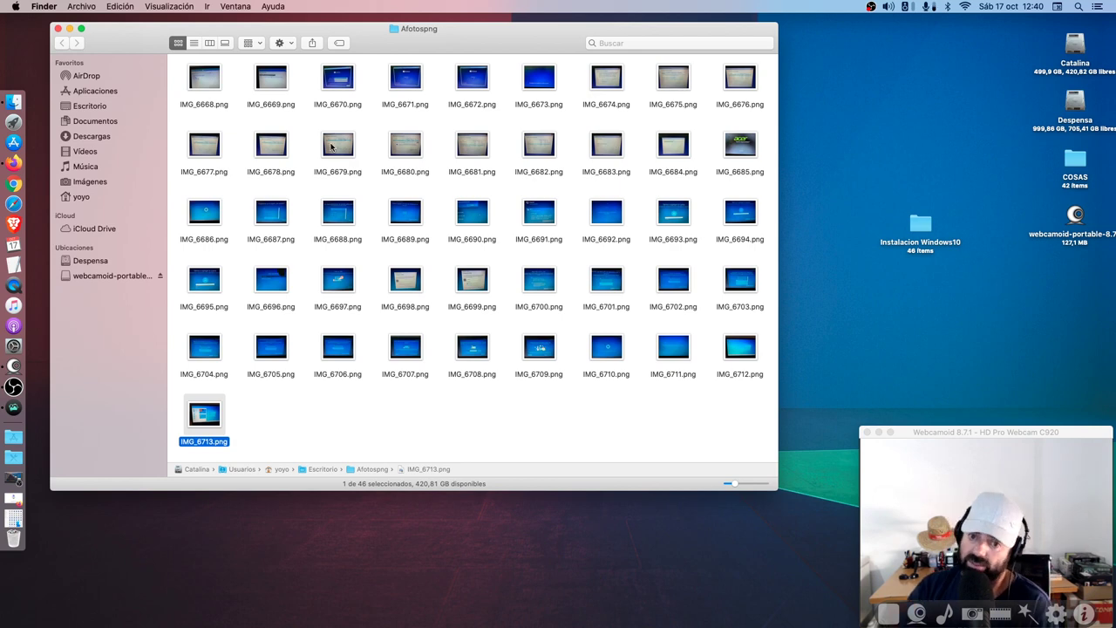
- Close the Afotospng and HEIC Converter windows, reopen Instalacion Windows10, and clear its file selection
{"action": "left_click", "coordinate": [58, 29]}
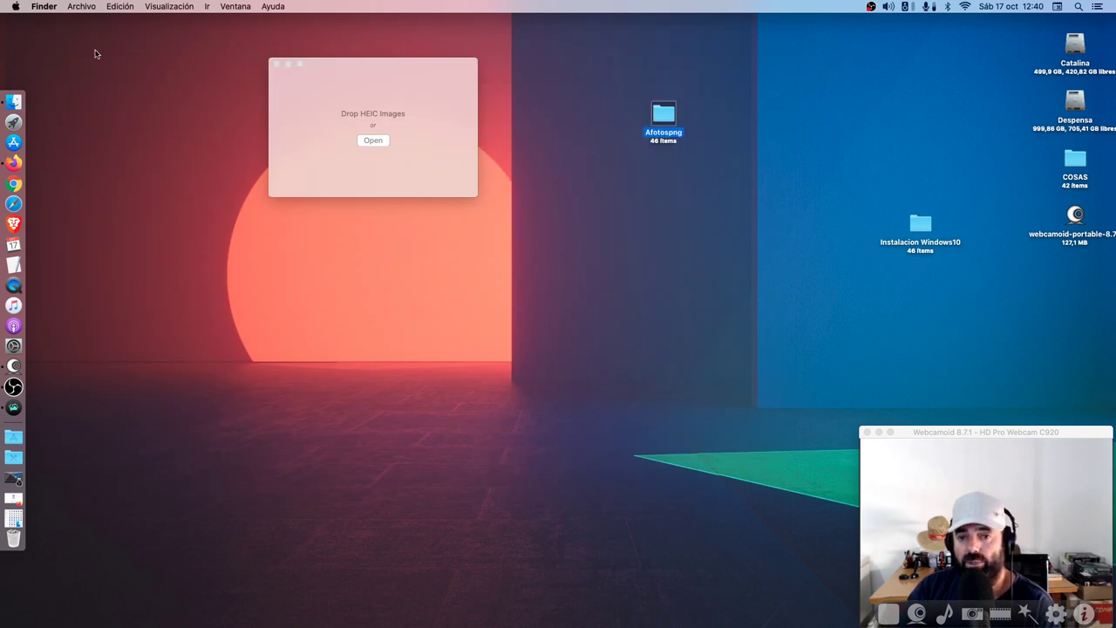
{"action": "left_click", "coordinate": [275, 65]}
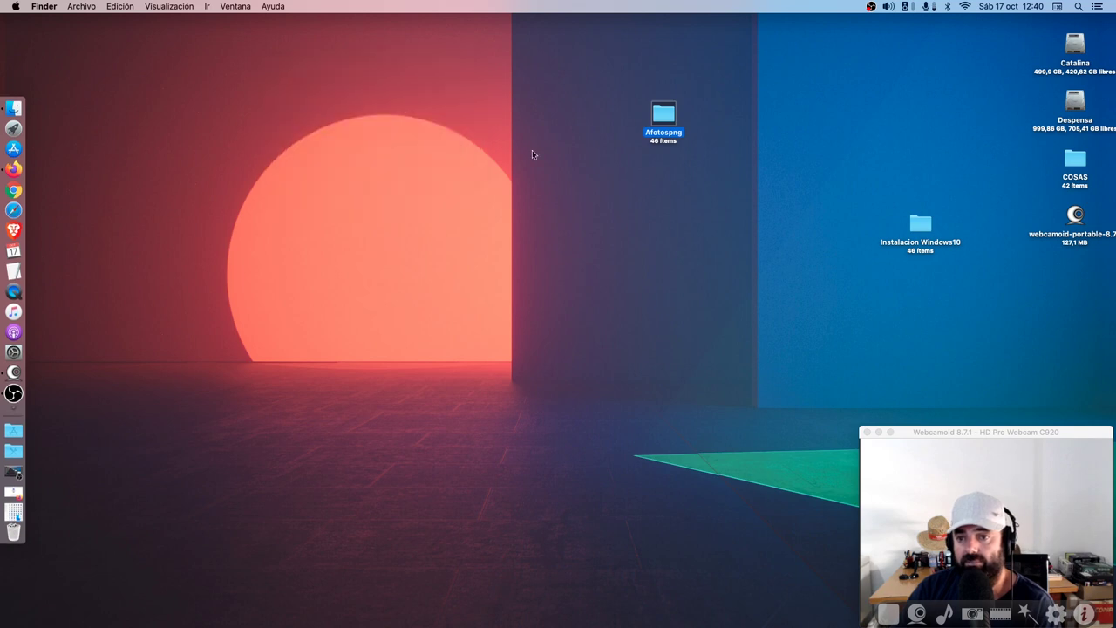
{"action": "double_click", "coordinate": [925, 225]}
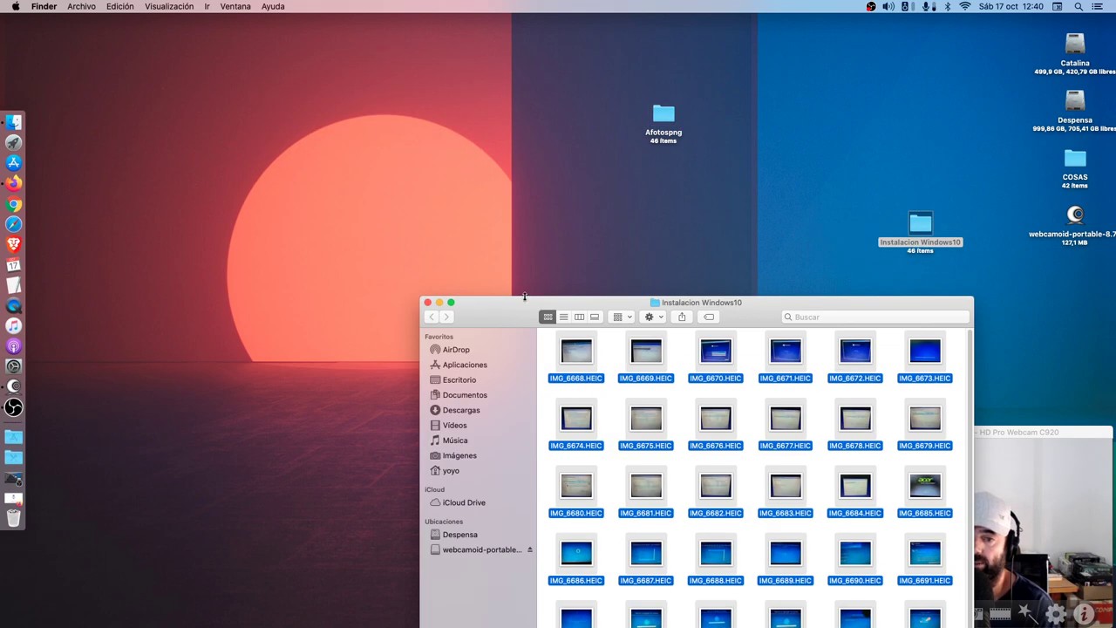
{"action": "left_click_drag", "start_coordinate": [525, 299], "coordinate": [271, 139]}
{"action": "left_click", "coordinate": [426, 299]}
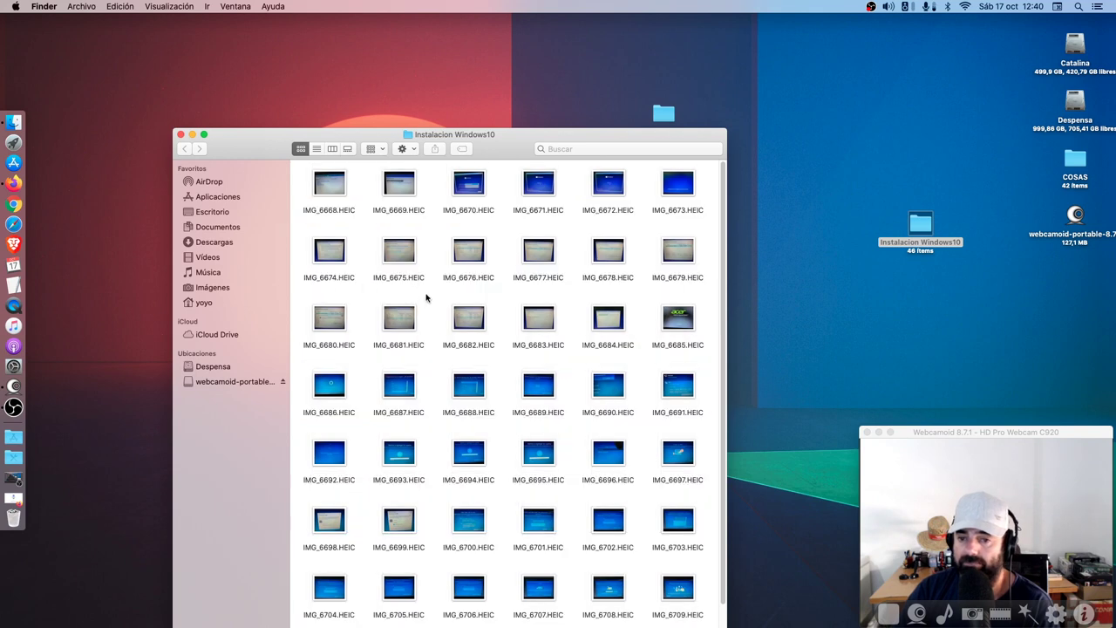
- Open the information window of IMG_6713.HEIC to check its file size and move it over the folder window
{"action": "scroll", "coordinate": [535, 533], "scroll_direction": "down", "scroll_amount": 2}
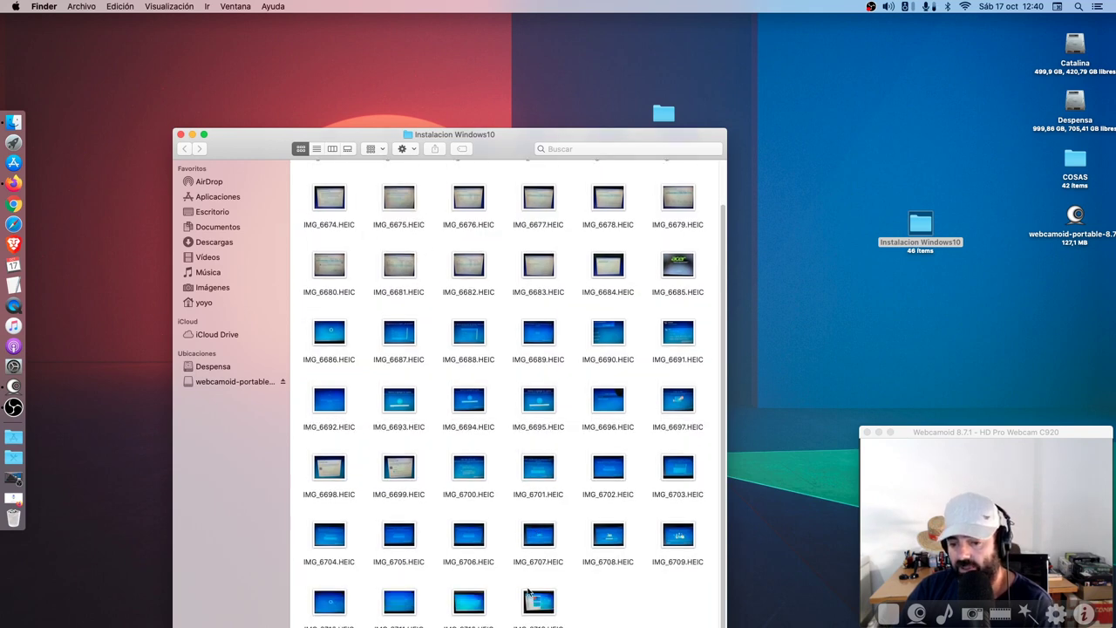
{"action": "right_click", "coordinate": [529, 593]}
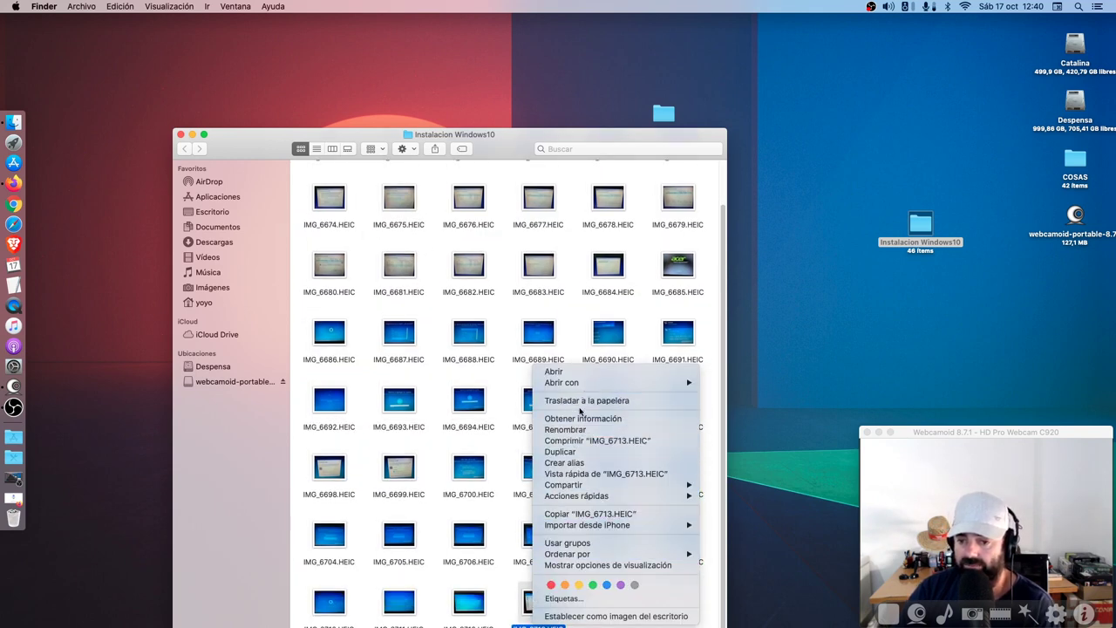
{"action": "left_click", "coordinate": [519, 418]}
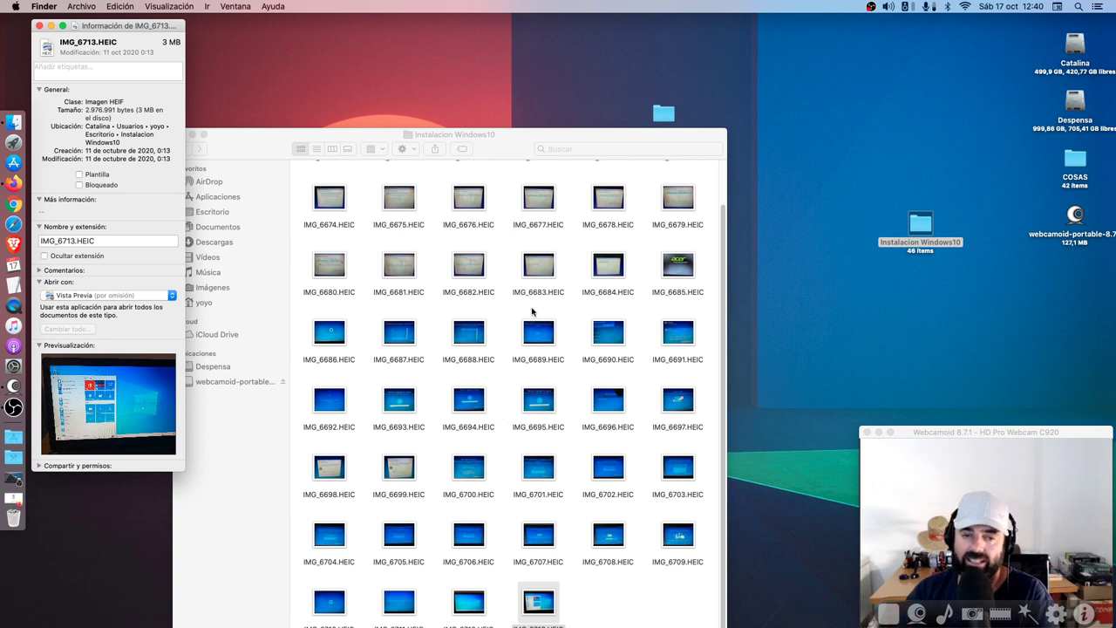
{"action": "left_click_drag", "start_coordinate": [100, 25], "coordinate": [310, 70]}
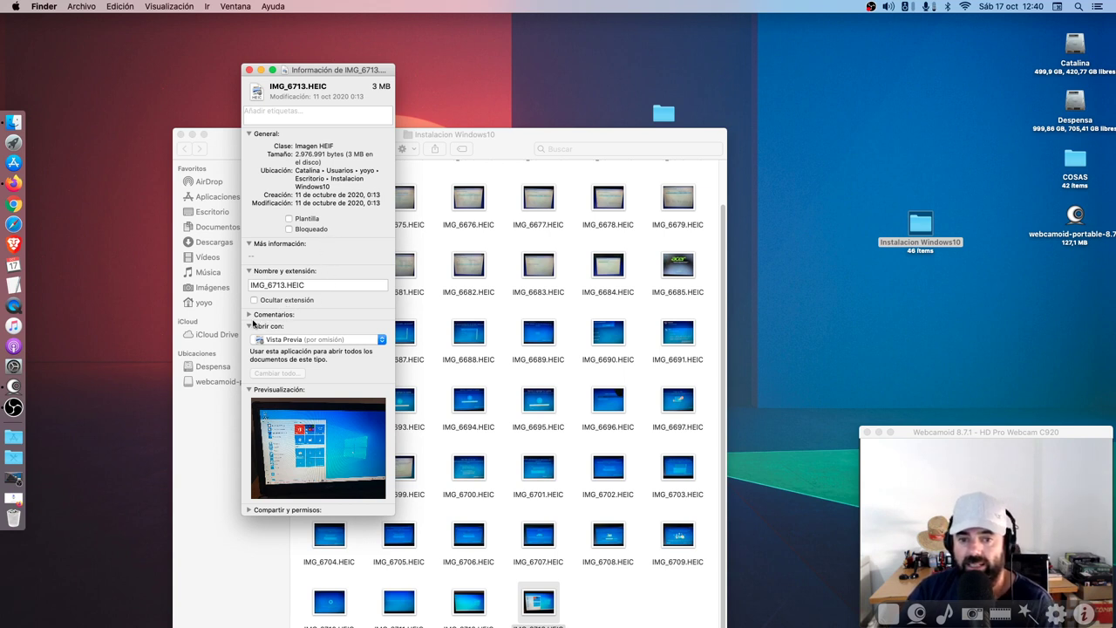
- Widen the IMG_6713.HEIC information window and expand its comments section to examine the file details
{"action": "left_click", "coordinate": [250, 244]}
{"action": "left_click", "coordinate": [250, 244]}
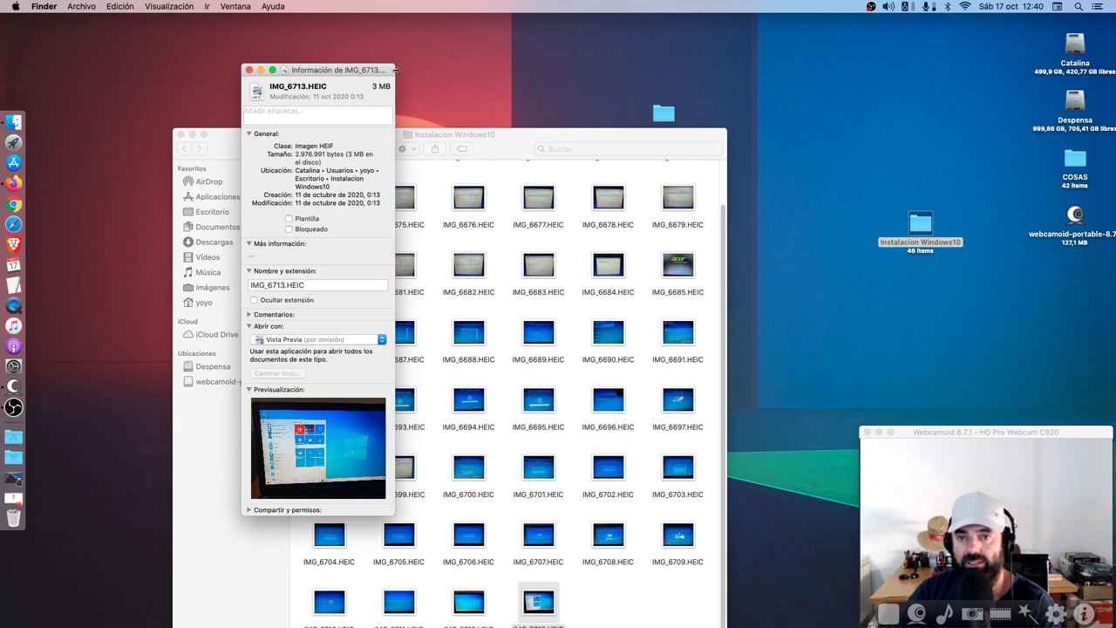
{"action": "left_click_drag", "start_coordinate": [396, 69], "coordinate": [474, 71]}
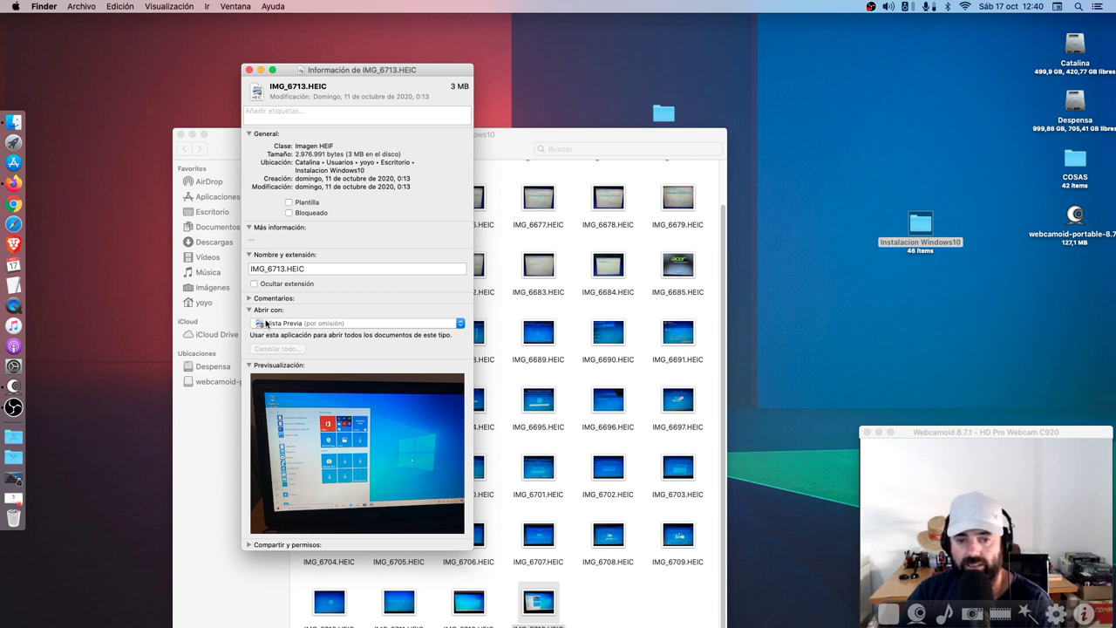
{"action": "left_click", "coordinate": [249, 298]}
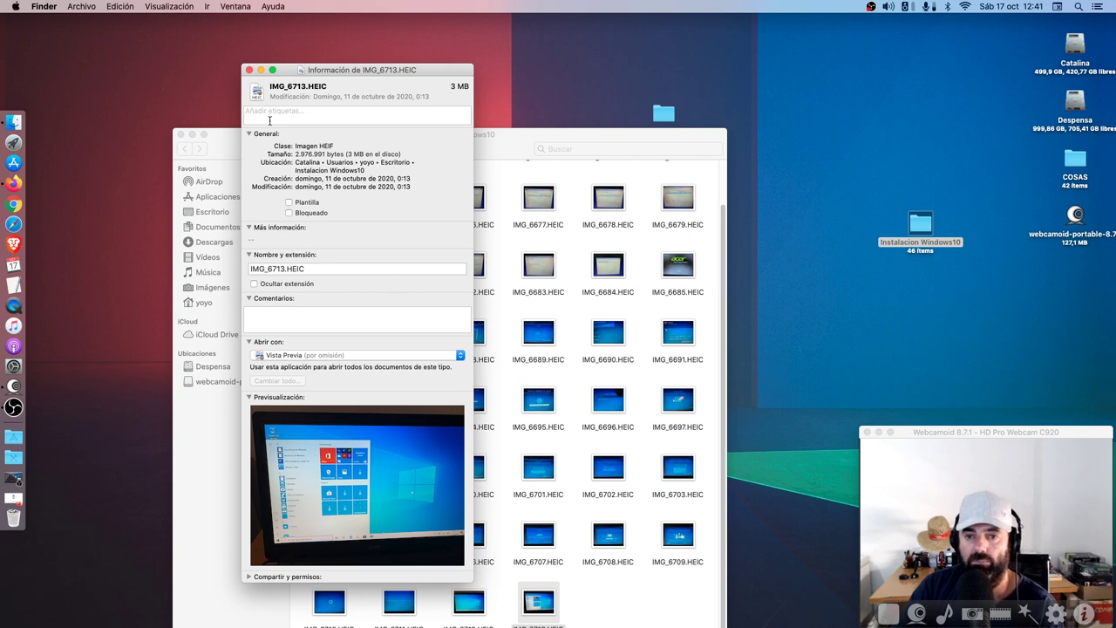
- Close the IMG_6713.HEIC information window and its folder window, and open HEIC Converter, moving its window to a clear desktop area
{"action": "left_click", "coordinate": [250, 71]}
{"action": "left_click", "coordinate": [178, 135]}
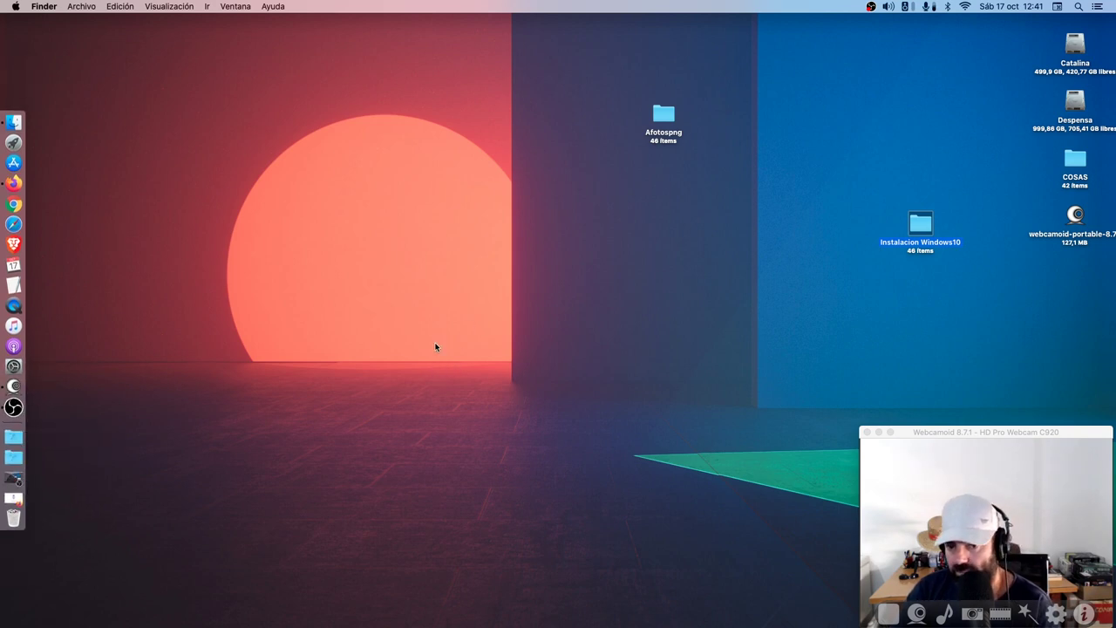
{"action": "left_click", "coordinate": [19, 433]}
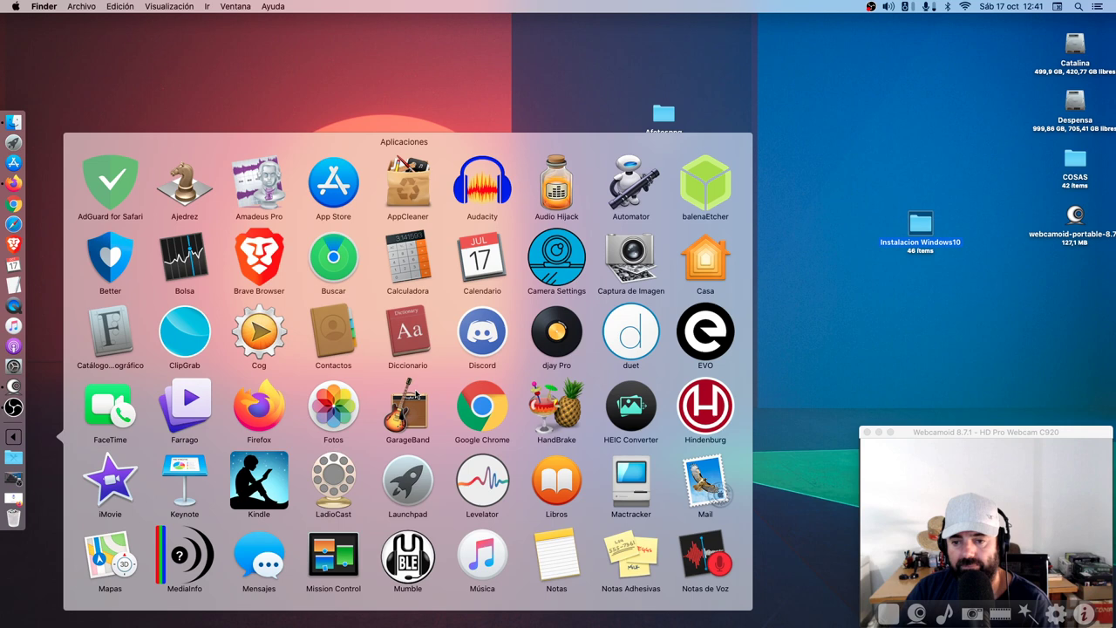
{"action": "left_click", "coordinate": [637, 416]}
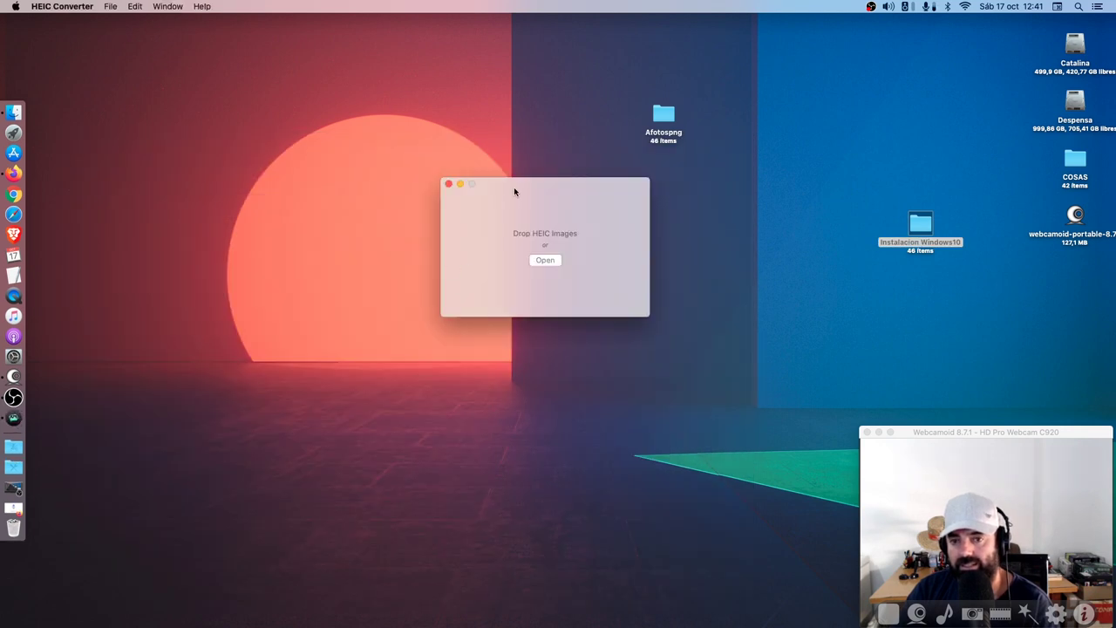
{"action": "left_click_drag", "start_coordinate": [514, 191], "coordinate": [276, 116]}
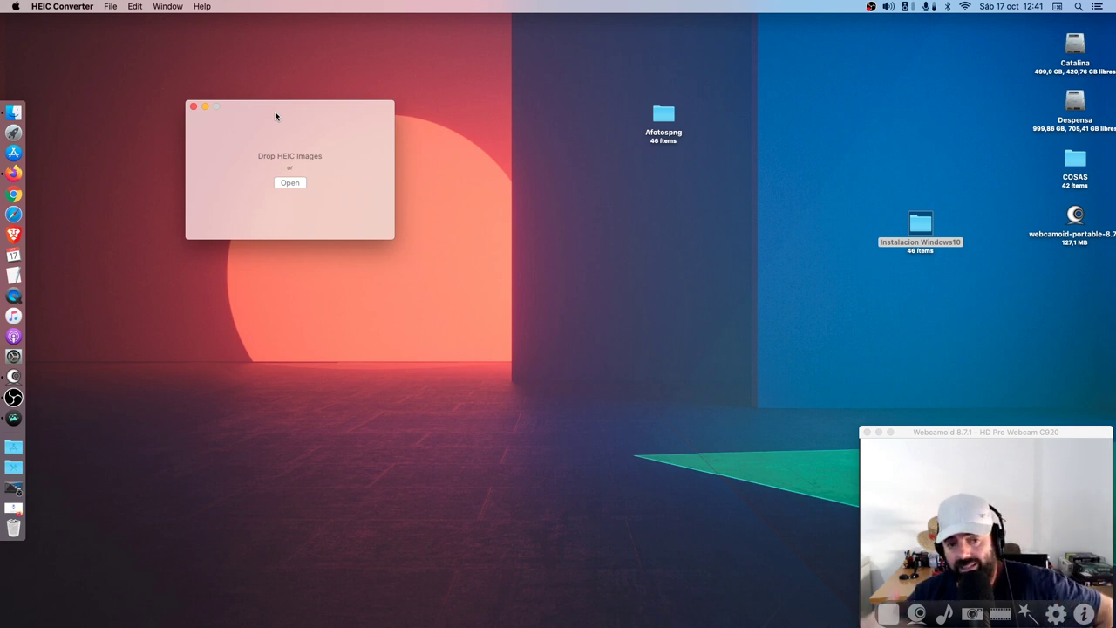
- Switch to Firefox to look through the HEIC Converter web page and its screenshots, and minimize the browser window
{"action": "left_click", "coordinate": [19, 166]}
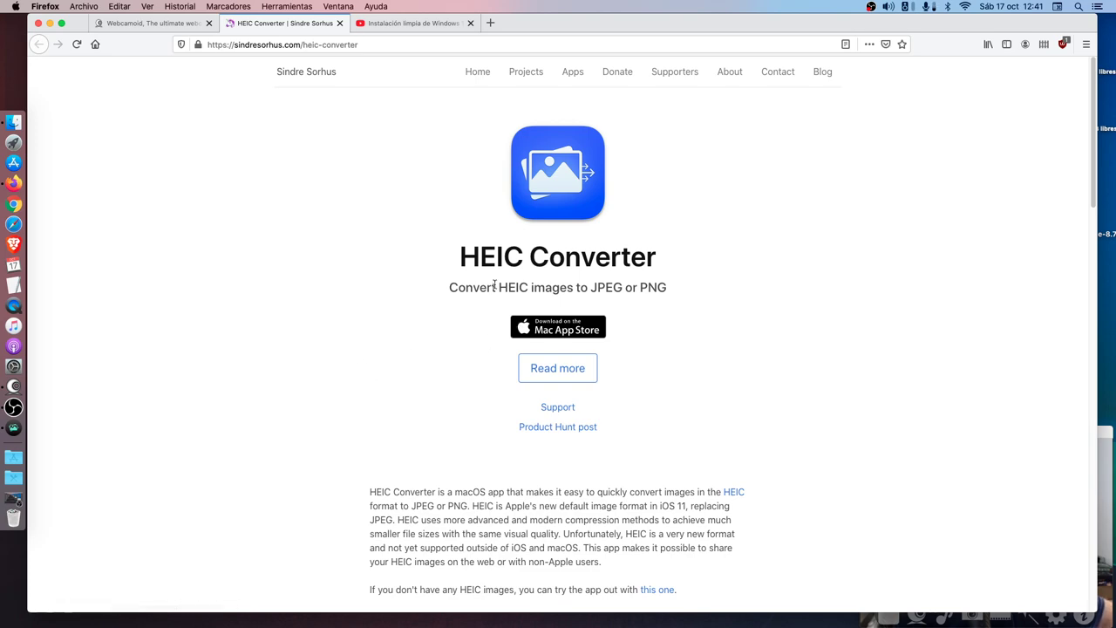
{"action": "scroll", "coordinate": [441, 347], "scroll_direction": "down", "scroll_amount": 2}
{"action": "scroll", "coordinate": [441, 347], "scroll_direction": "down", "scroll_amount": 15}
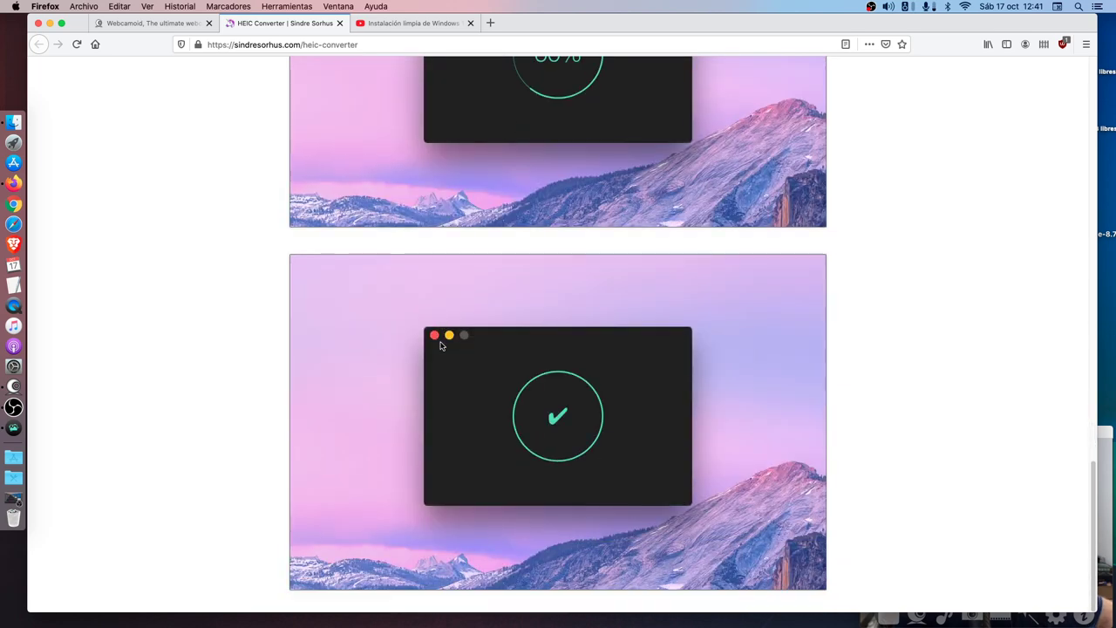
{"action": "scroll", "coordinate": [443, 344], "scroll_direction": "up", "scroll_amount": 14}
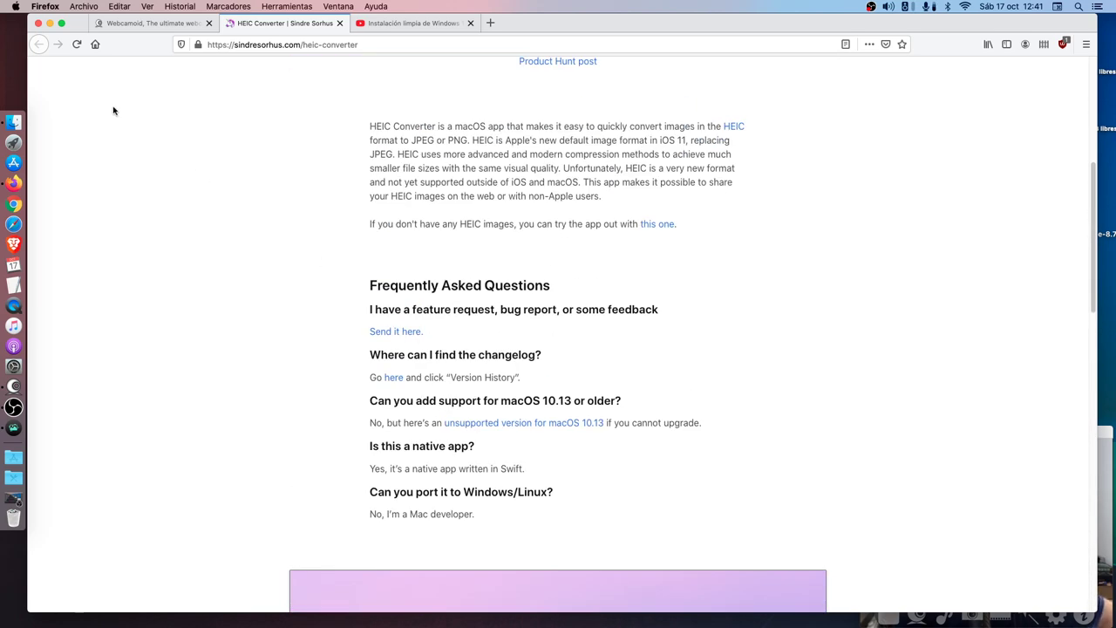
{"action": "left_click", "coordinate": [49, 24]}
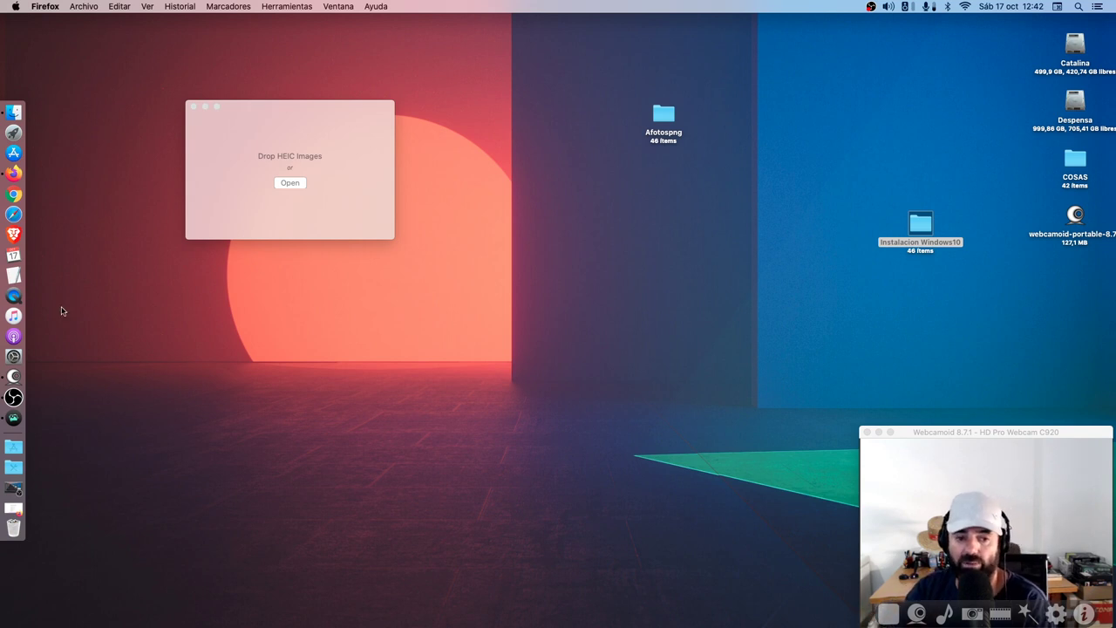
{"action": "left_click", "coordinate": [20, 396]}
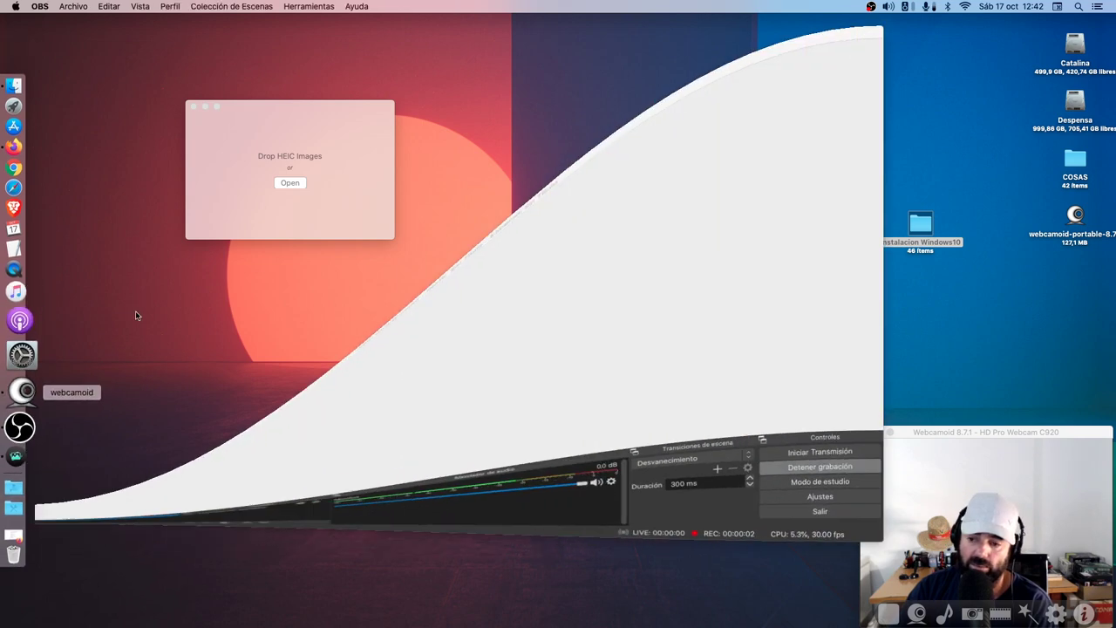